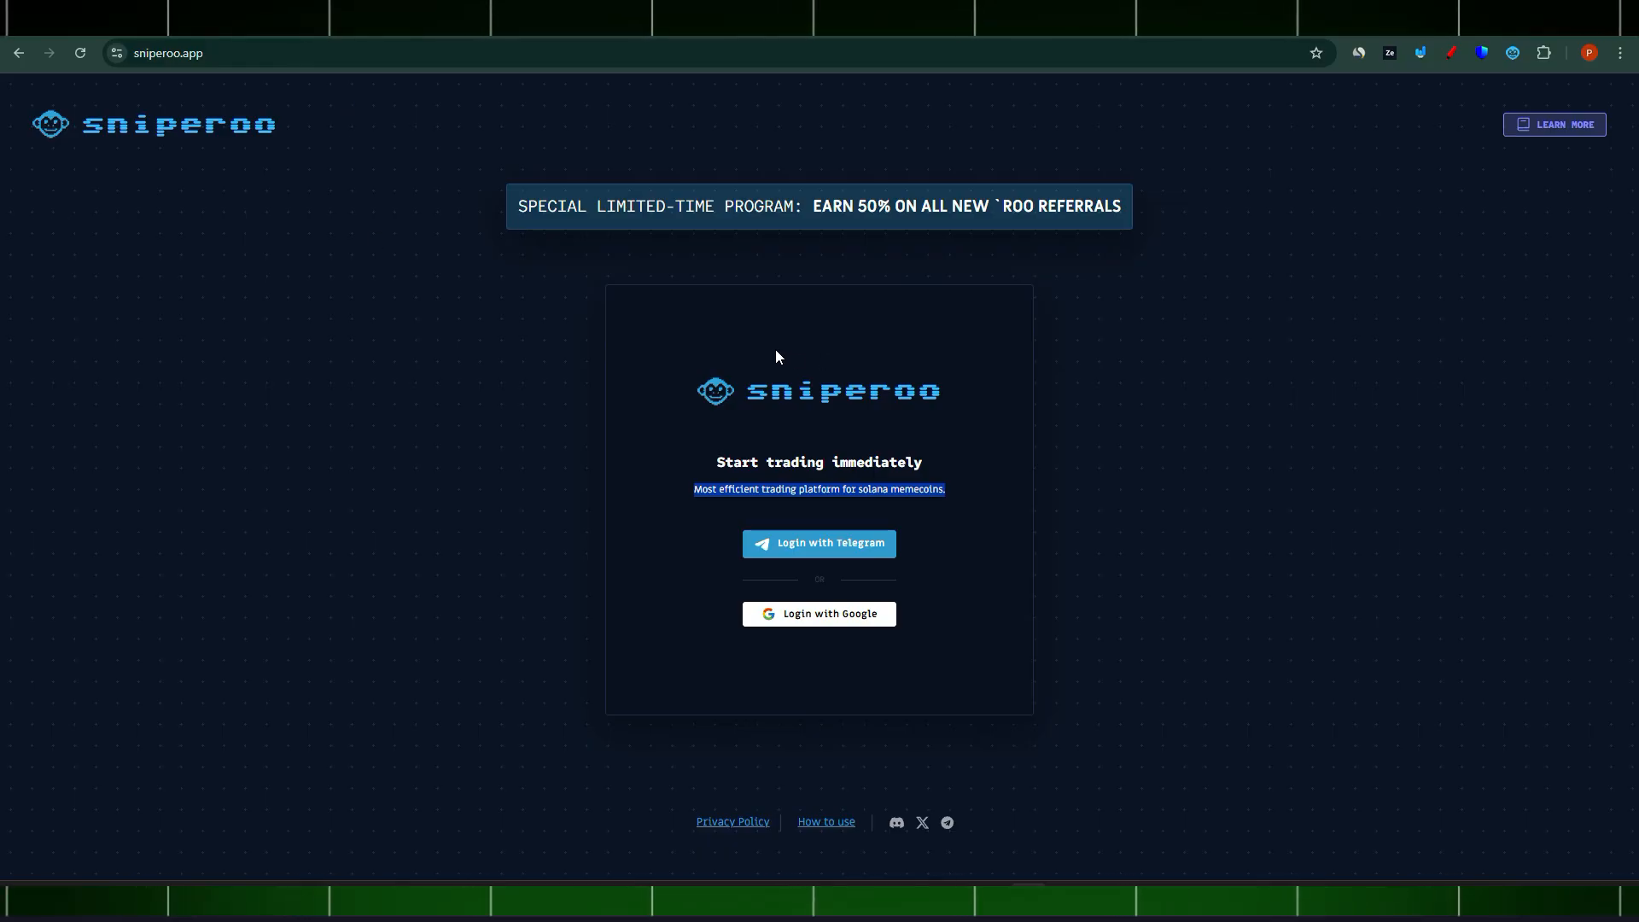
Check the Similarweb traffic and engagement statistics for sniperoo.app, and dismiss the overlay
{"action": "left_click", "coordinate": [1364, 50]}
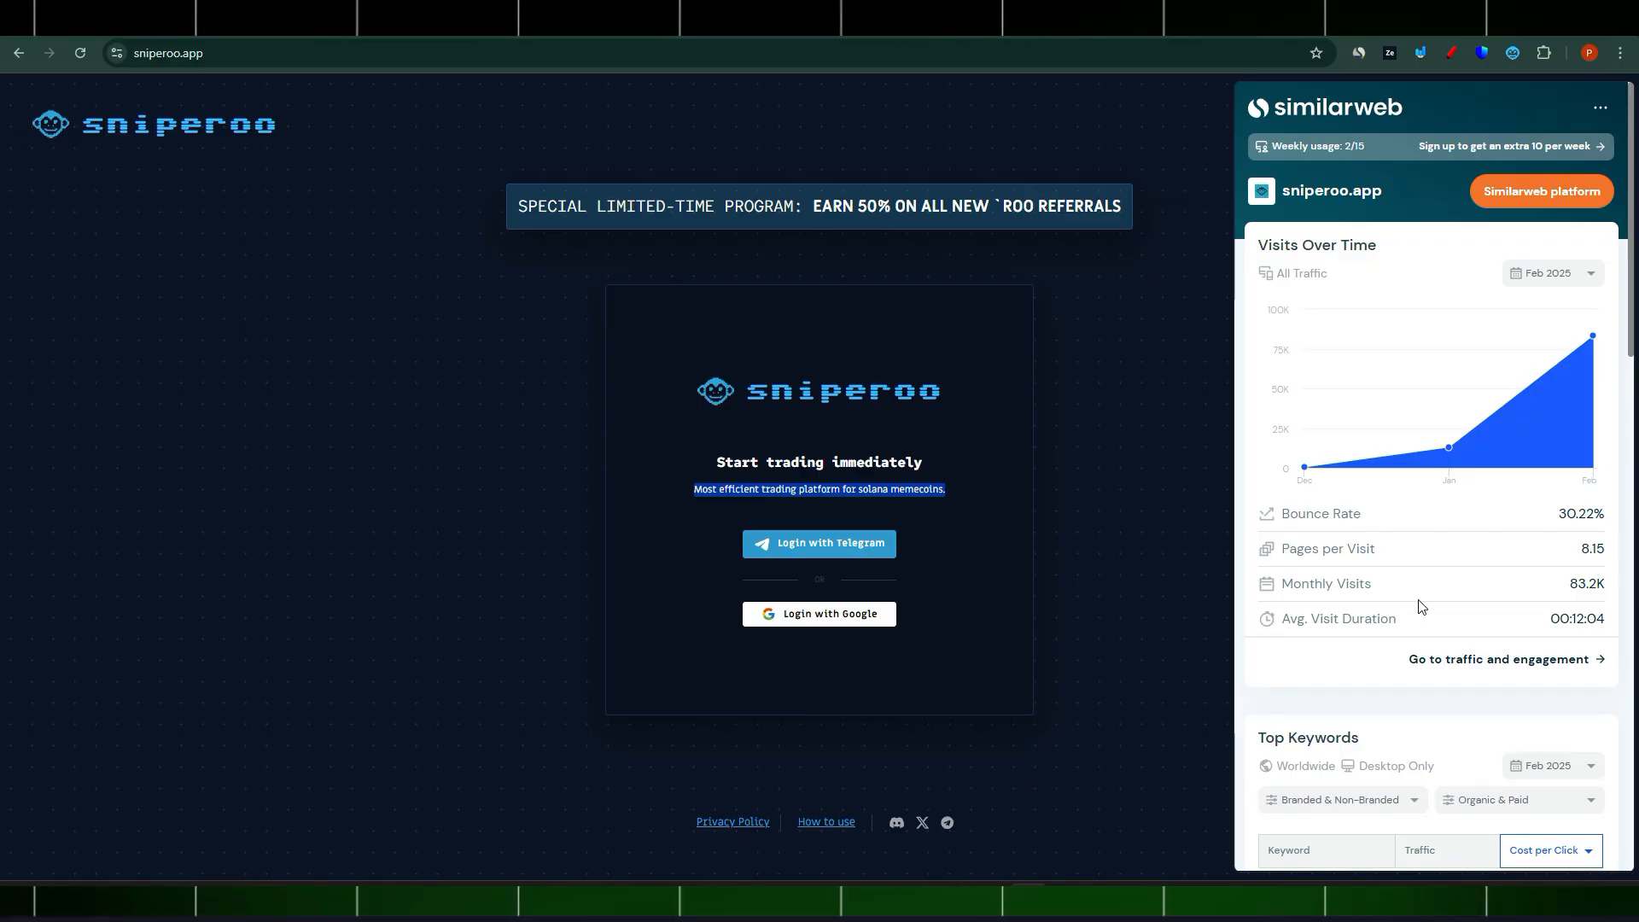
{"action": "mouse_move", "coordinate": [1450, 445]}
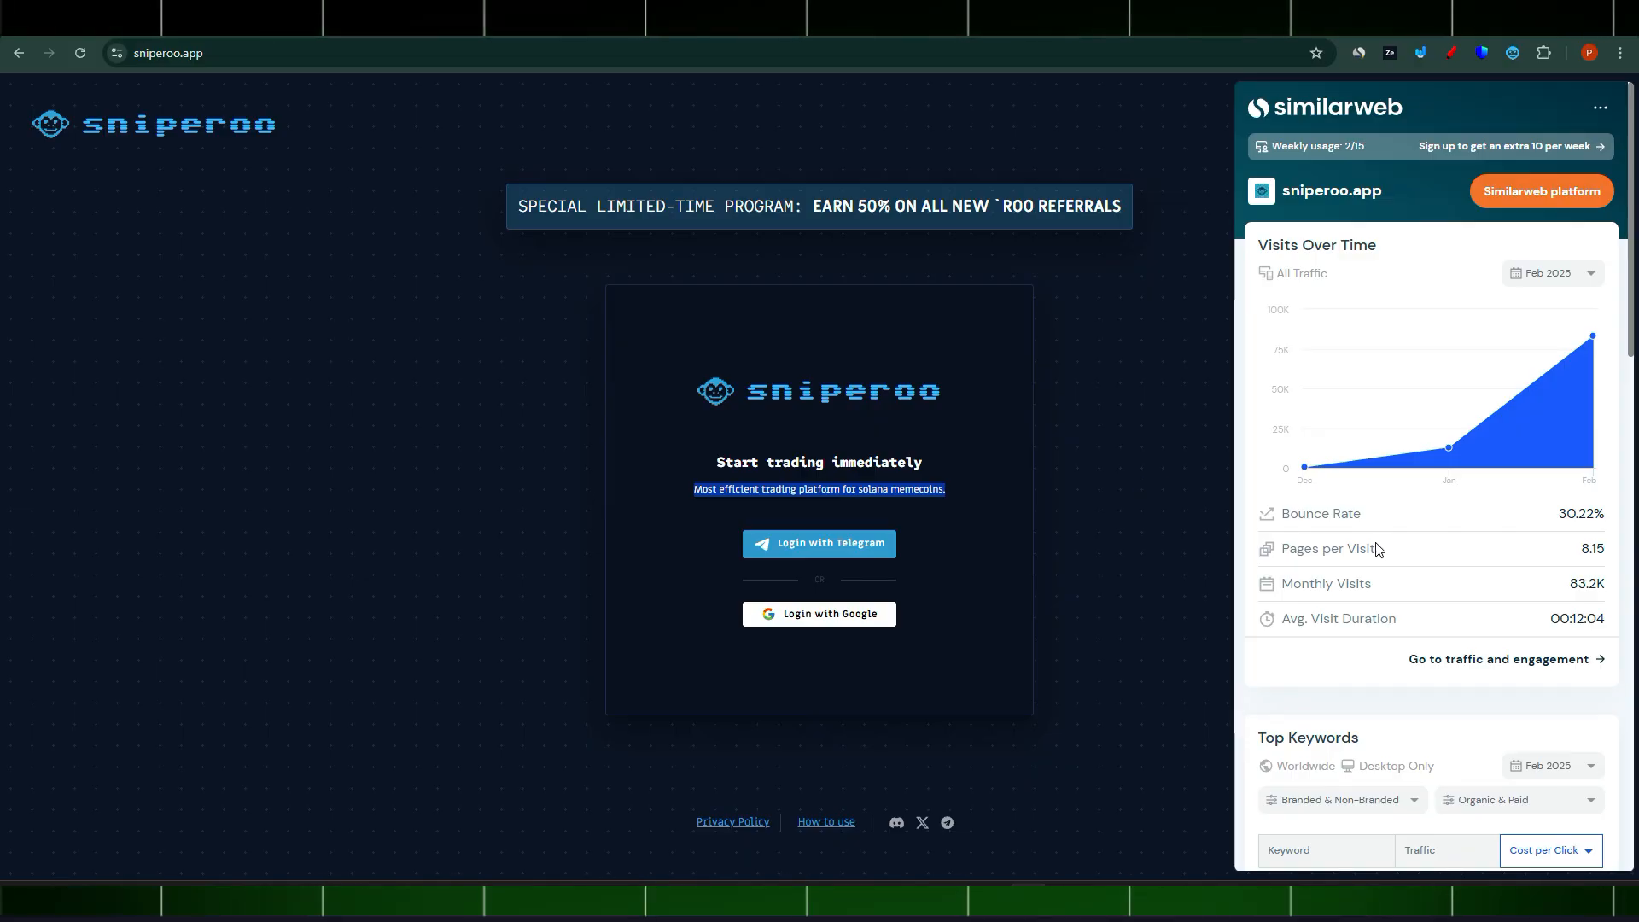
{"action": "left_click", "coordinate": [1055, 332]}
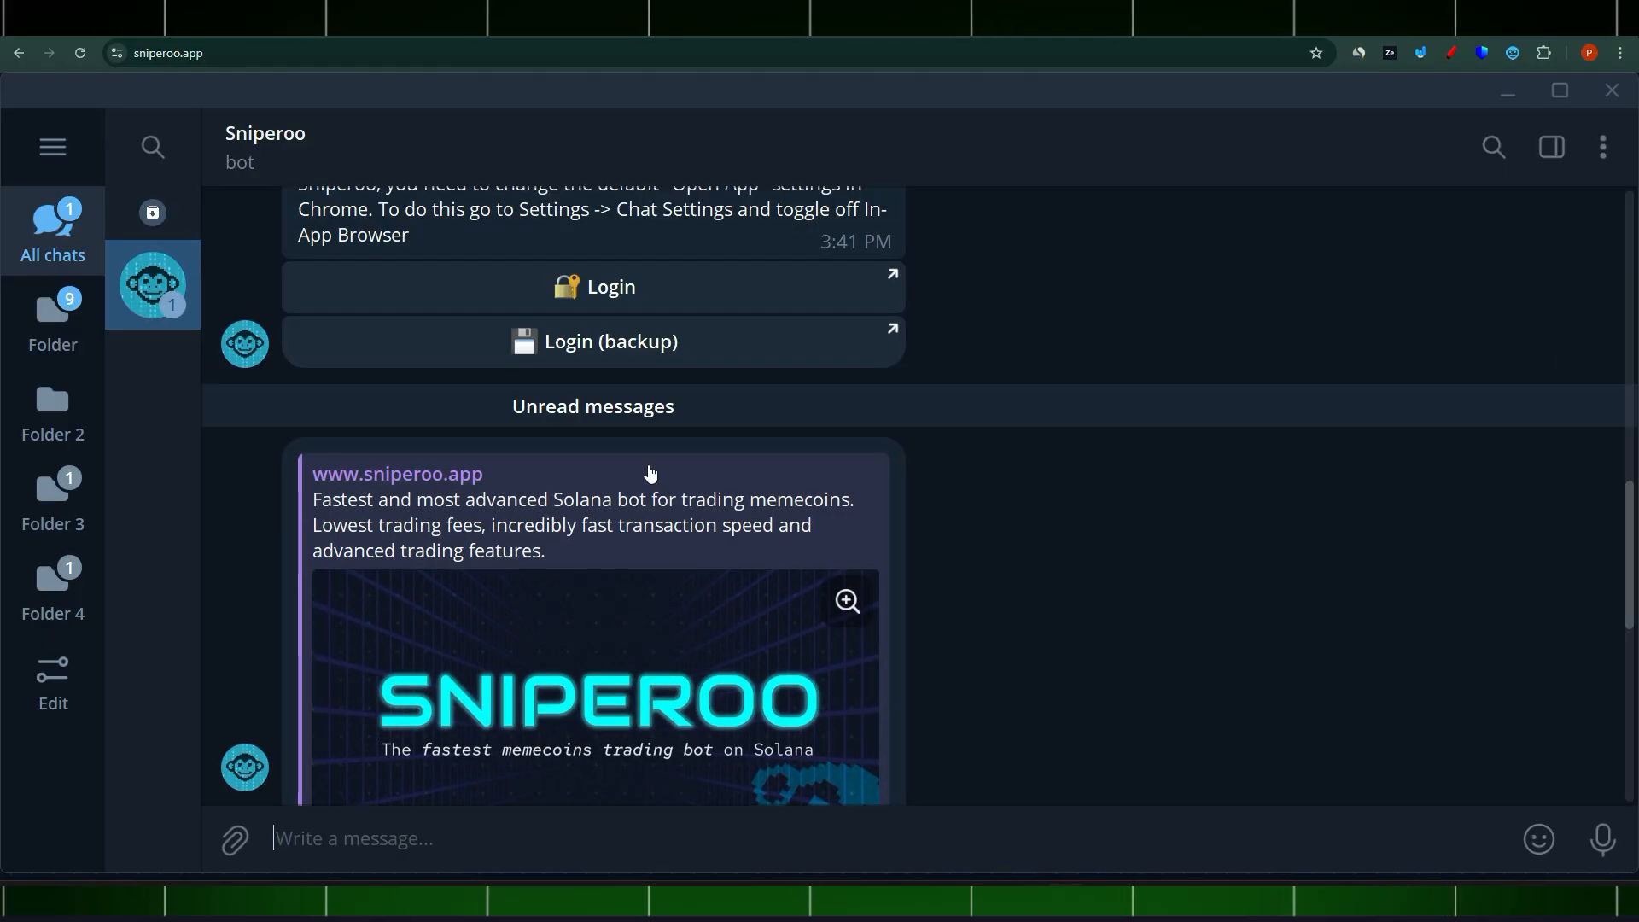
Read through the Sniperoo bot's Telegram chat, covering its feature description, quick links and login messages
{"action": "scroll", "coordinate": [848, 581], "scroll_direction": "down", "scroll_amount": 5}
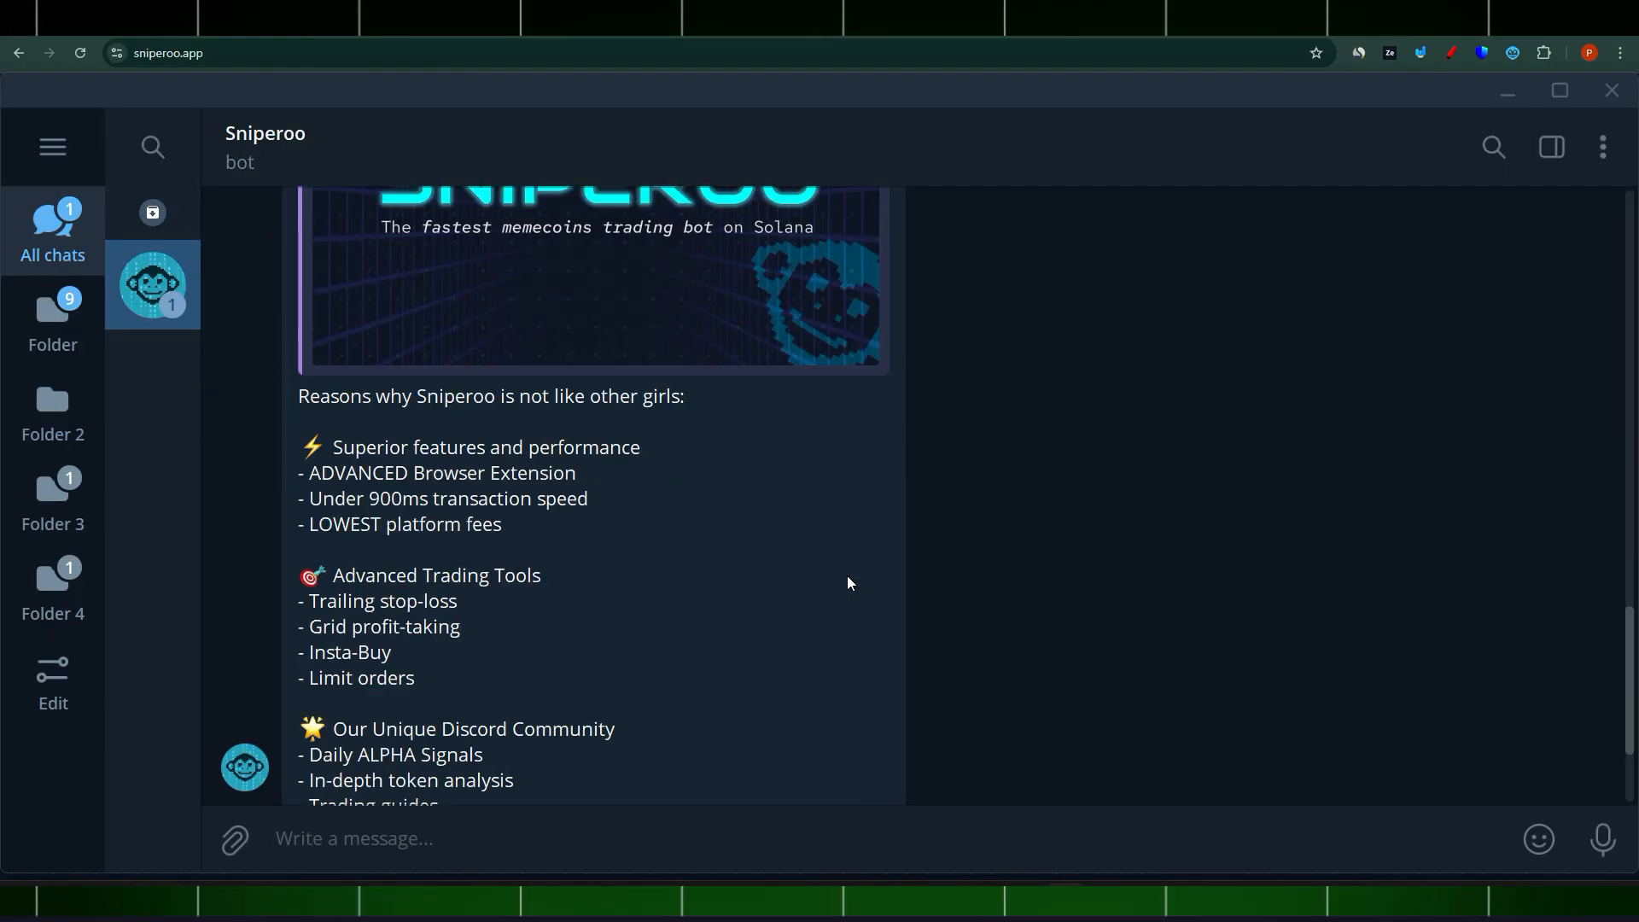
{"action": "scroll", "coordinate": [849, 574], "scroll_direction": "up", "scroll_amount": 10}
{"action": "scroll", "coordinate": [854, 570], "scroll_direction": "up", "scroll_amount": 3}
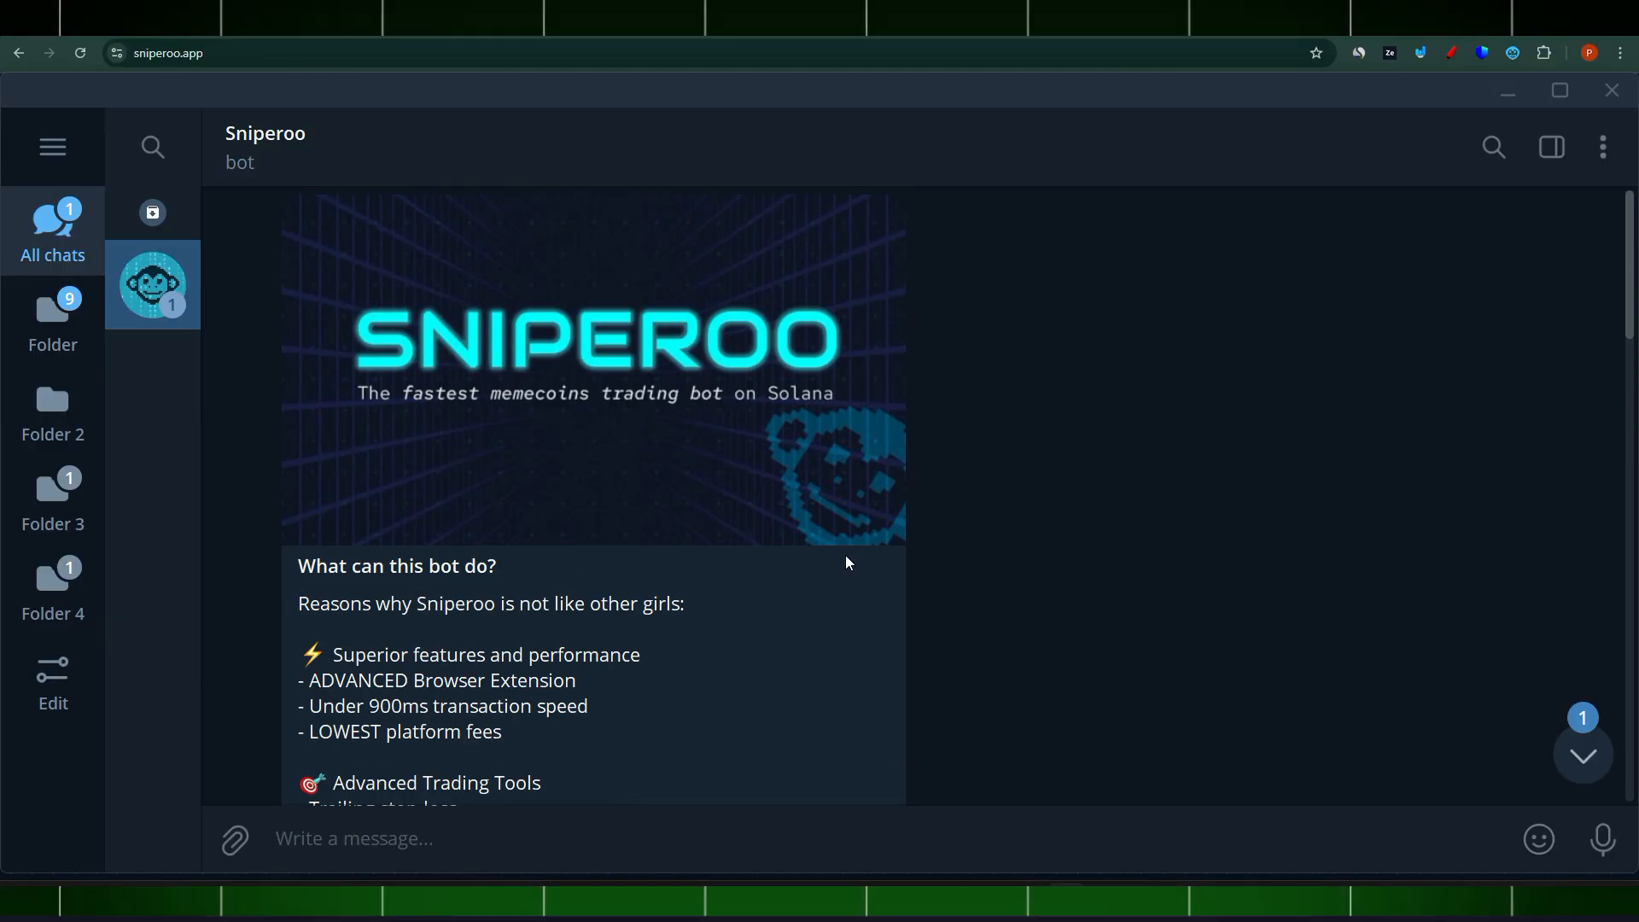
{"action": "scroll", "coordinate": [848, 560], "scroll_direction": "down", "scroll_amount": 3}
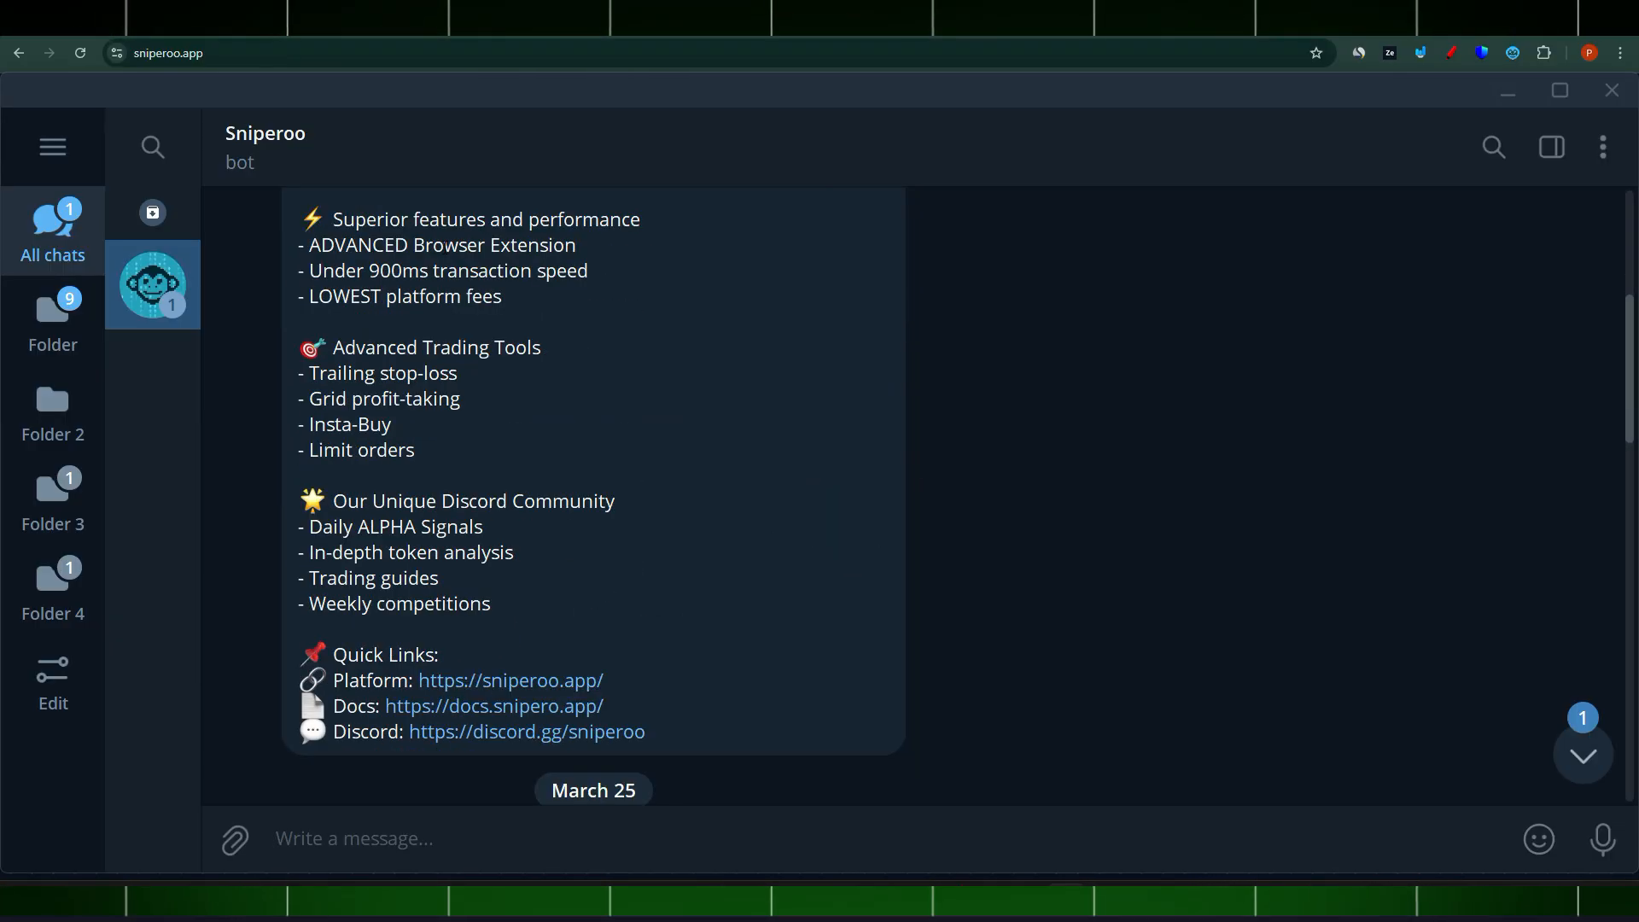
{"action": "scroll", "coordinate": [593, 495], "scroll_direction": "down", "scroll_amount": 1}
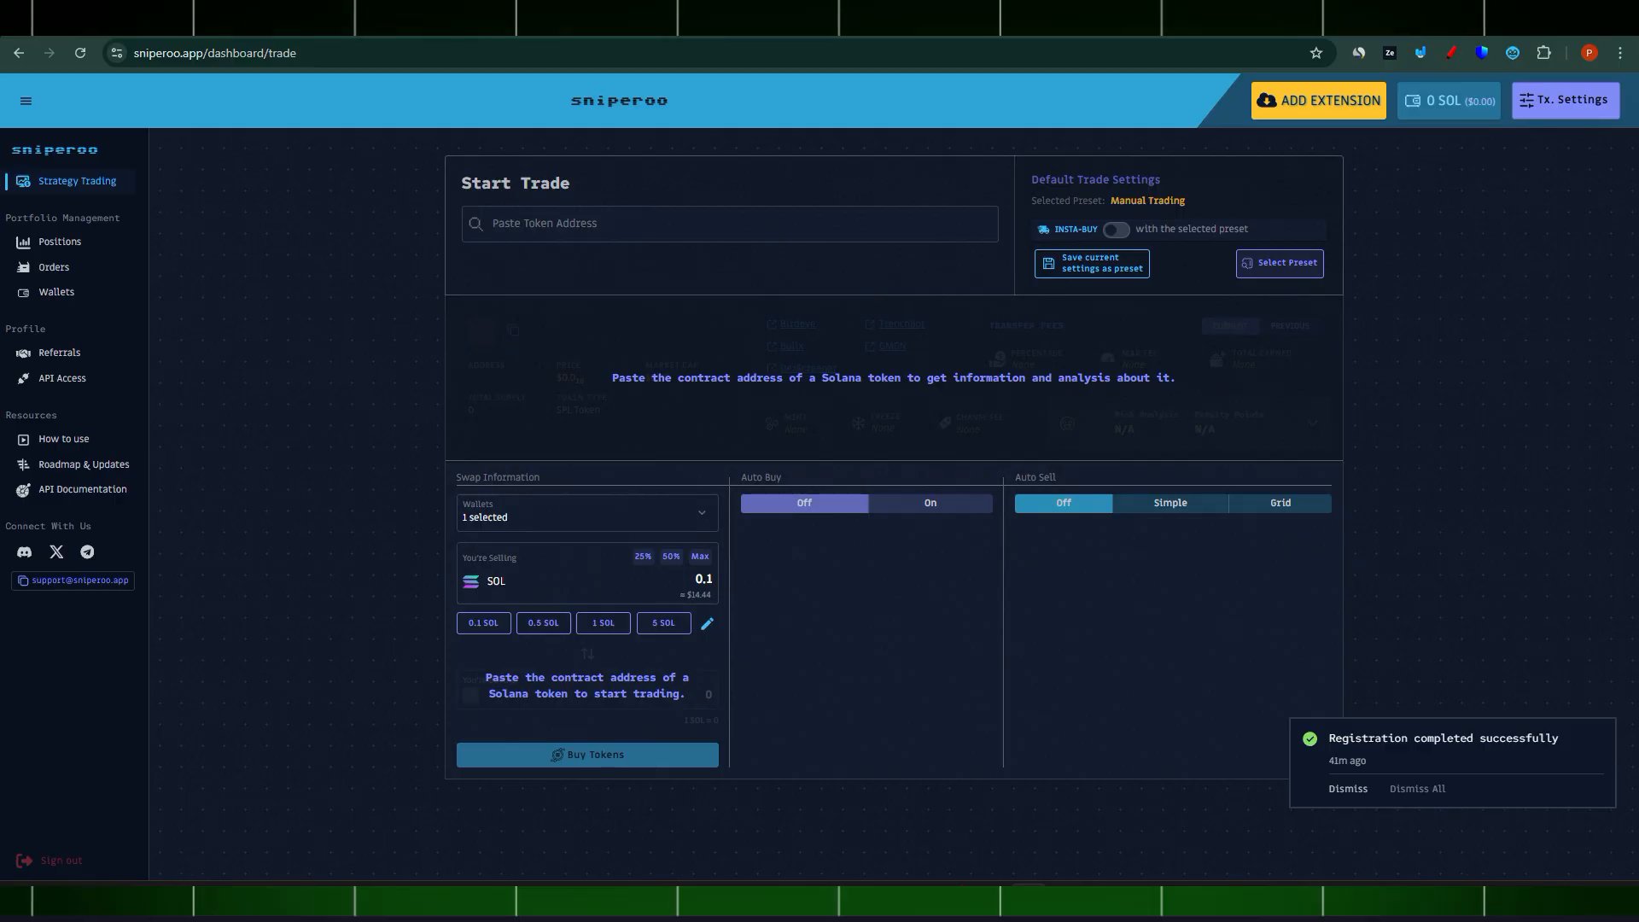
Look over the Sniperoo login page and the Sniperoo Docs contents list, and return to the trading dashboard
{"action": "left_click", "coordinate": [236, 24]}
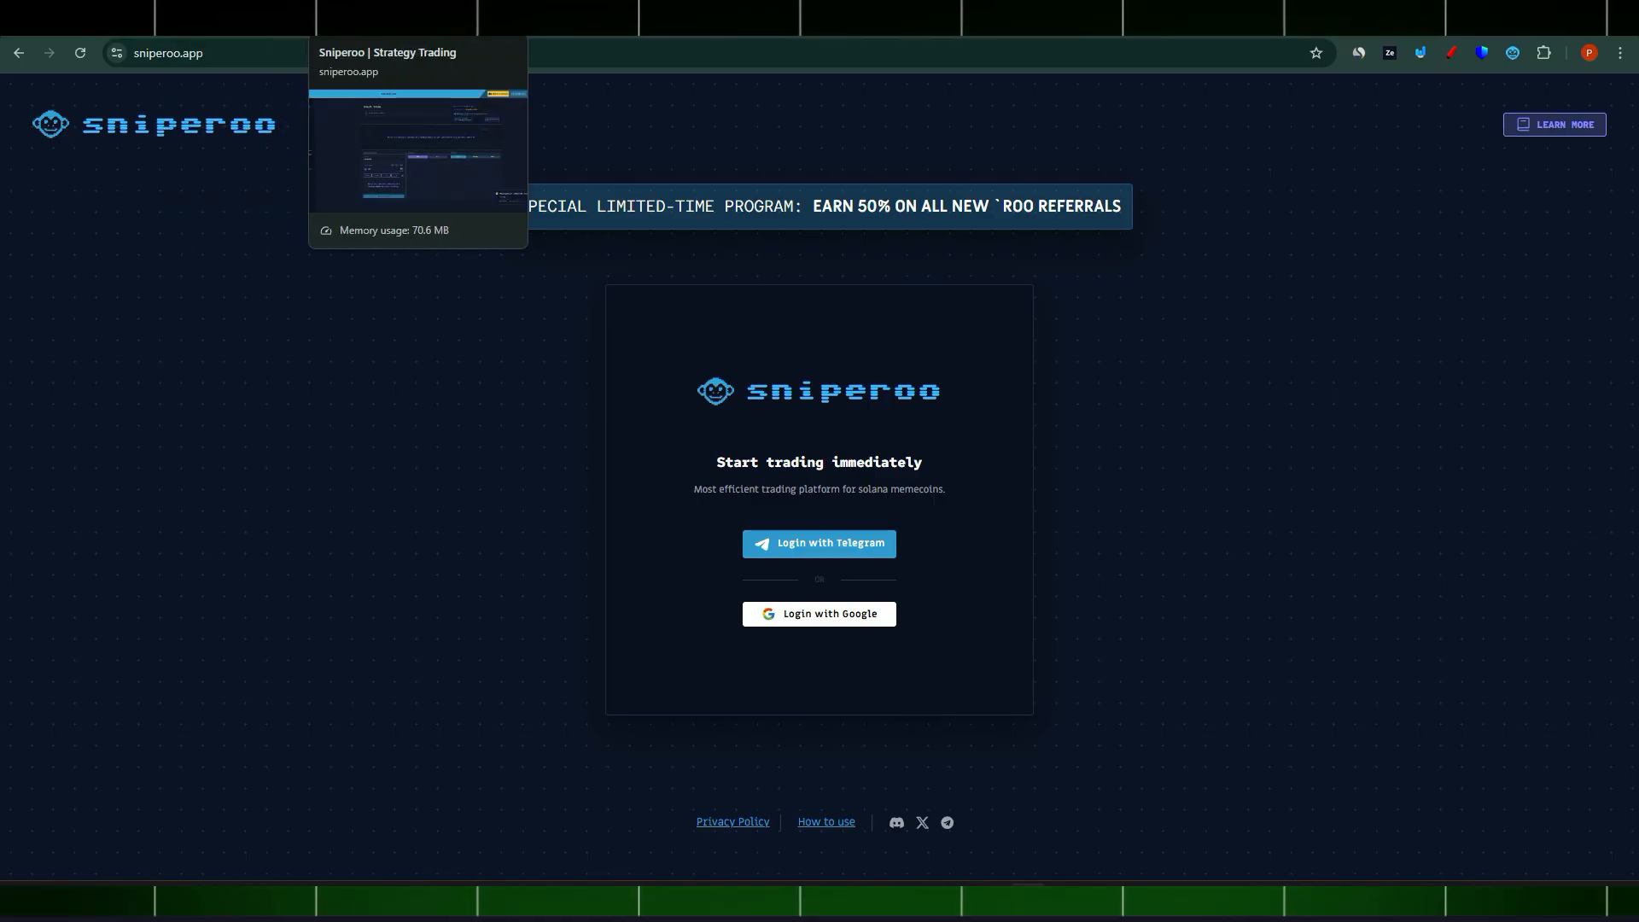
{"action": "left_click", "coordinate": [384, 18]}
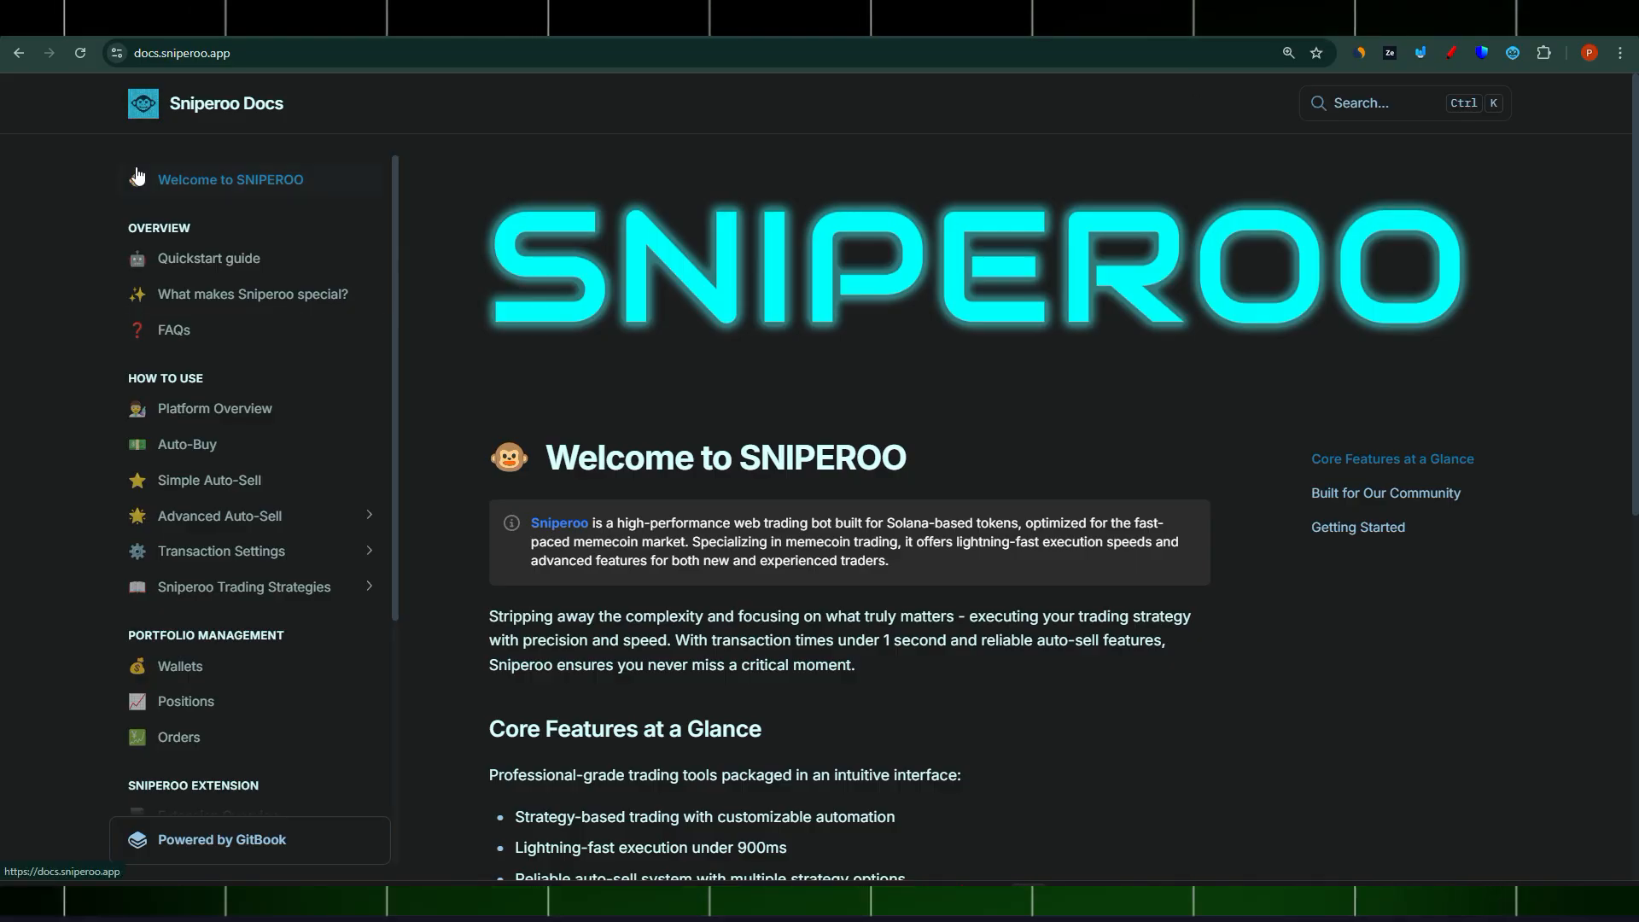
{"action": "scroll", "coordinate": [204, 734], "scroll_direction": "down", "scroll_amount": 5}
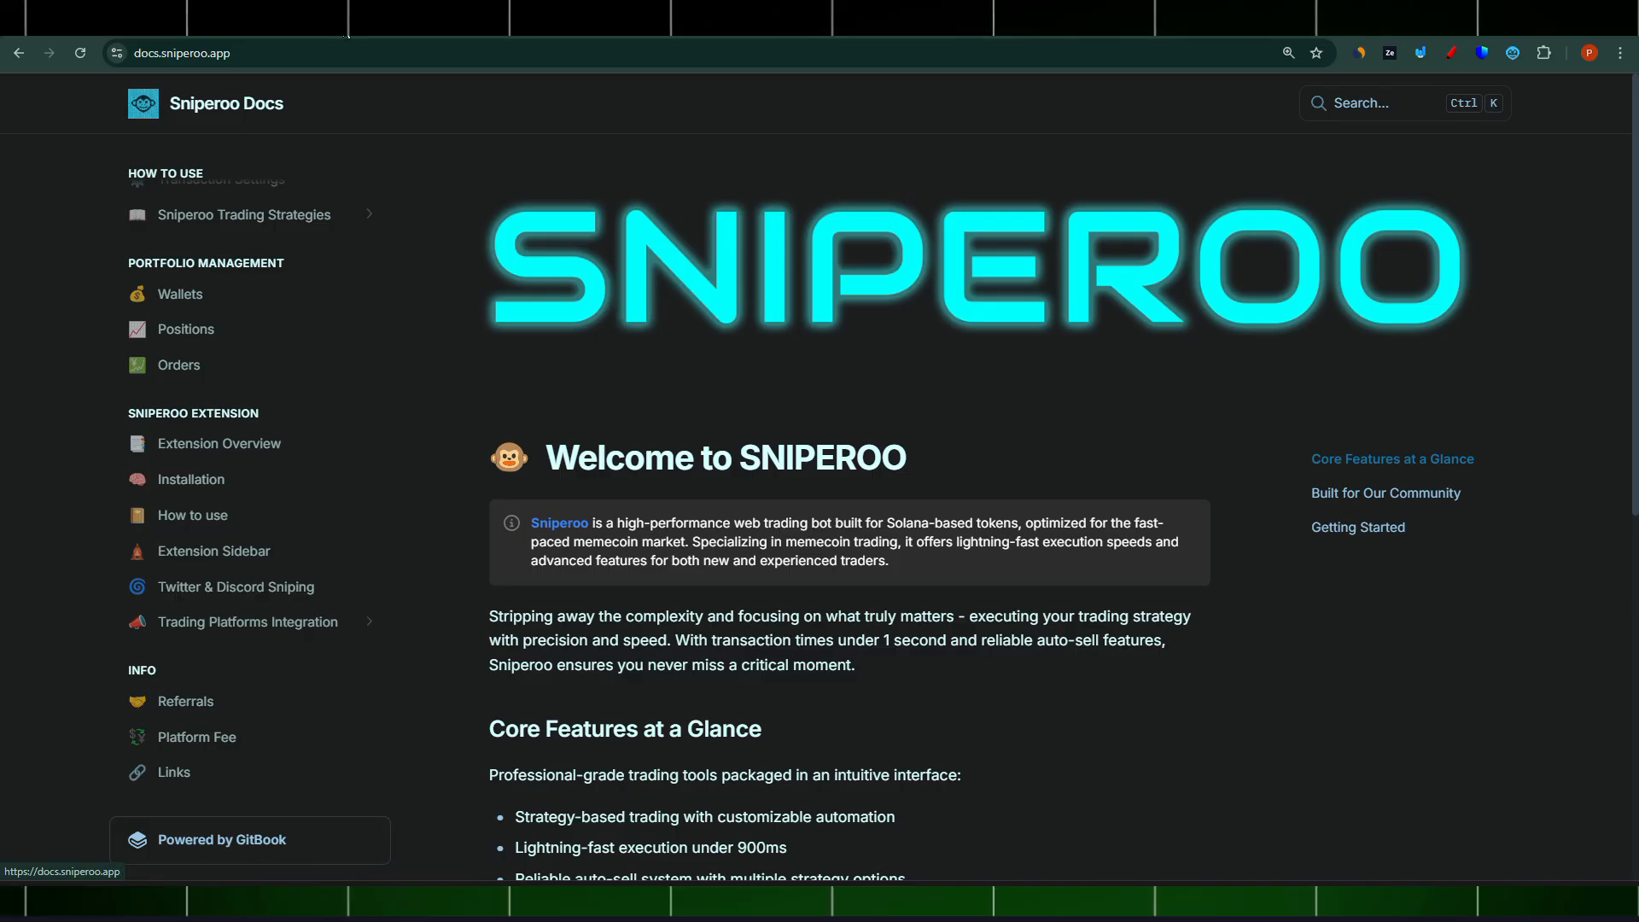
{"action": "left_click", "coordinate": [347, 34]}
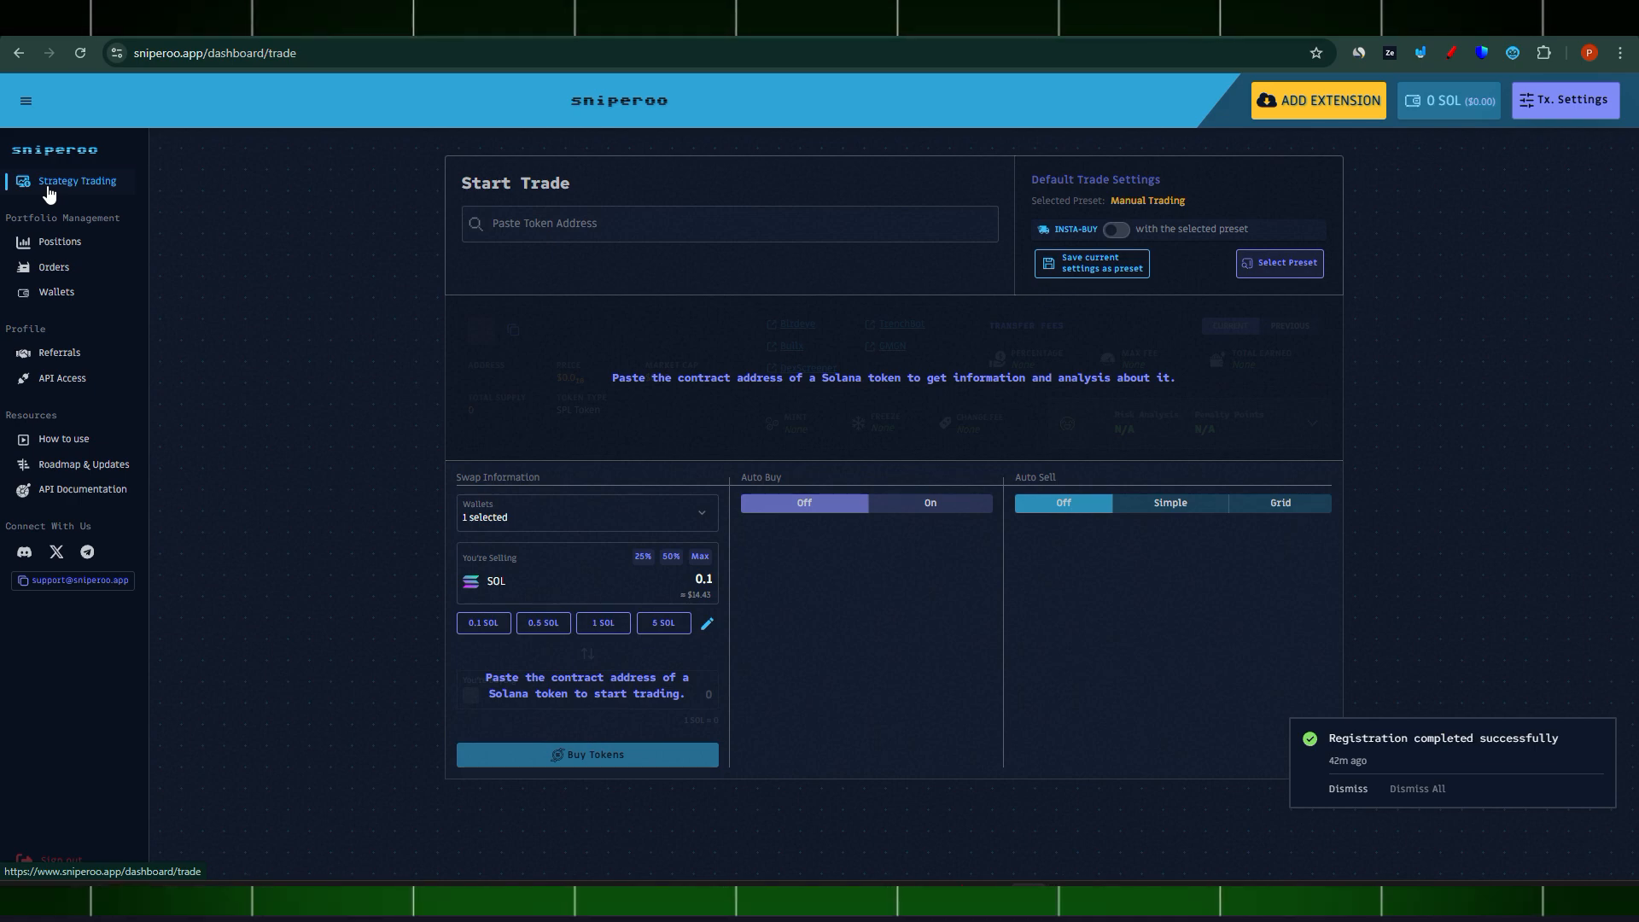
View the dashboard's Portfolio Management and Profile pages in order: Positions, Orders, Wallets, Referrals and API Access
{"action": "left_click", "coordinate": [54, 231]}
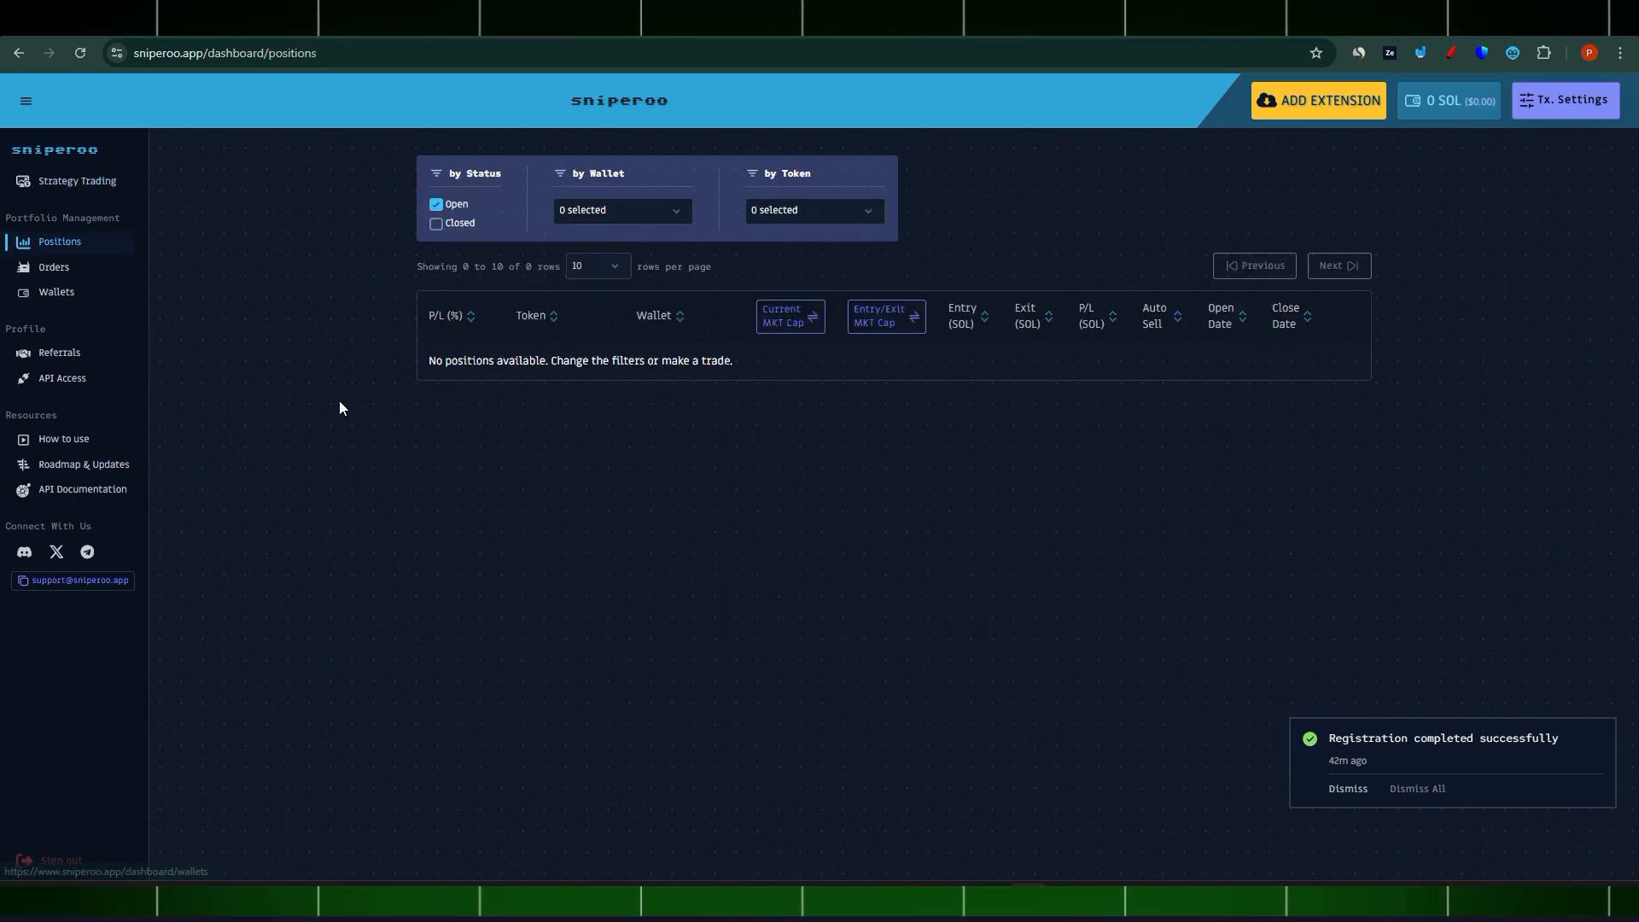
{"action": "left_click", "coordinate": [53, 267]}
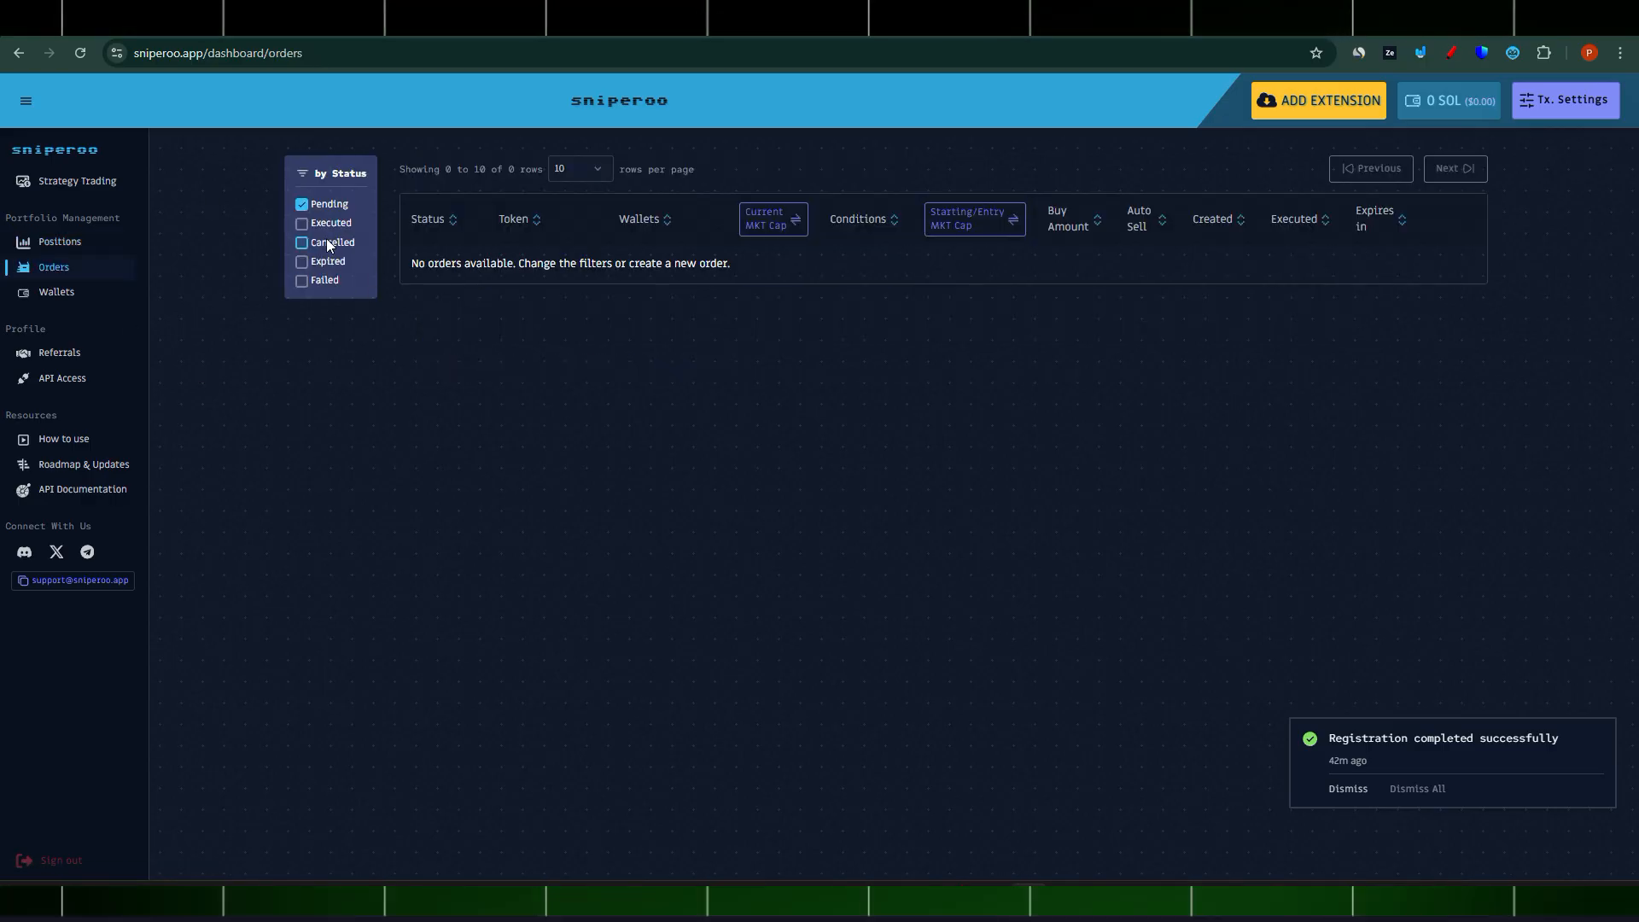
{"action": "left_click", "coordinate": [51, 294]}
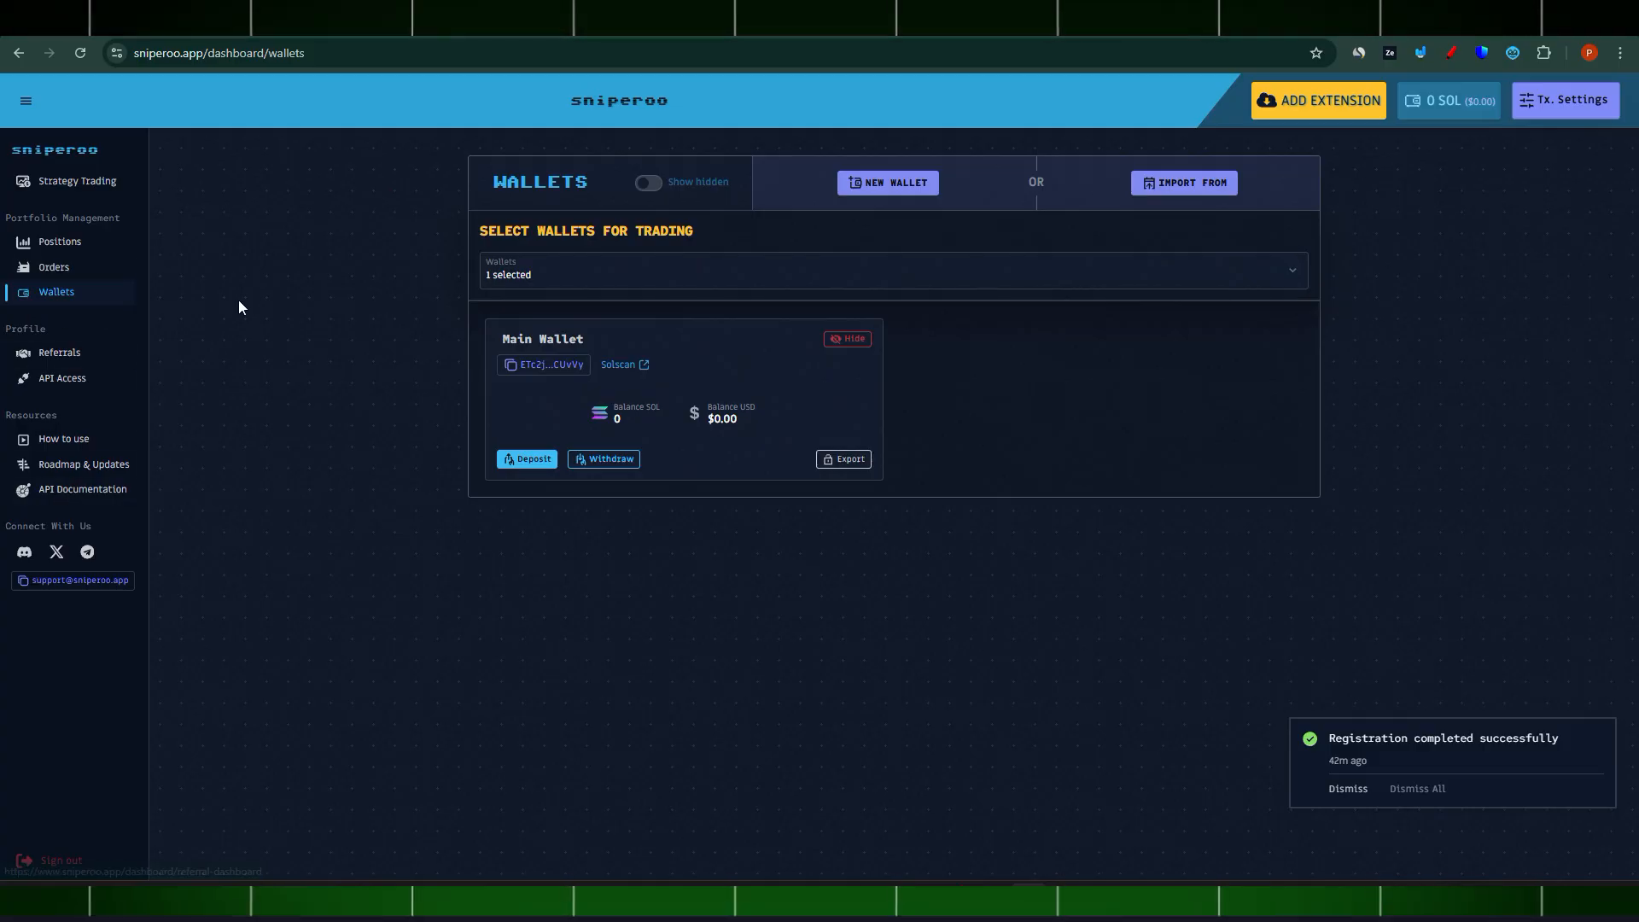
{"action": "left_click", "coordinate": [60, 350]}
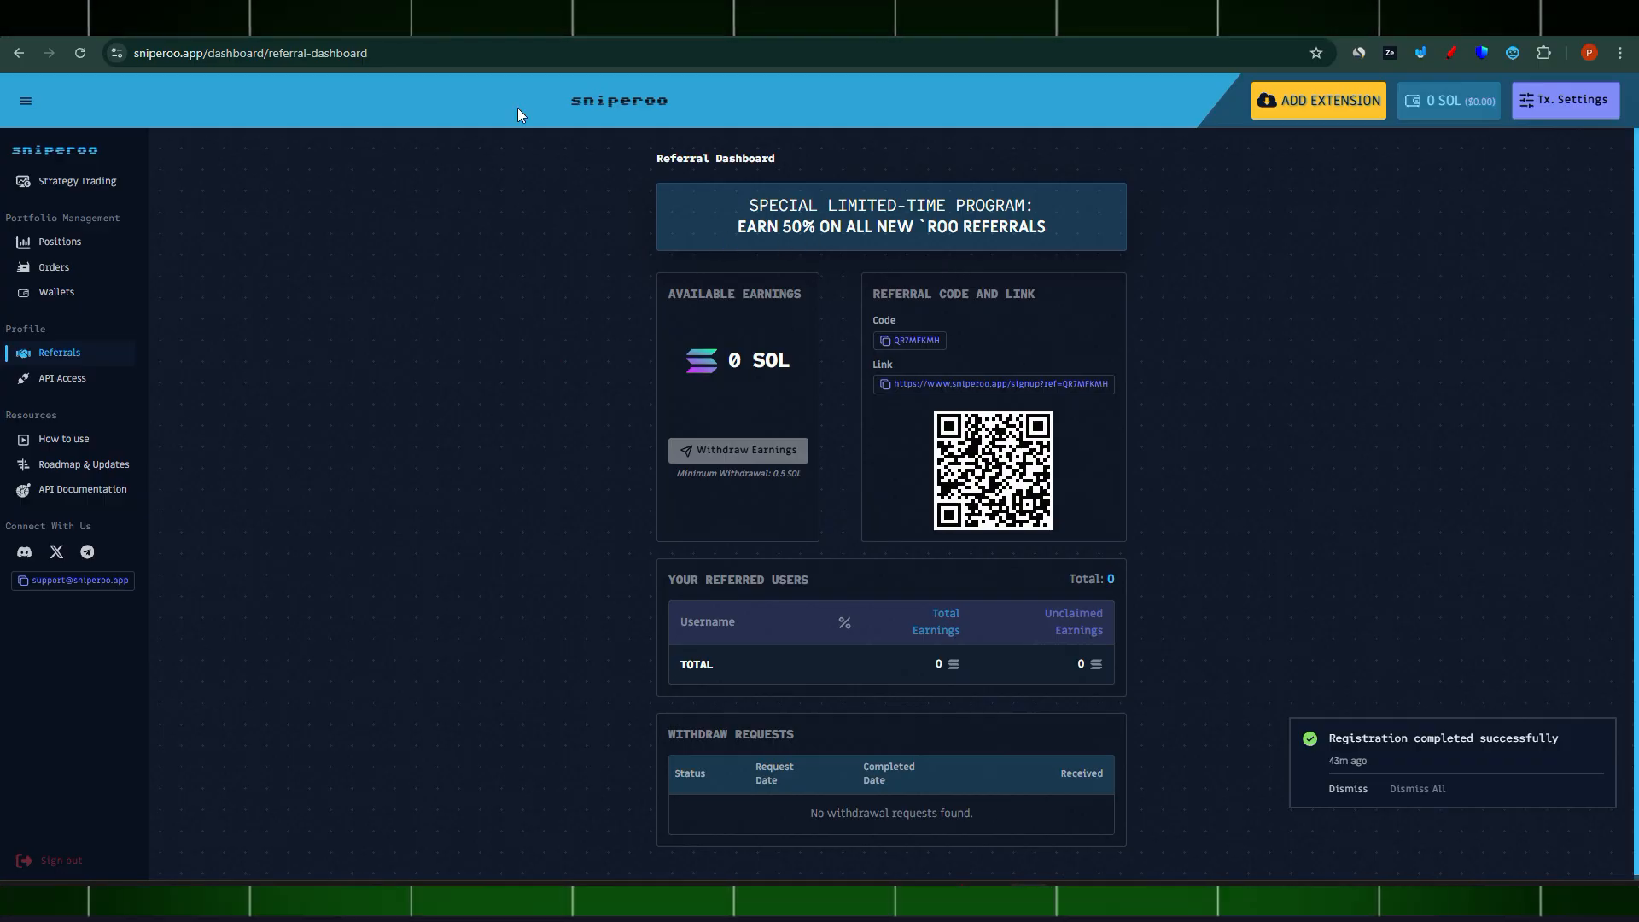
{"action": "left_click", "coordinate": [61, 378]}
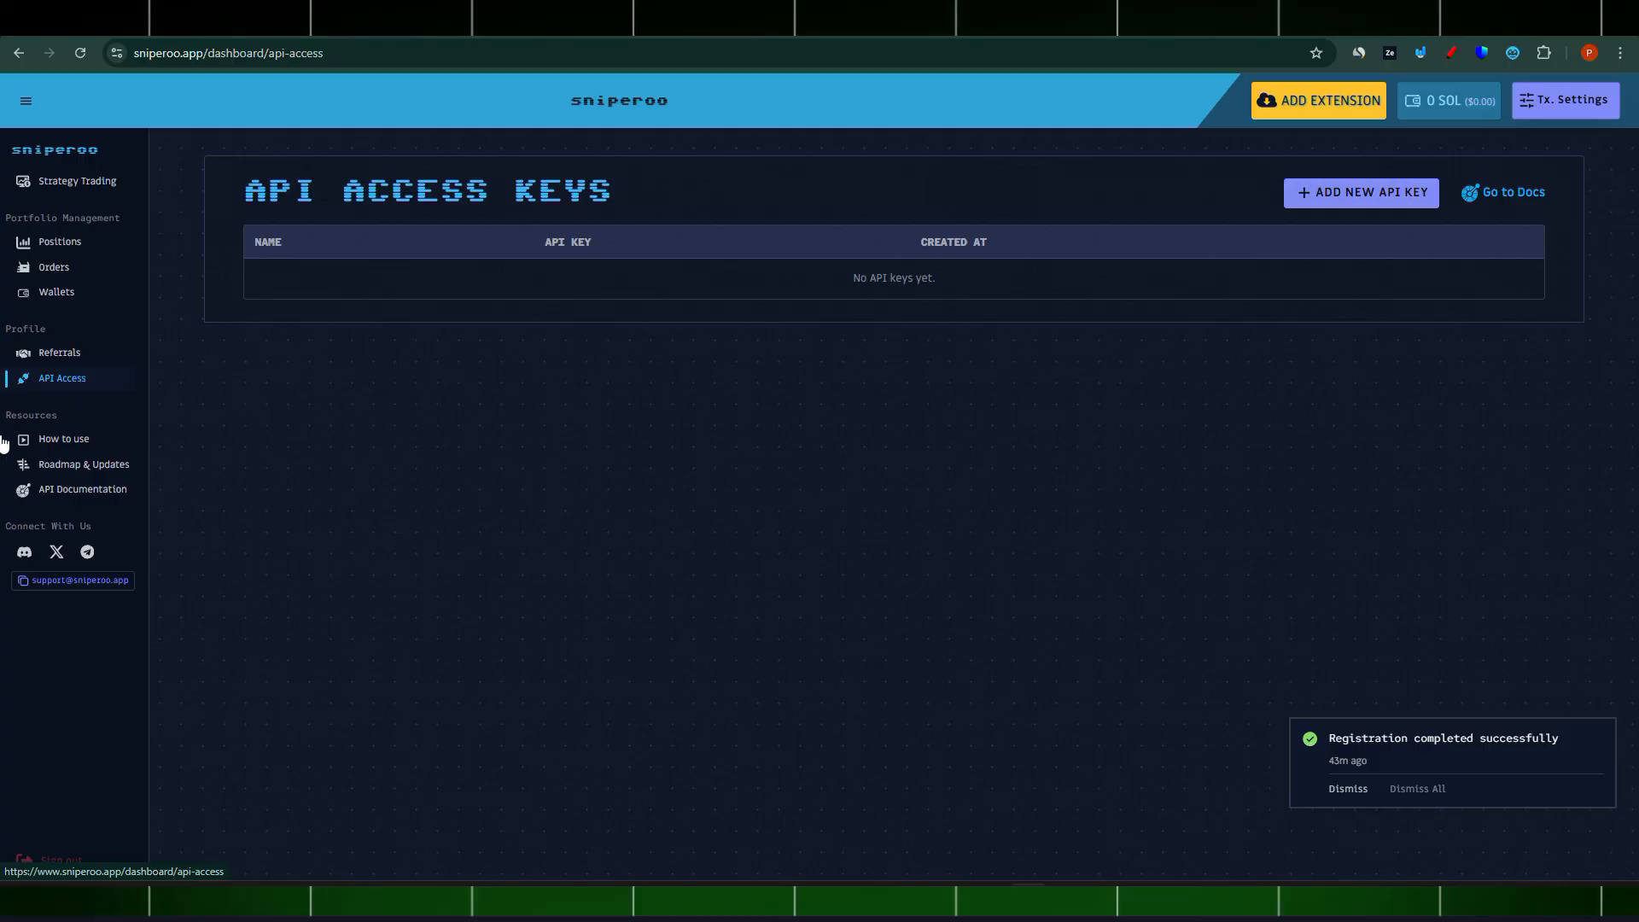
View the How to use docs and the Roadmap & Updates page, returning to the dashboard after each
{"action": "left_click", "coordinate": [64, 438]}
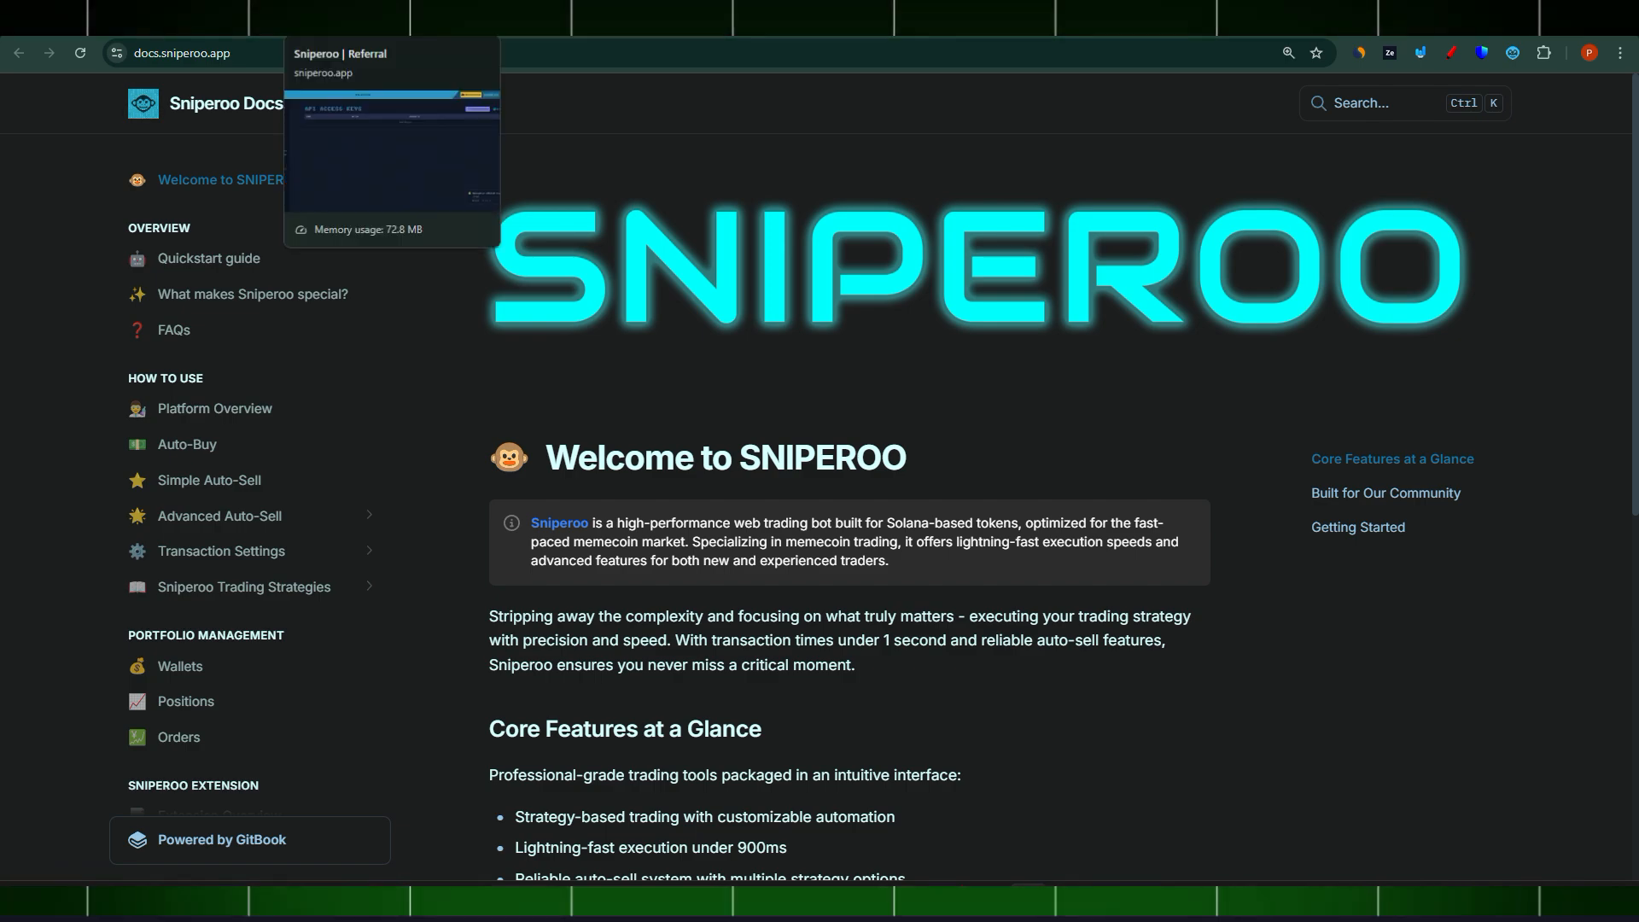
{"action": "left_click", "coordinate": [375, 19]}
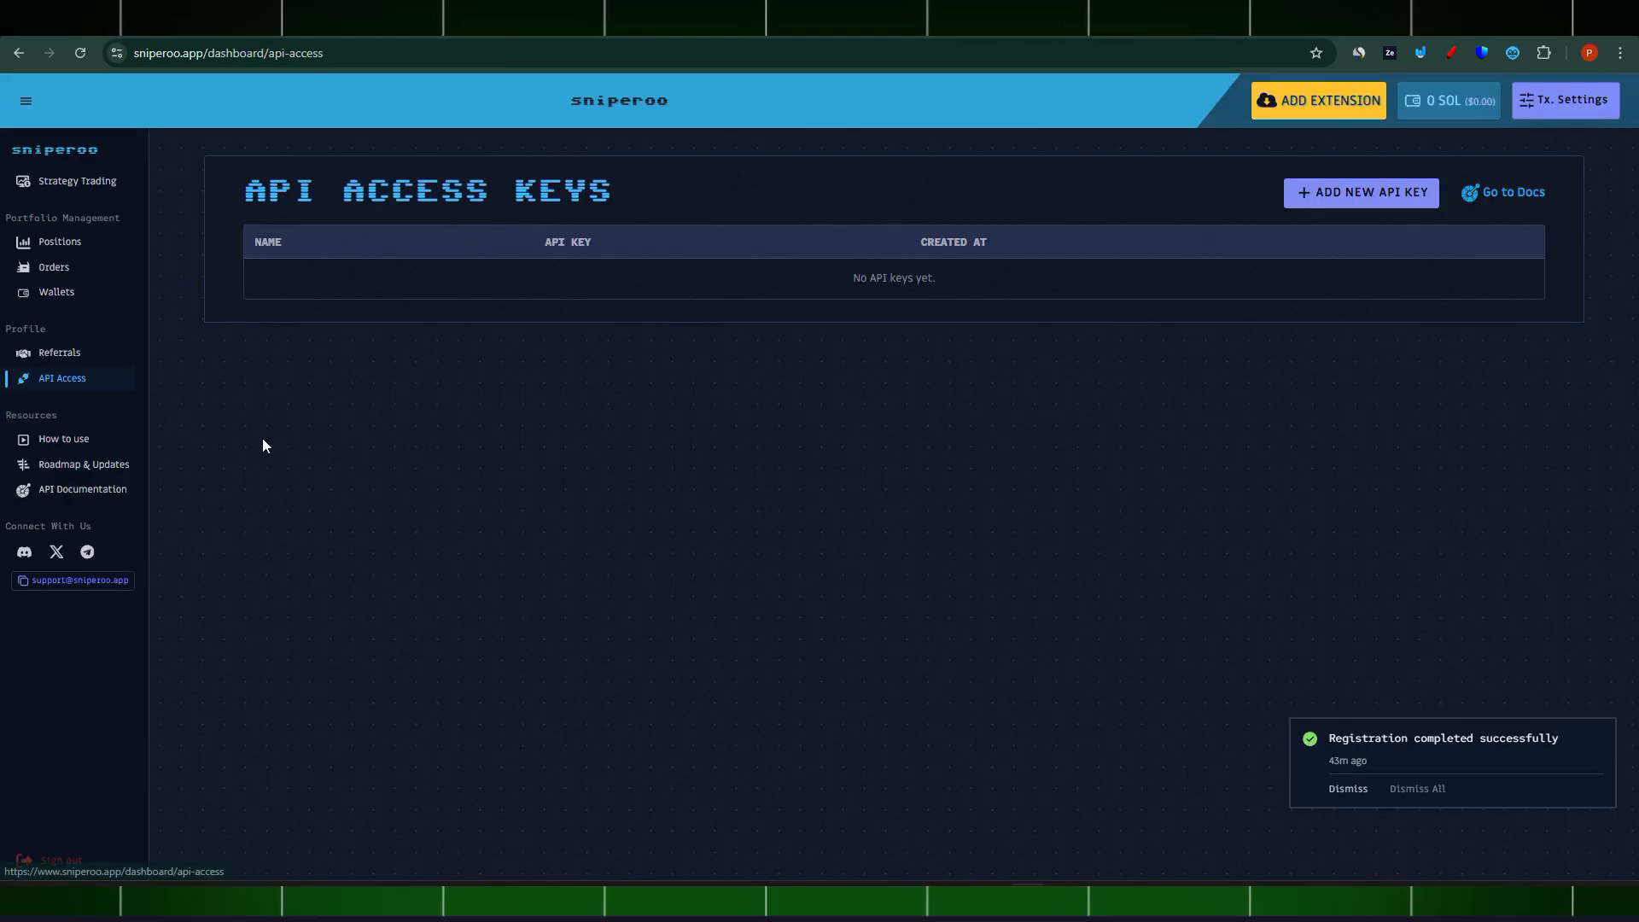
{"action": "left_click", "coordinate": [86, 463]}
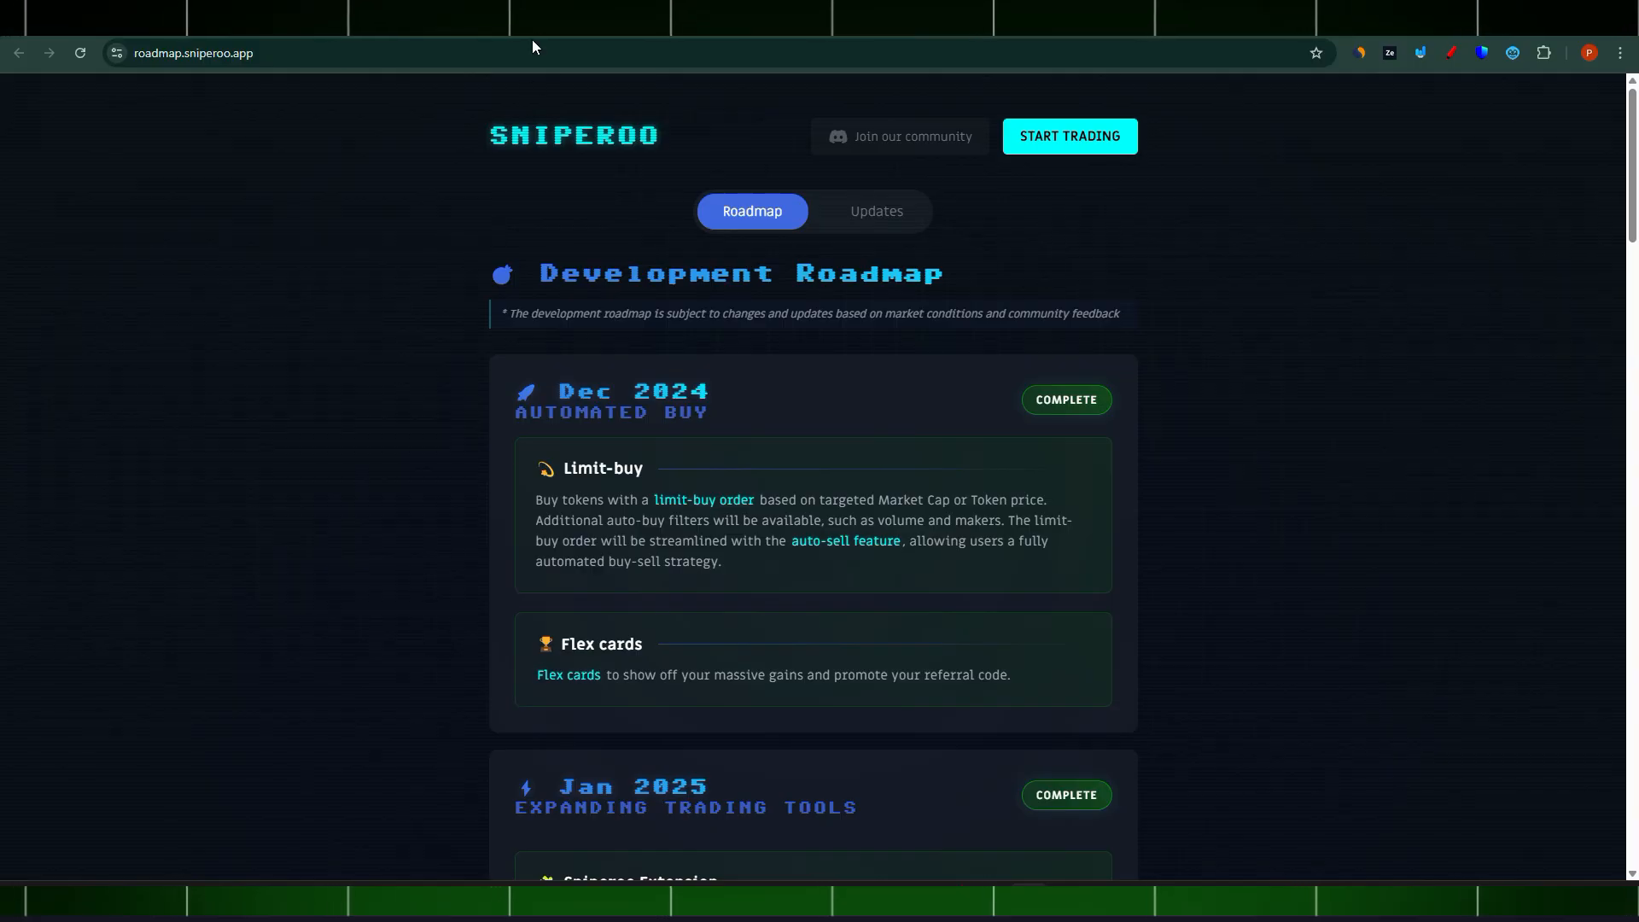
{"action": "left_click", "coordinate": [376, 19]}
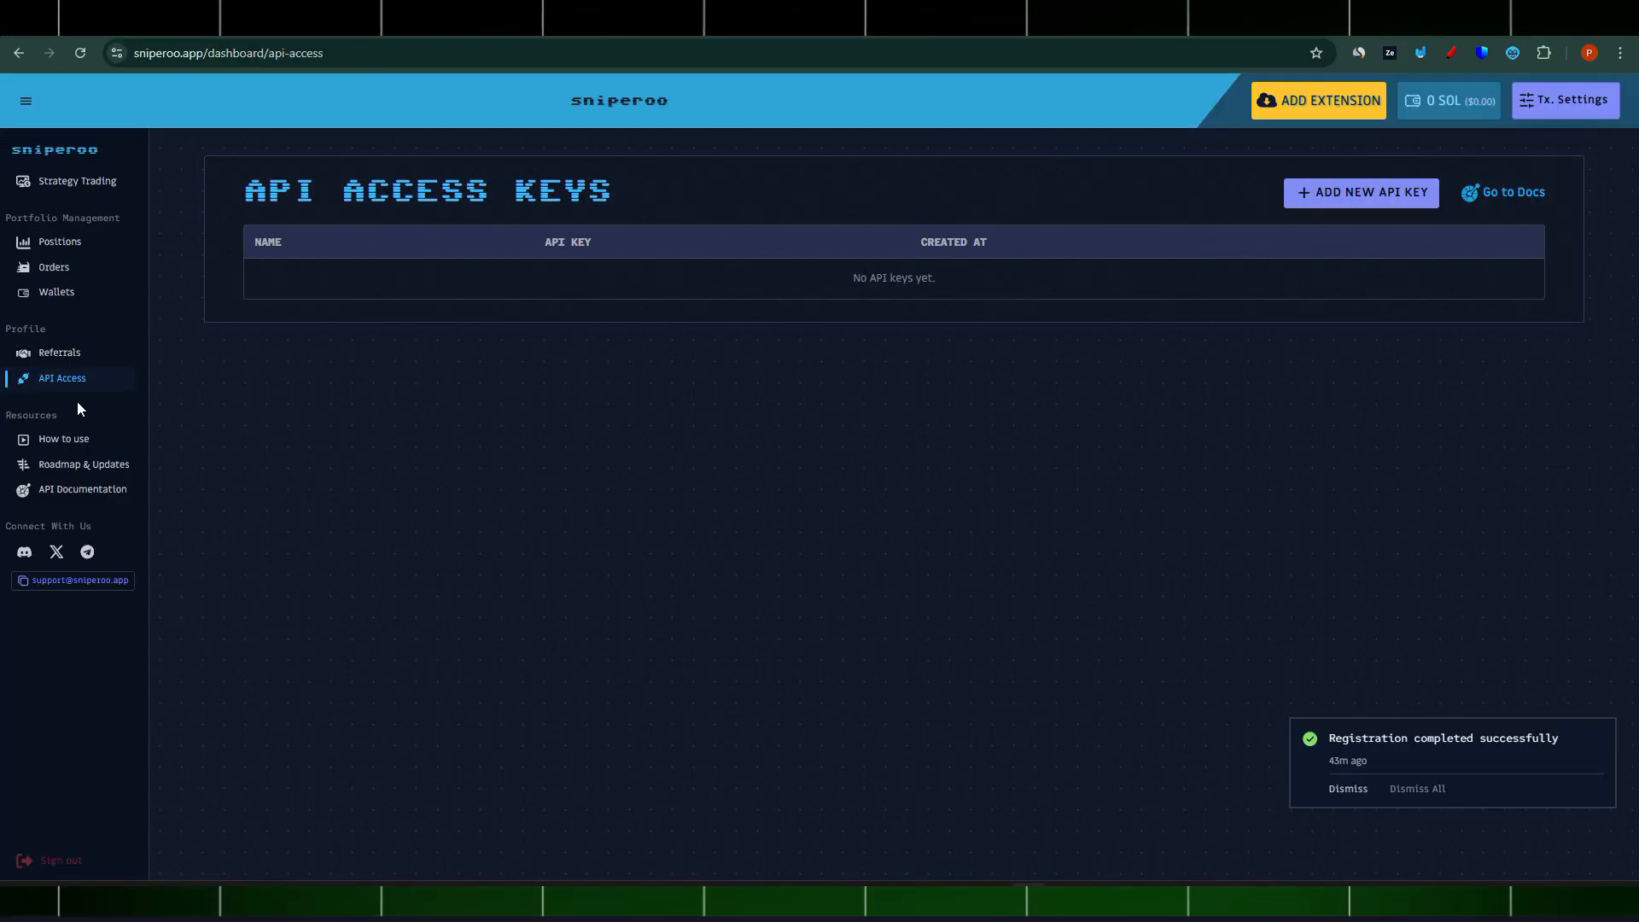
Read the Sniperoo API documentation's introduction through to its Getting Started section, and return to the dashboard
{"action": "left_click", "coordinate": [40, 490]}
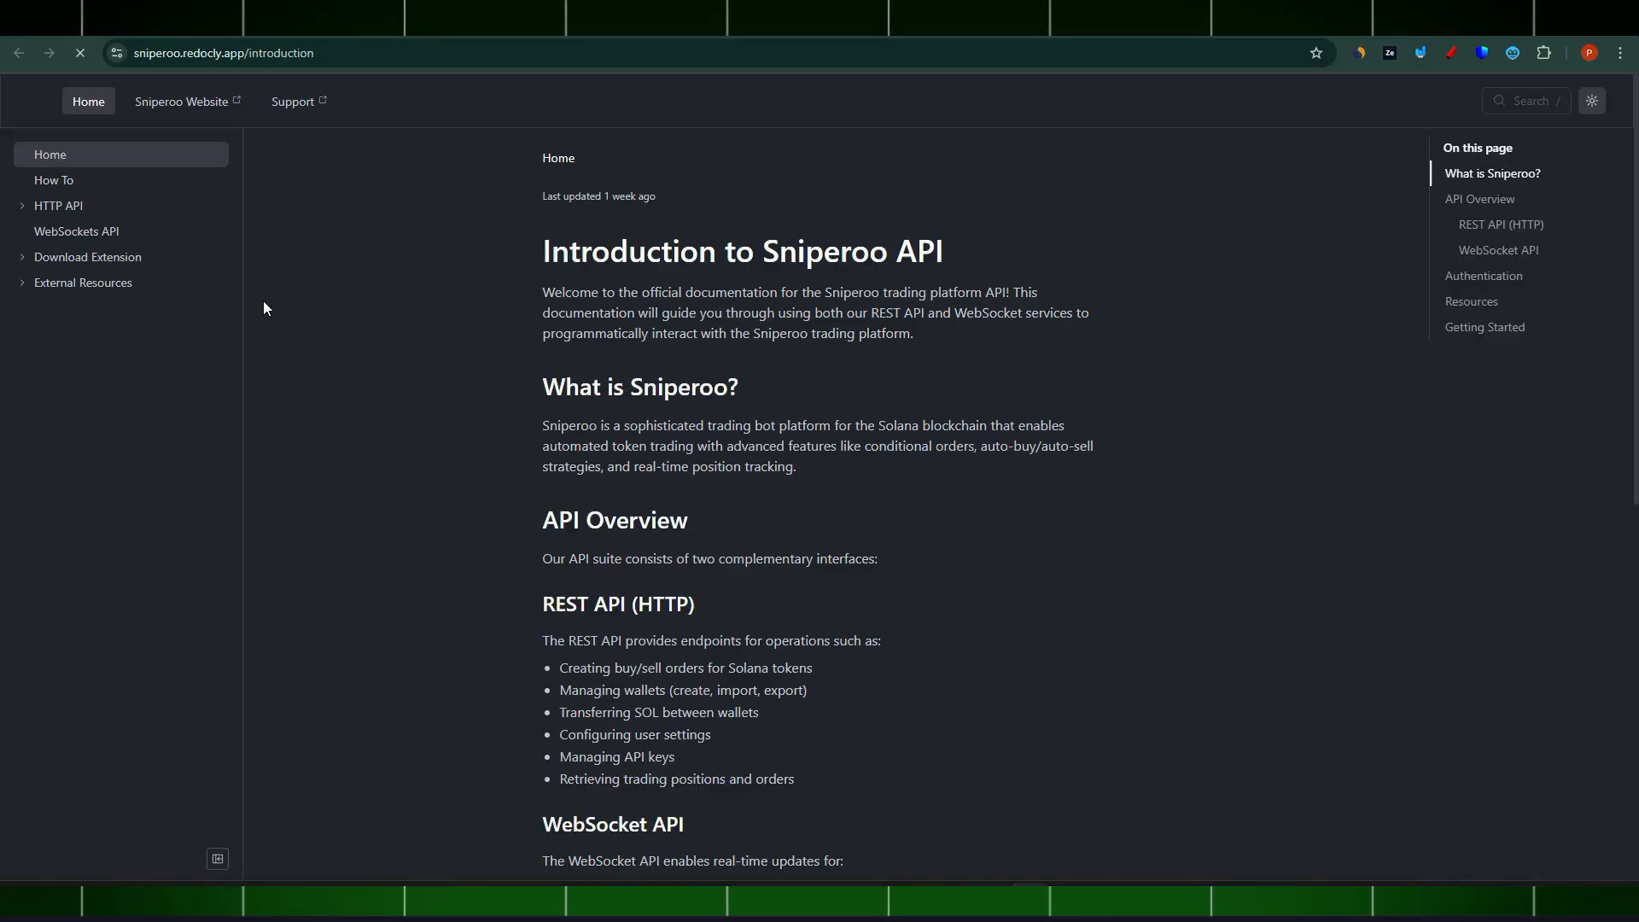
{"action": "scroll", "coordinate": [768, 427], "scroll_direction": "down", "scroll_amount": 5}
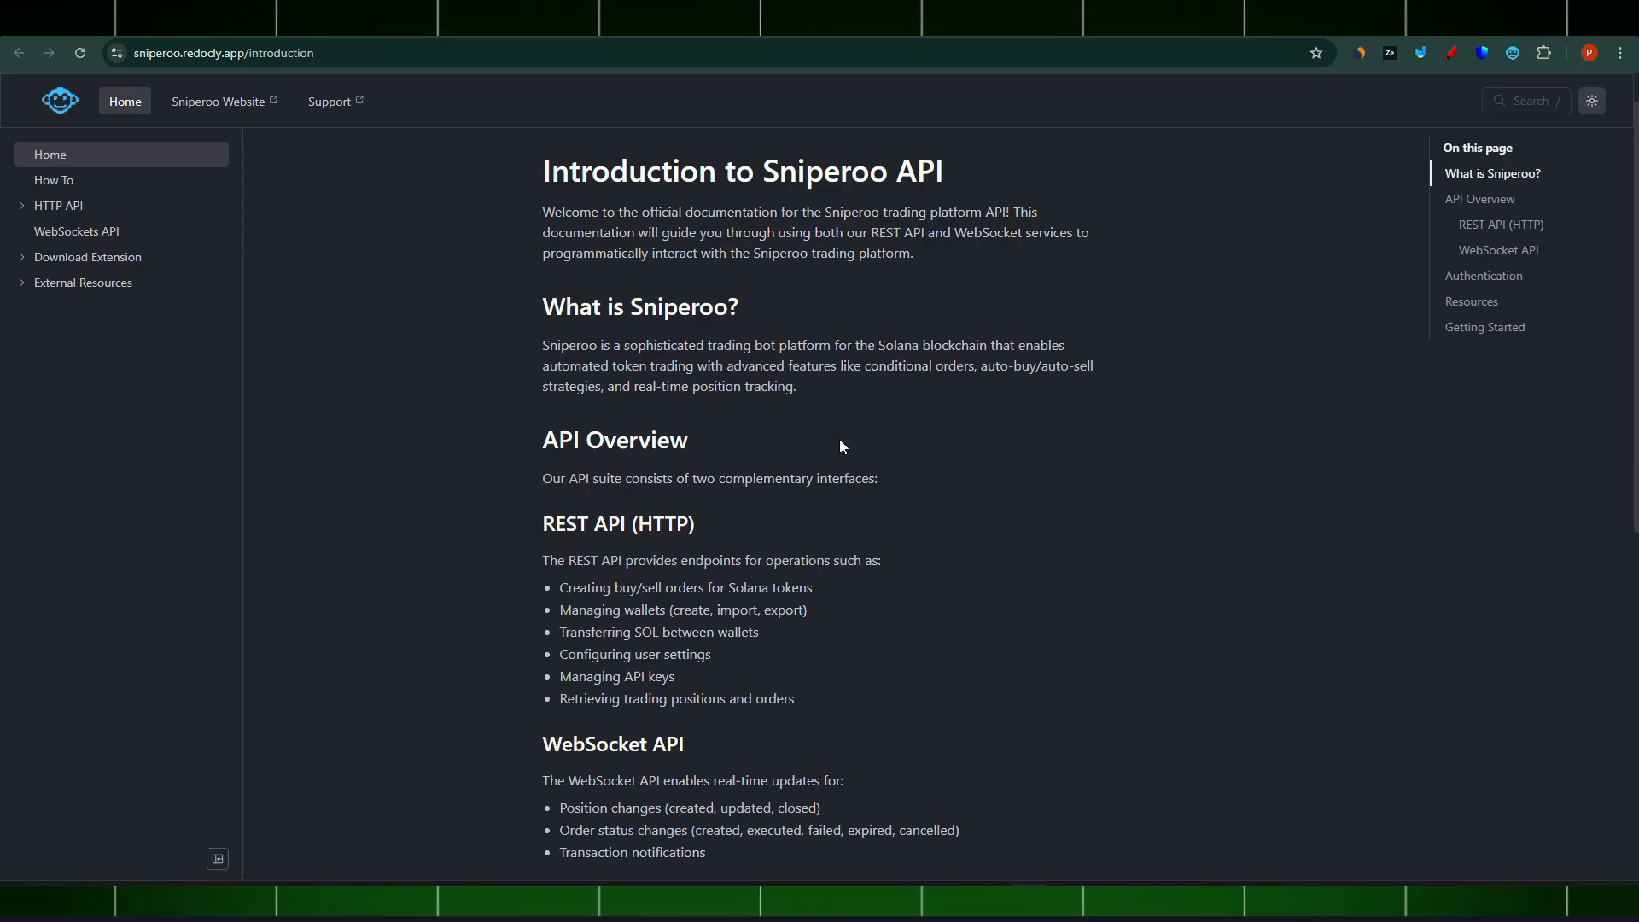
{"action": "scroll", "coordinate": [800, 420], "scroll_direction": "down", "scroll_amount": 3}
{"action": "scroll", "coordinate": [648, 350], "scroll_direction": "up", "scroll_amount": 5}
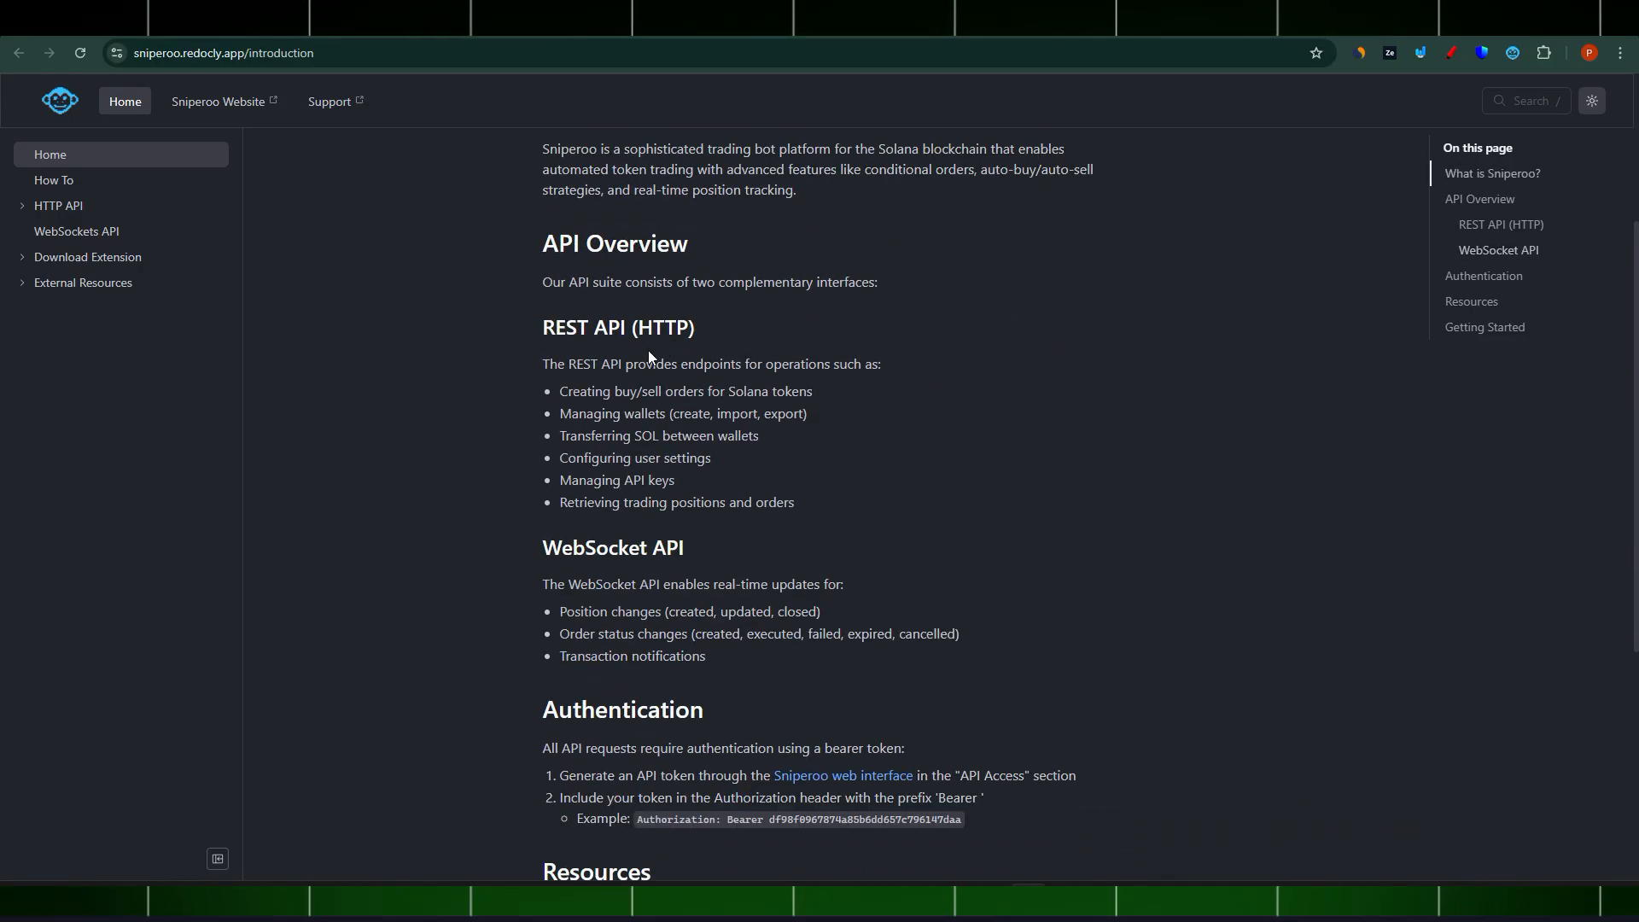
{"action": "scroll", "coordinate": [648, 350], "scroll_direction": "down", "scroll_amount": 5}
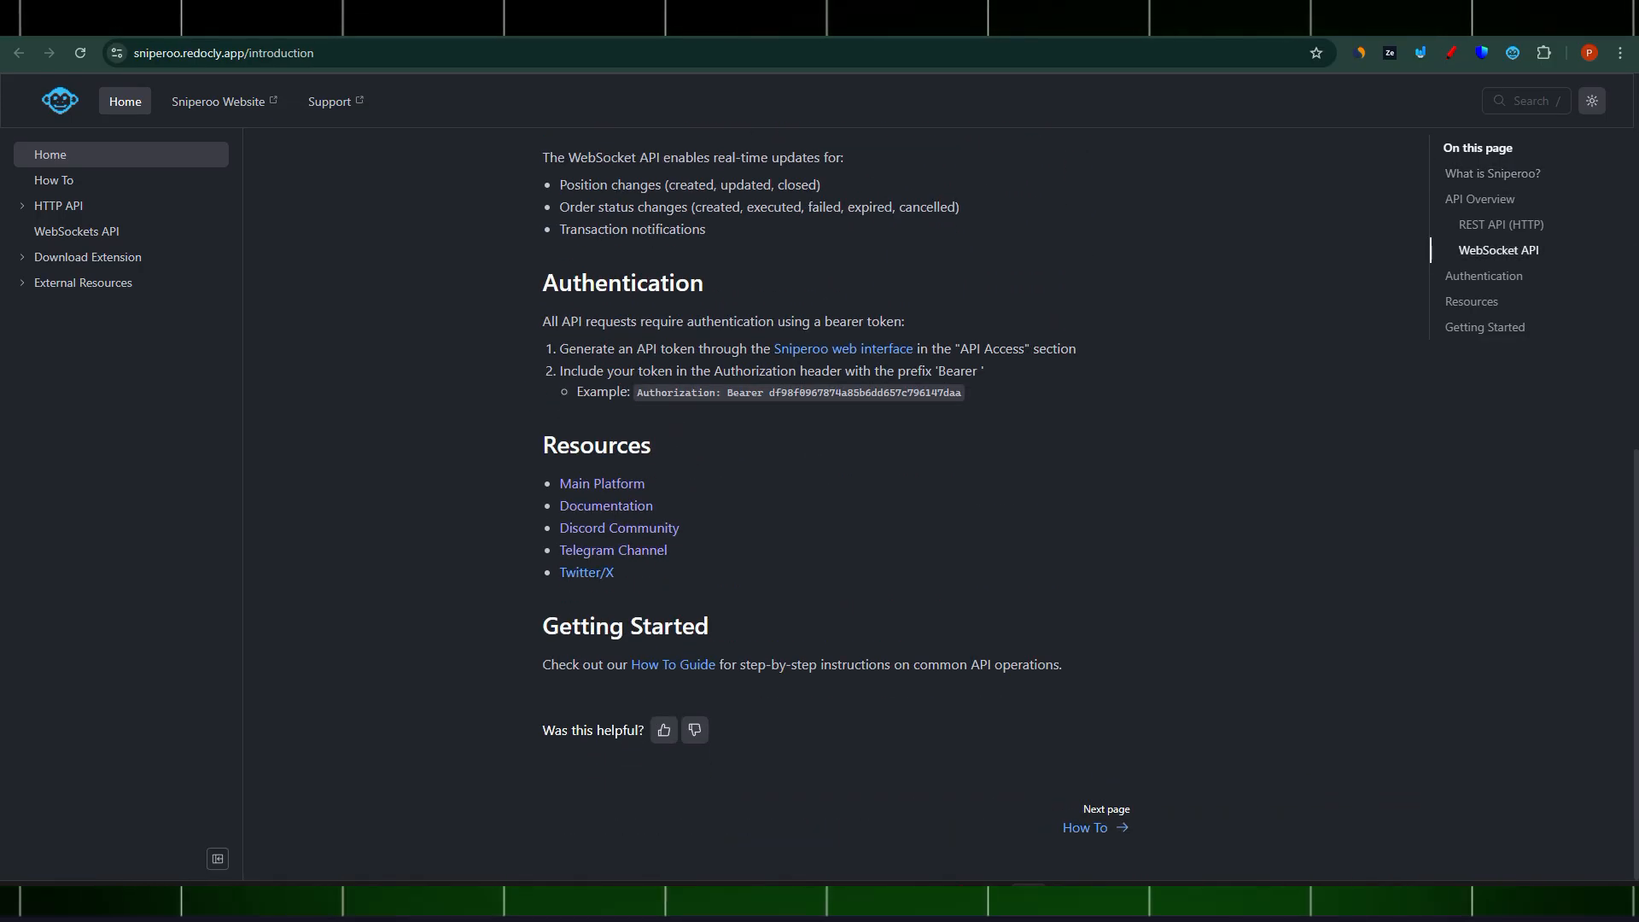
{"action": "left_click", "coordinate": [213, 19]}
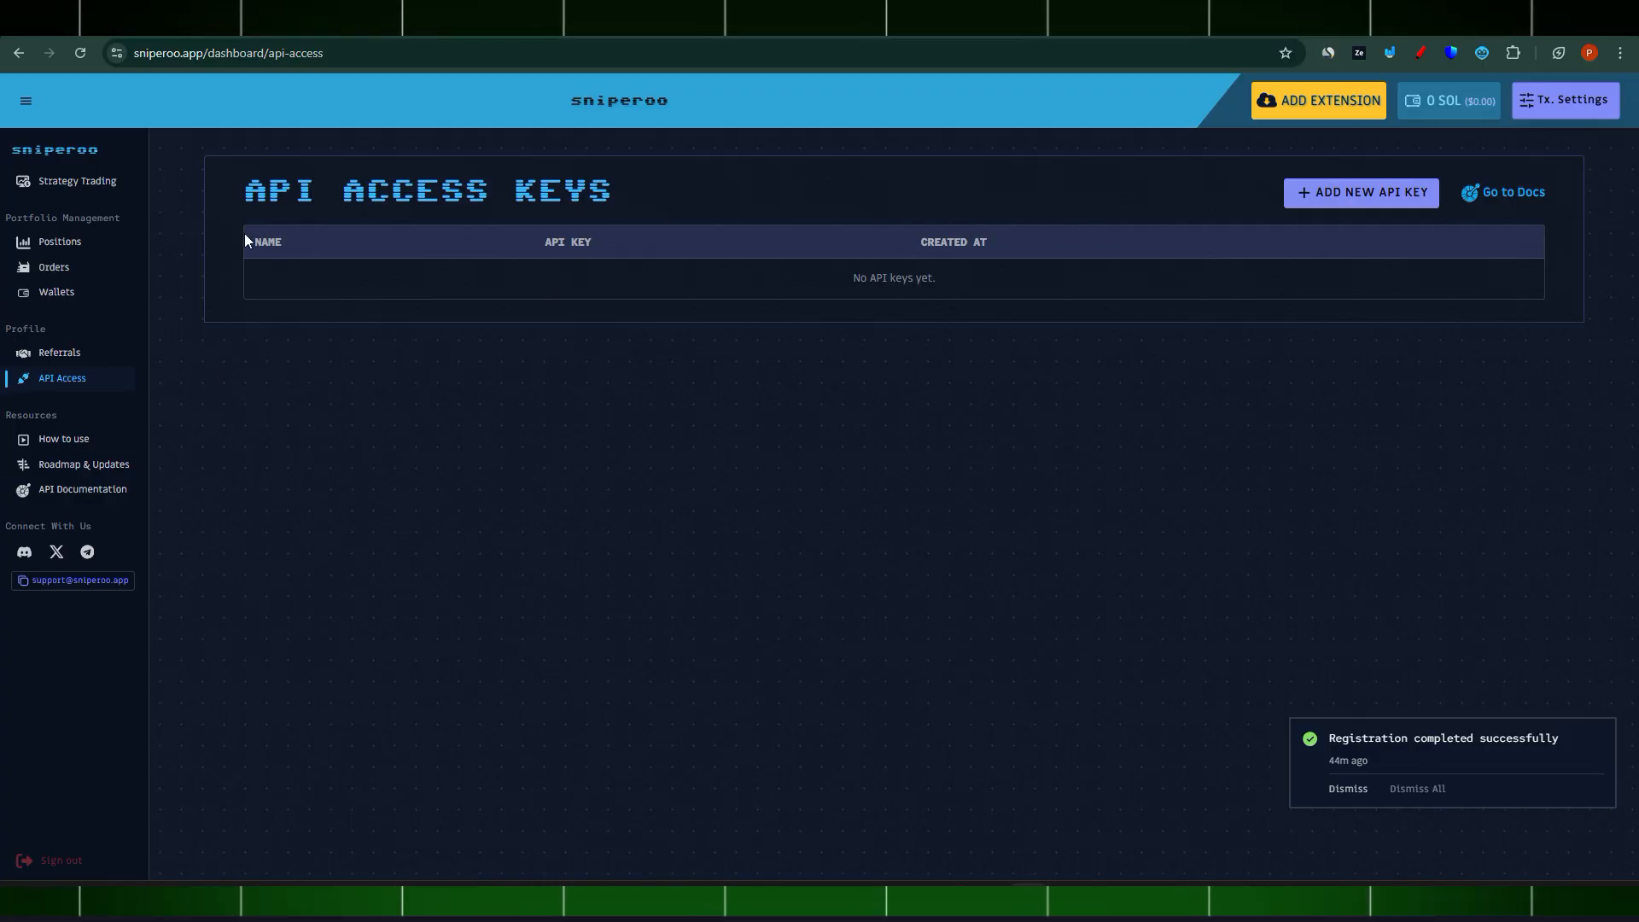
On the Strategy Trading page, examine the Auto Buy options for Price Change and Market Cap, leaving Auto Buy off
{"action": "left_click", "coordinate": [58, 180]}
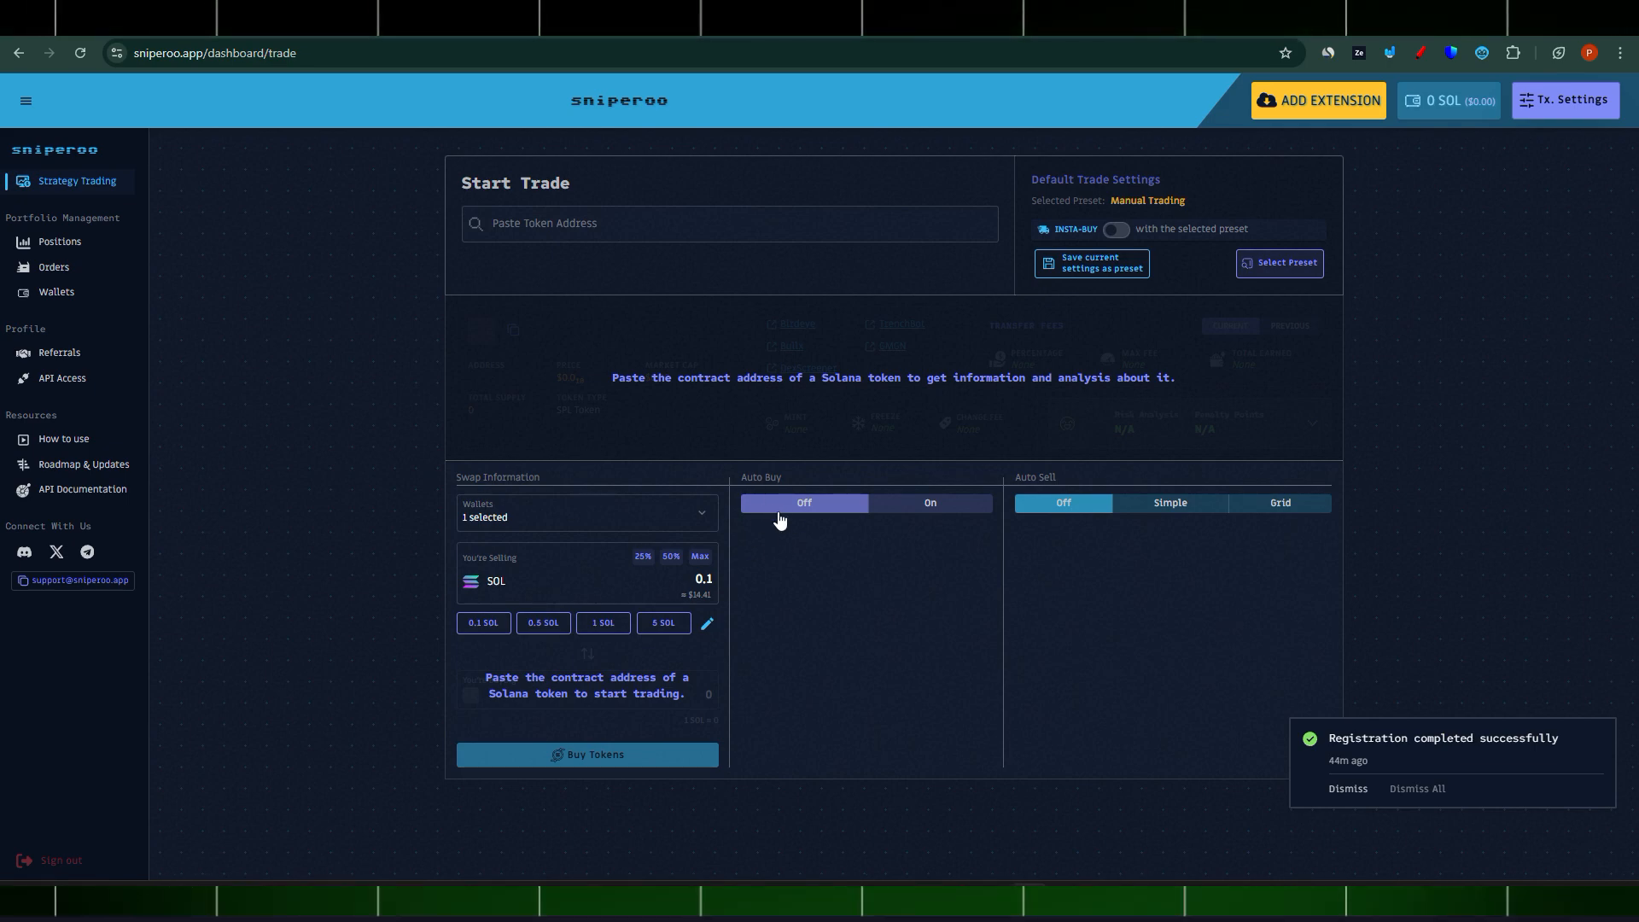
{"action": "left_click", "coordinate": [943, 506]}
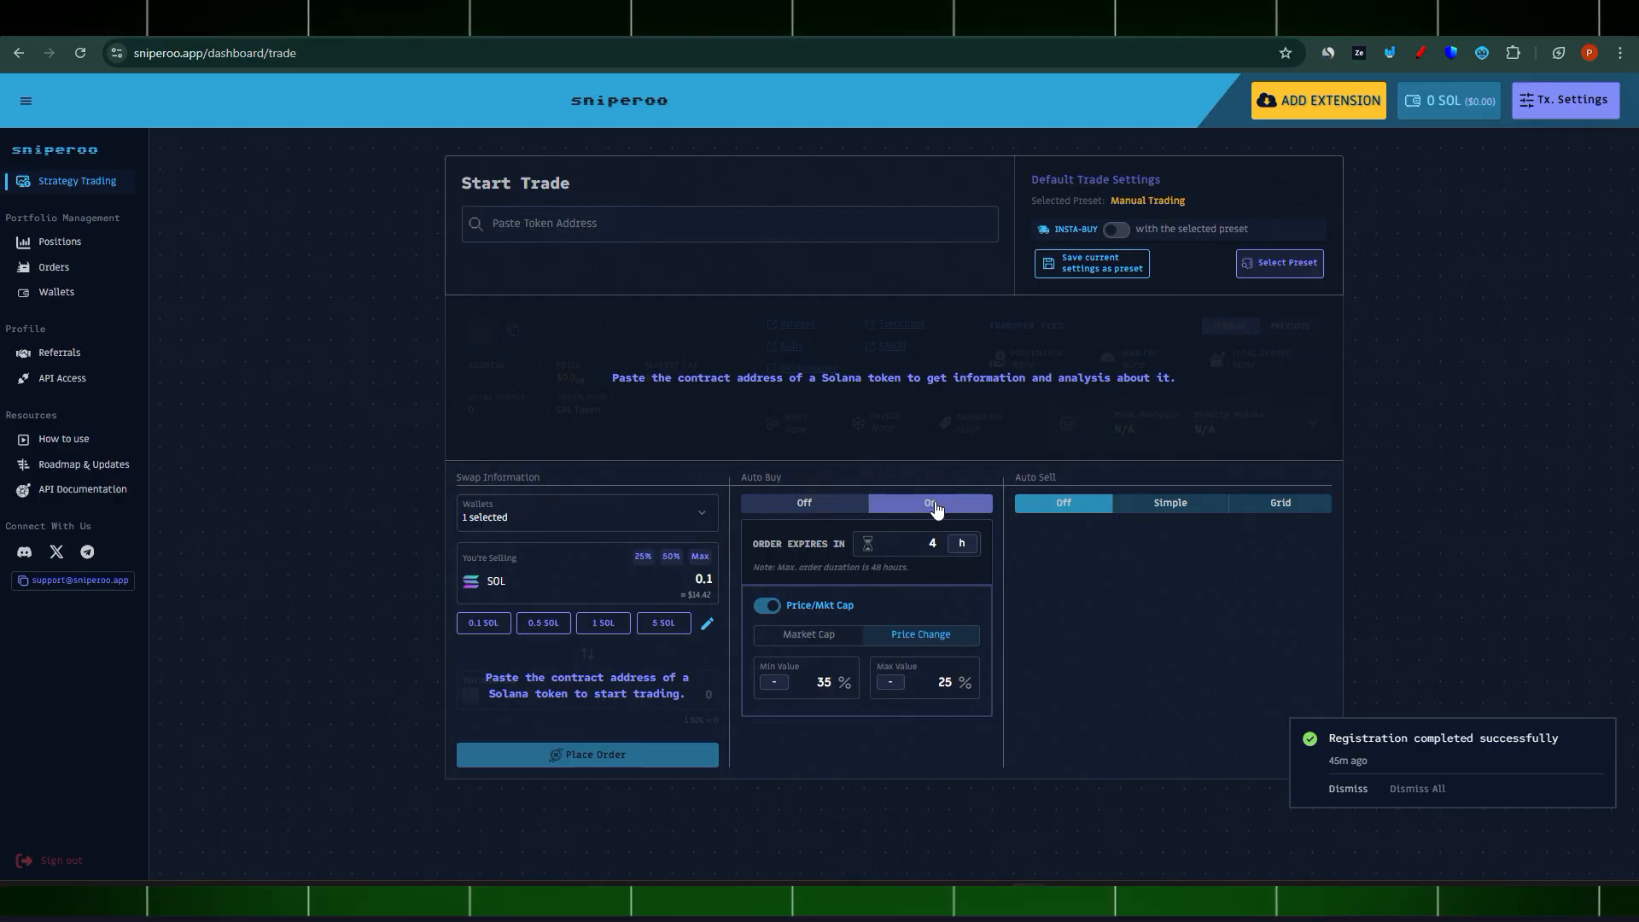
{"action": "left_click", "coordinate": [815, 505]}
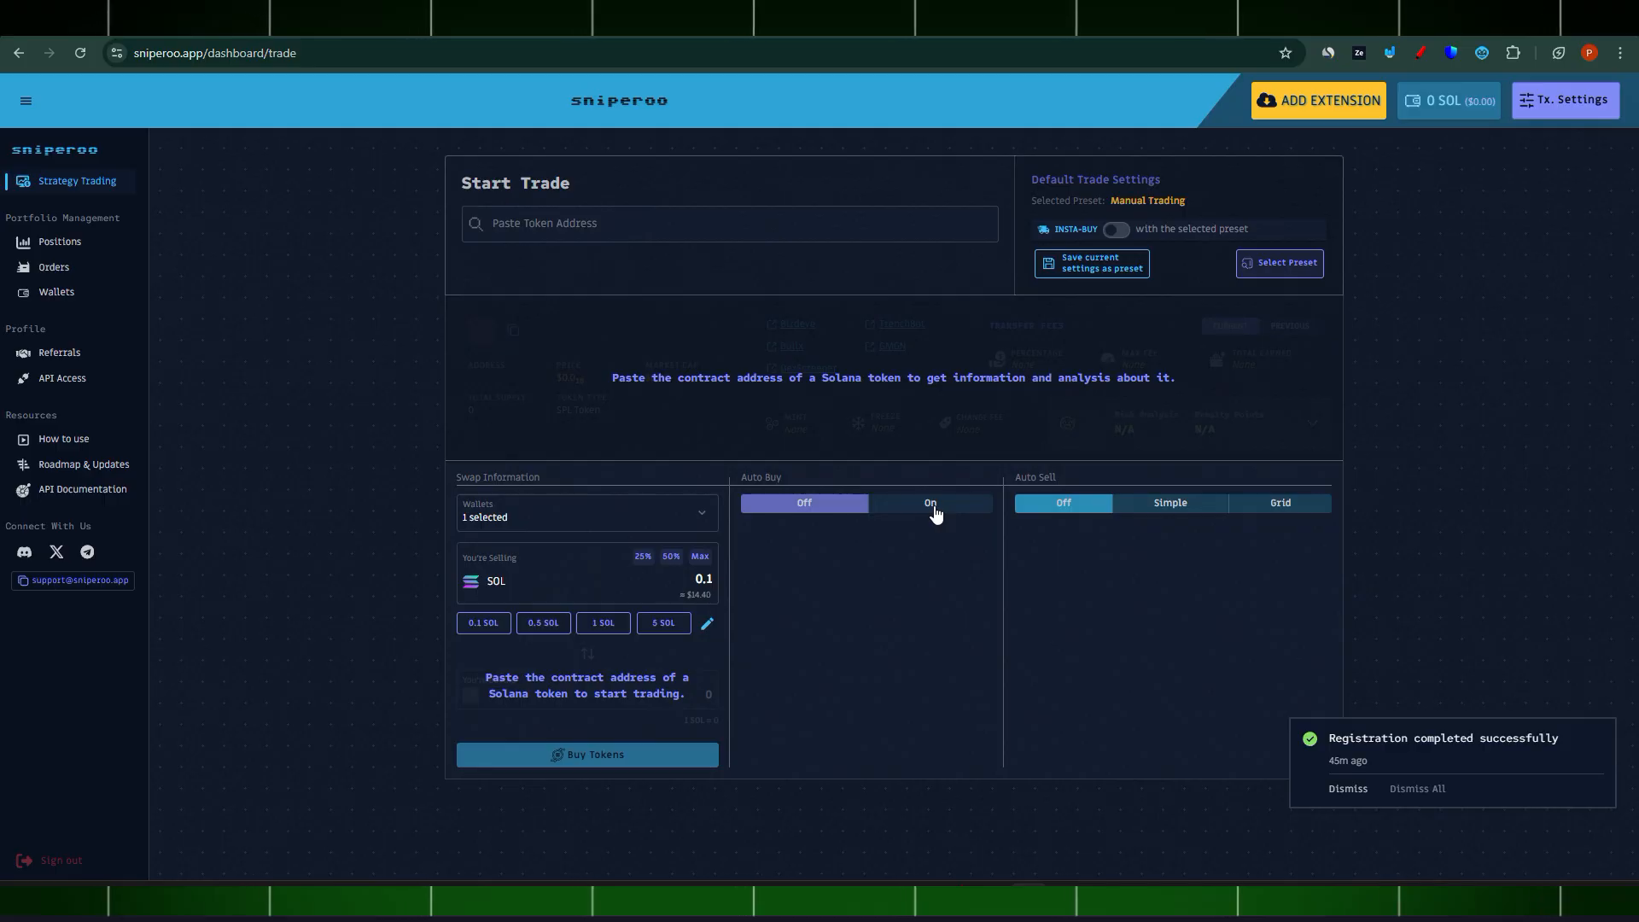
{"action": "left_click", "coordinate": [935, 511]}
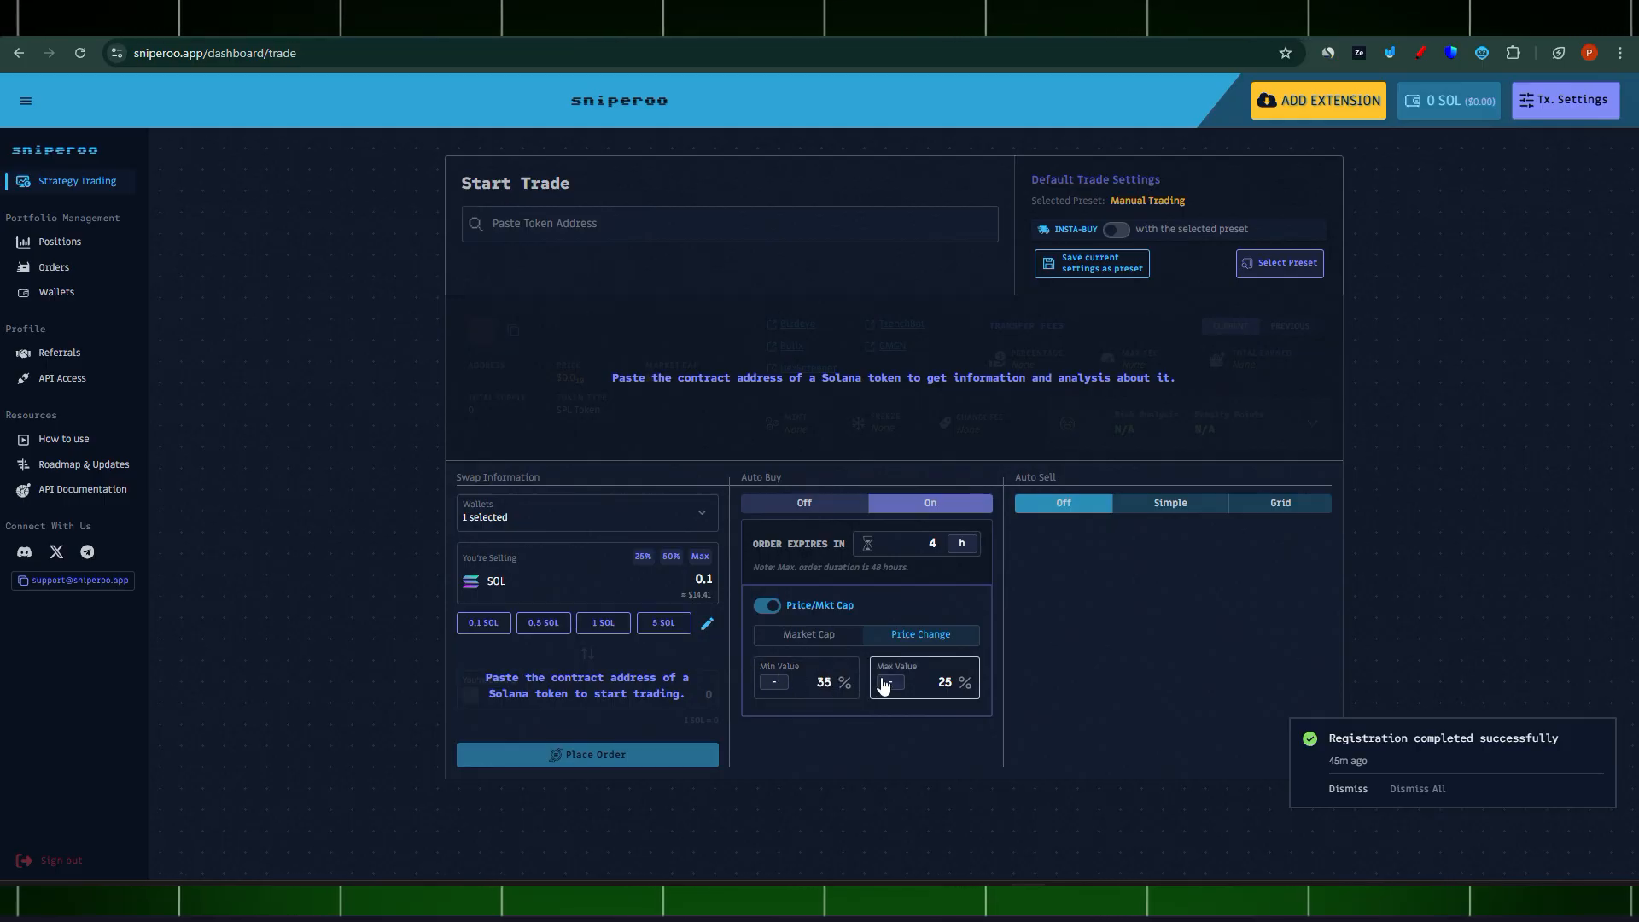
{"action": "left_click", "coordinate": [821, 638]}
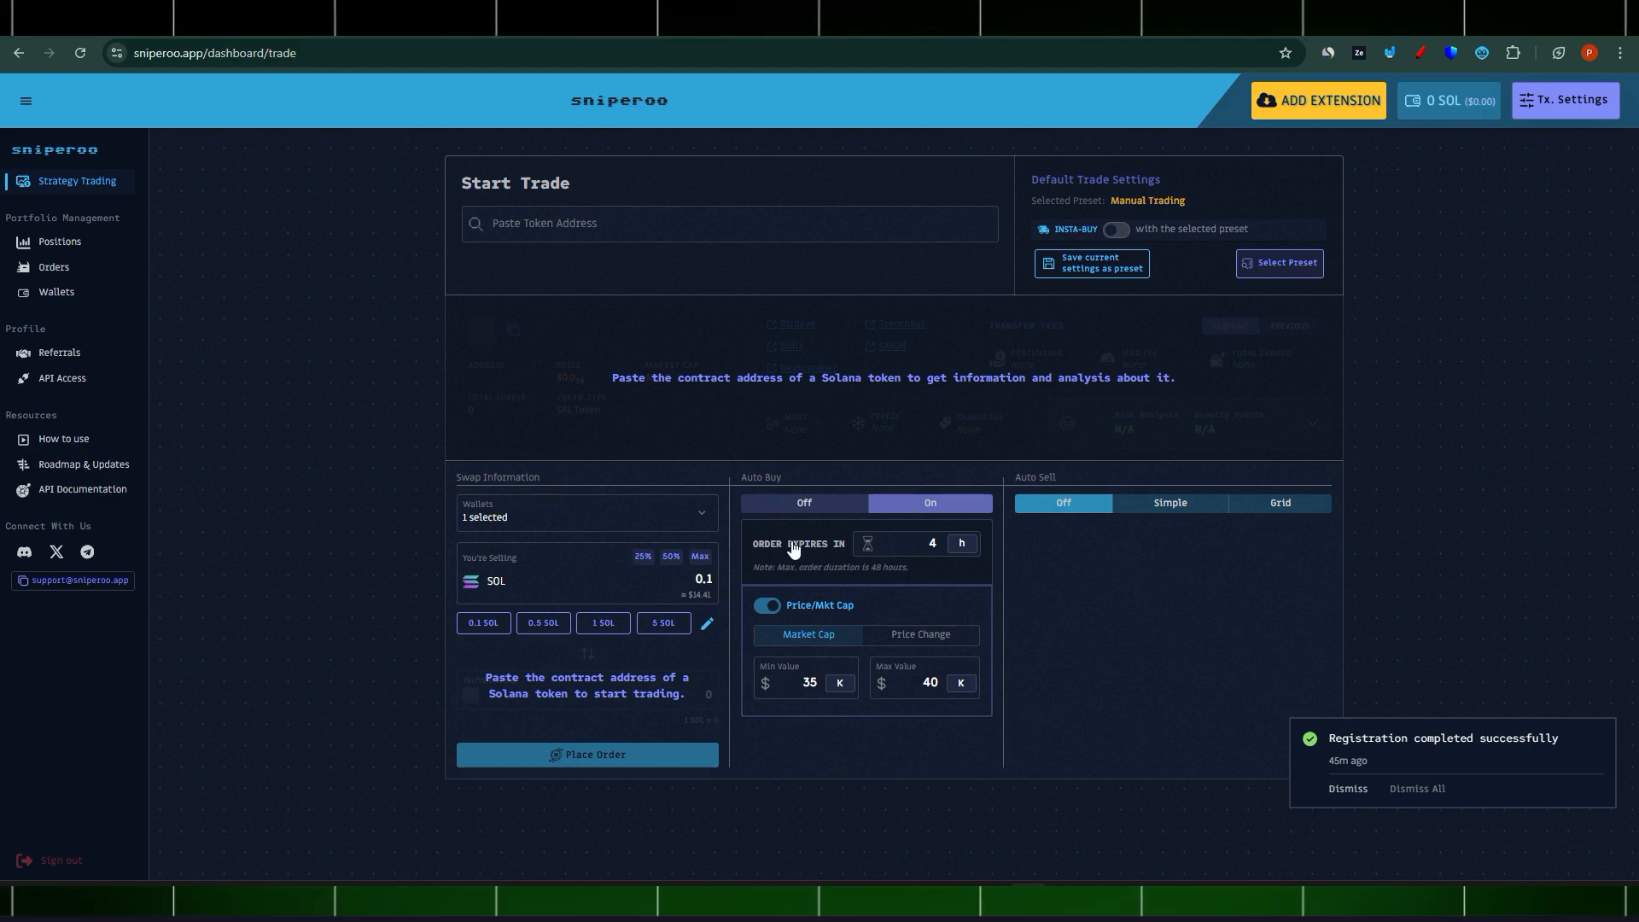
{"action": "left_click", "coordinate": [811, 510]}
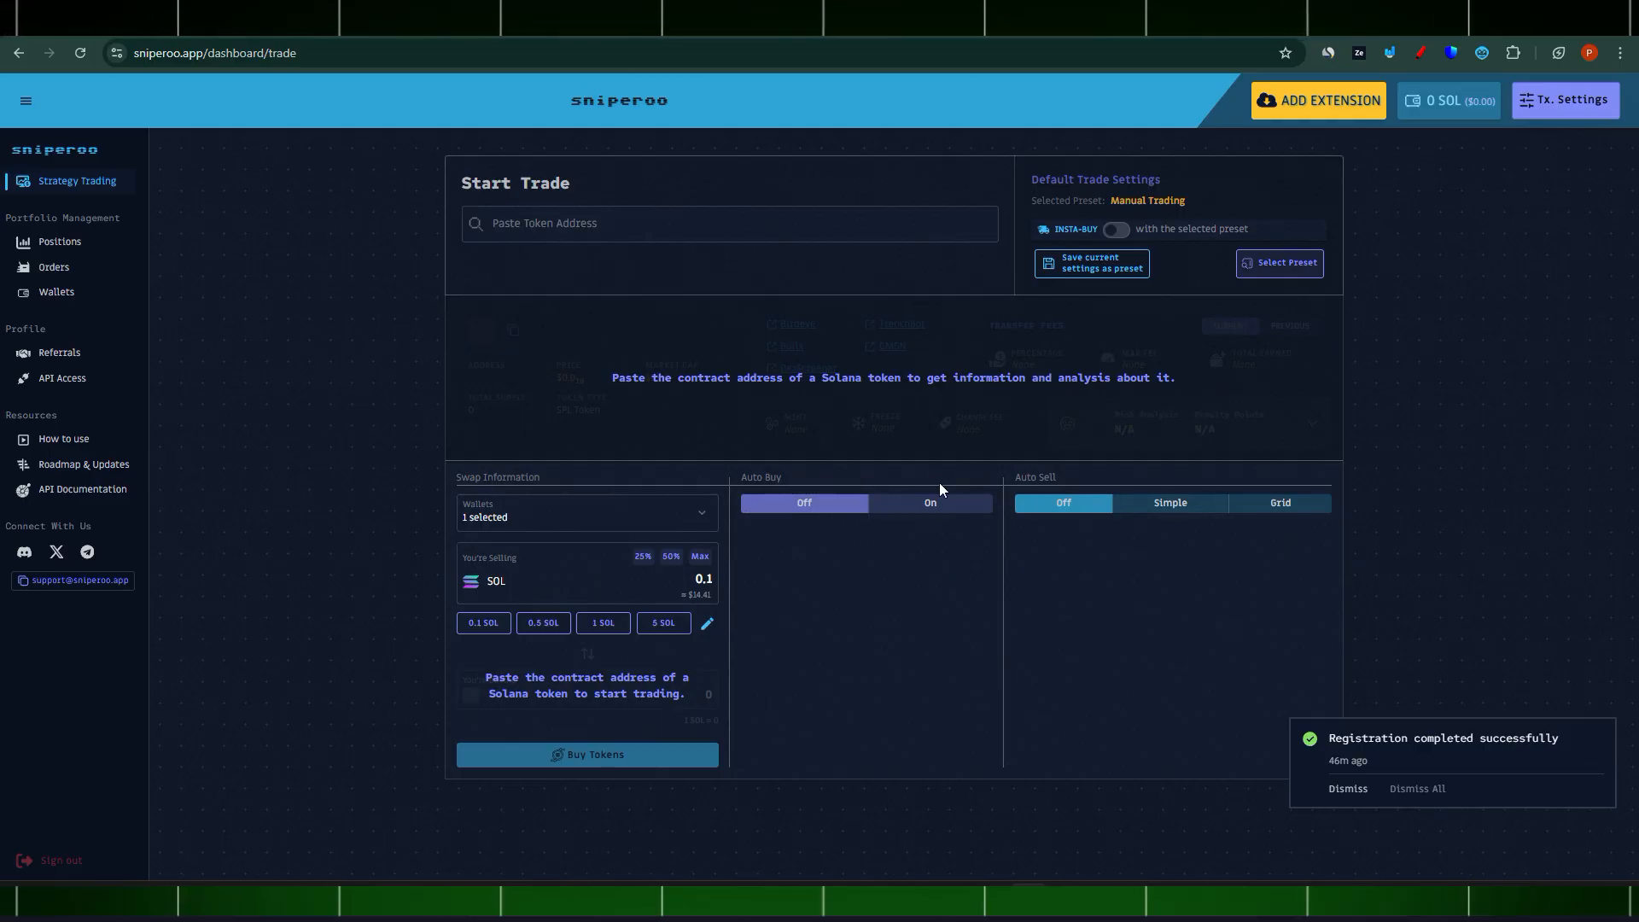
Inspect the Simple Auto Sell profit and stop-loss fields, and switch Auto Sell to Grid
{"action": "left_click", "coordinate": [1169, 507]}
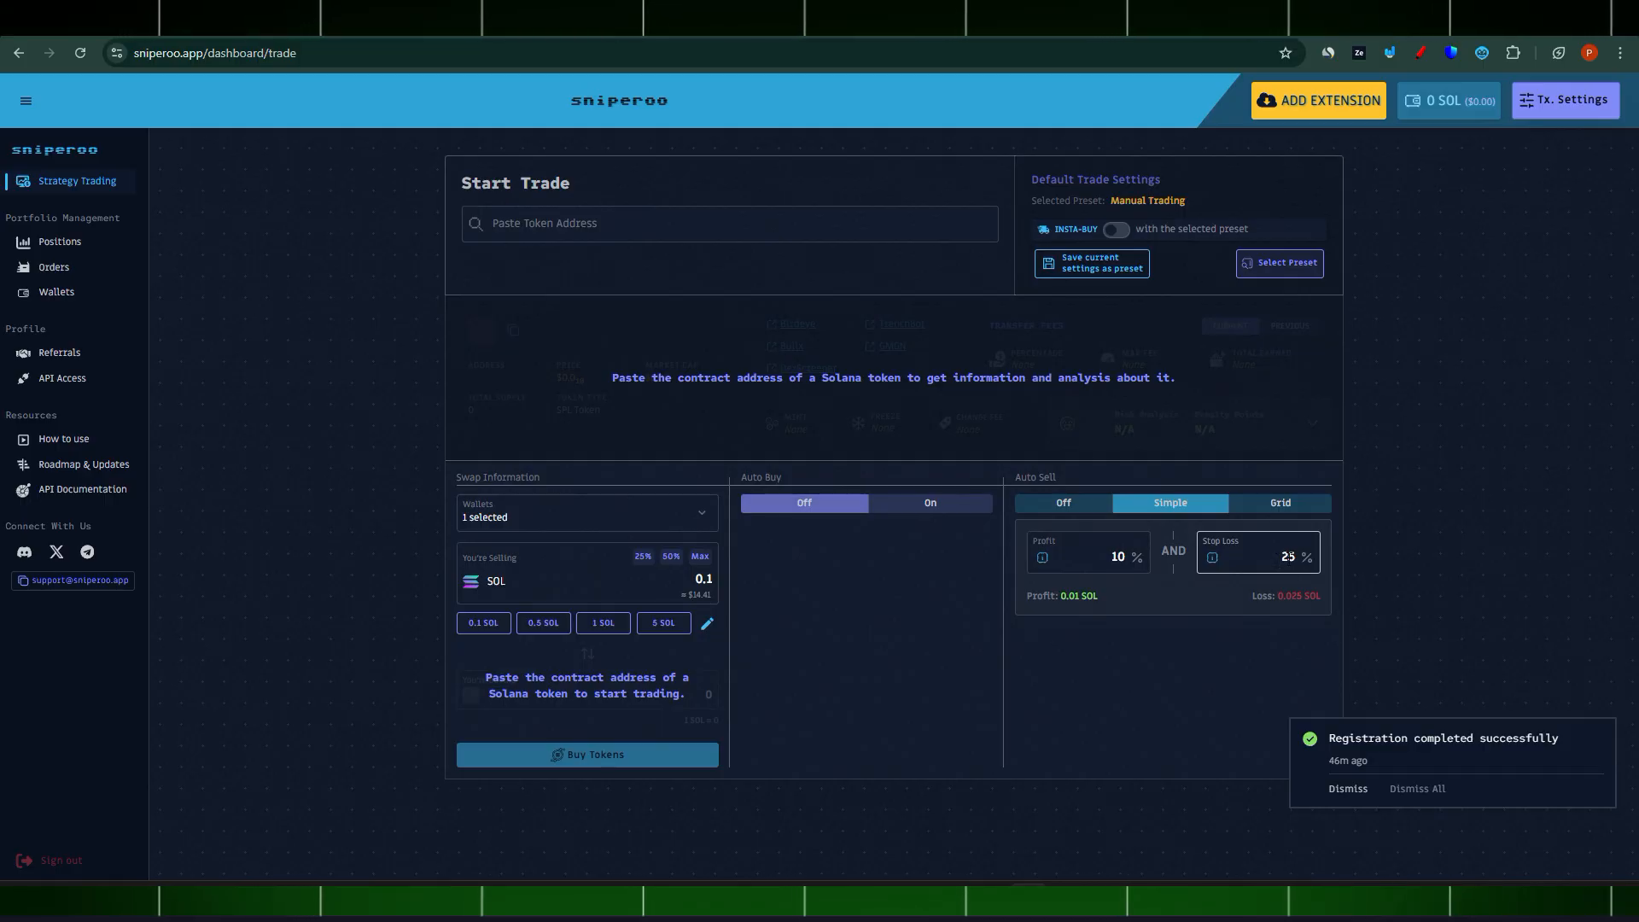
{"action": "double_click", "coordinate": [1296, 566]}
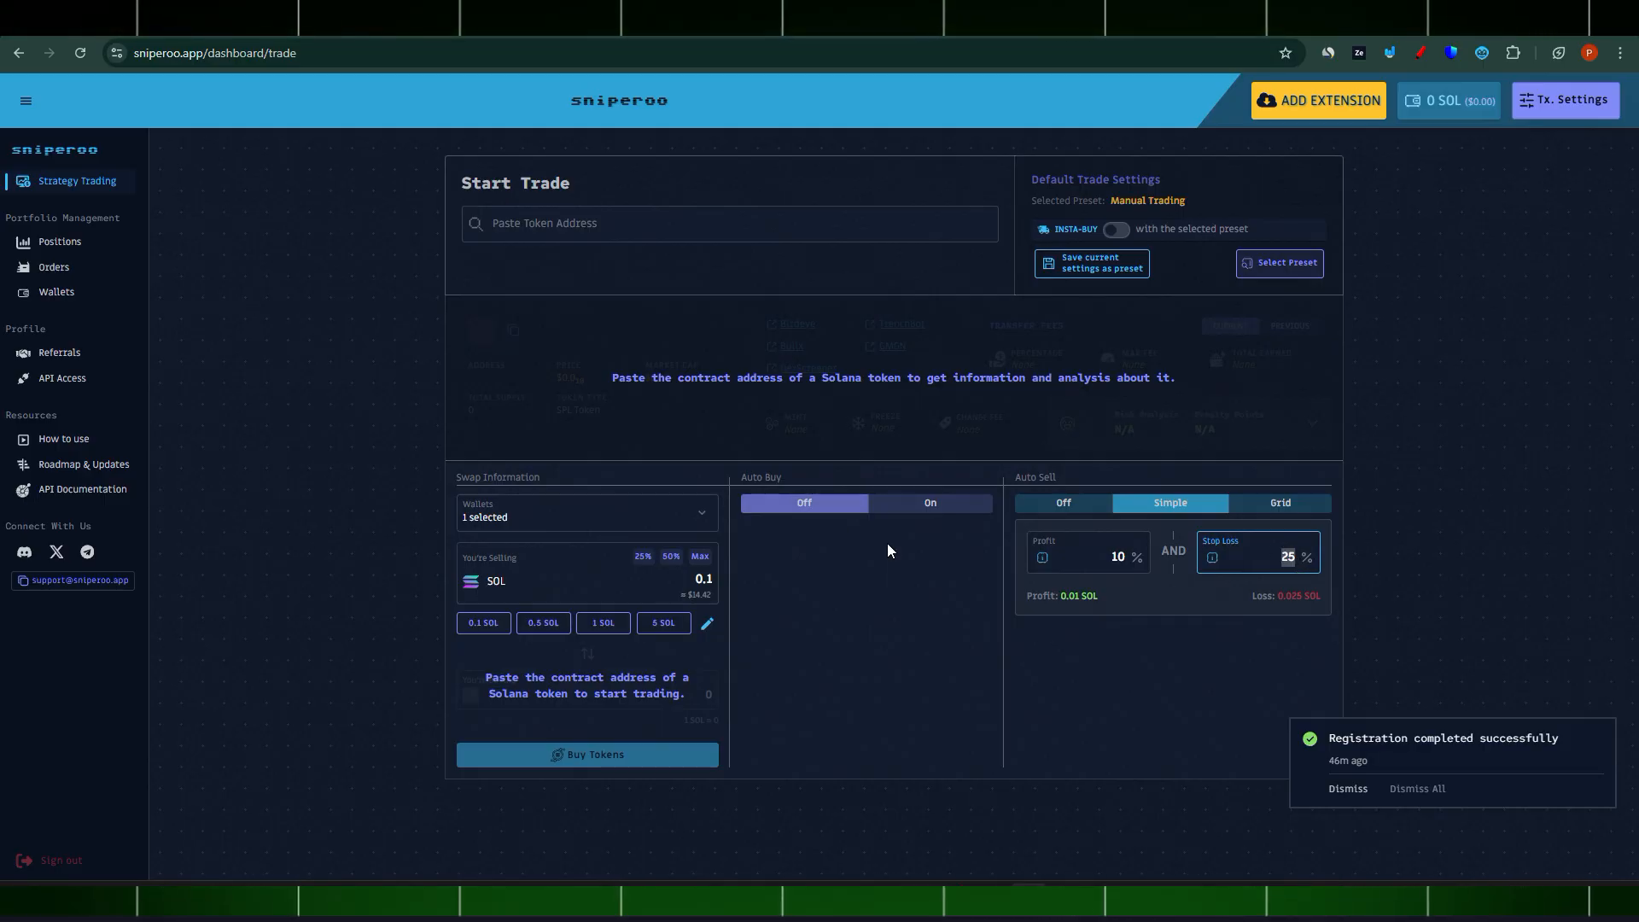
{"action": "left_click", "coordinate": [1289, 508]}
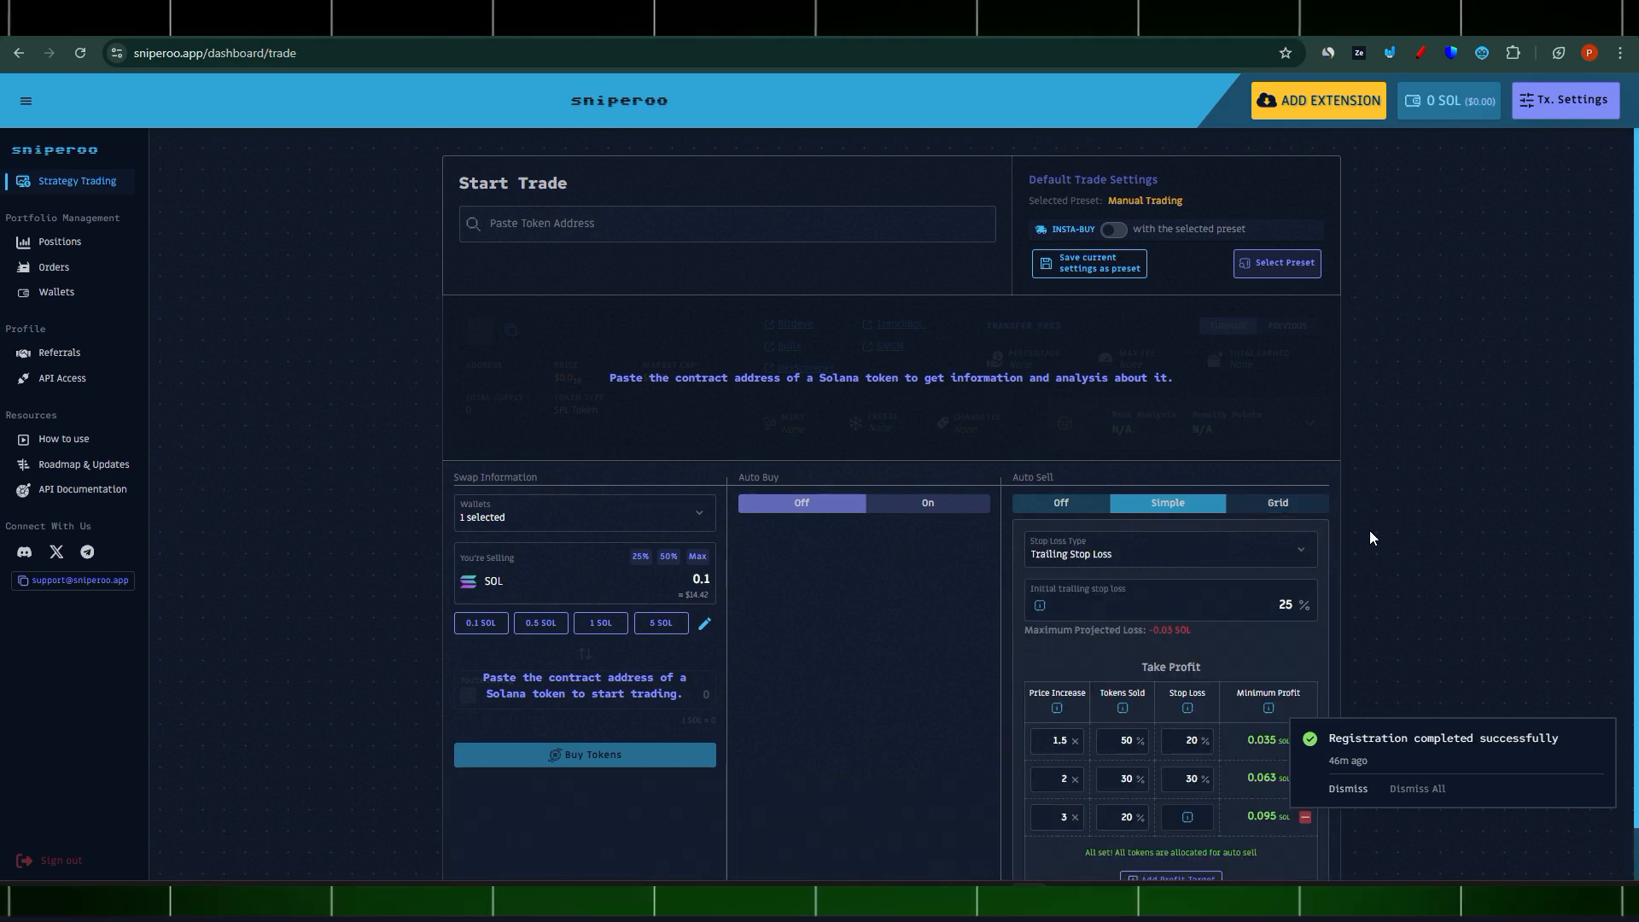
{"action": "scroll", "coordinate": [1386, 588], "scroll_direction": "down", "scroll_amount": 1}
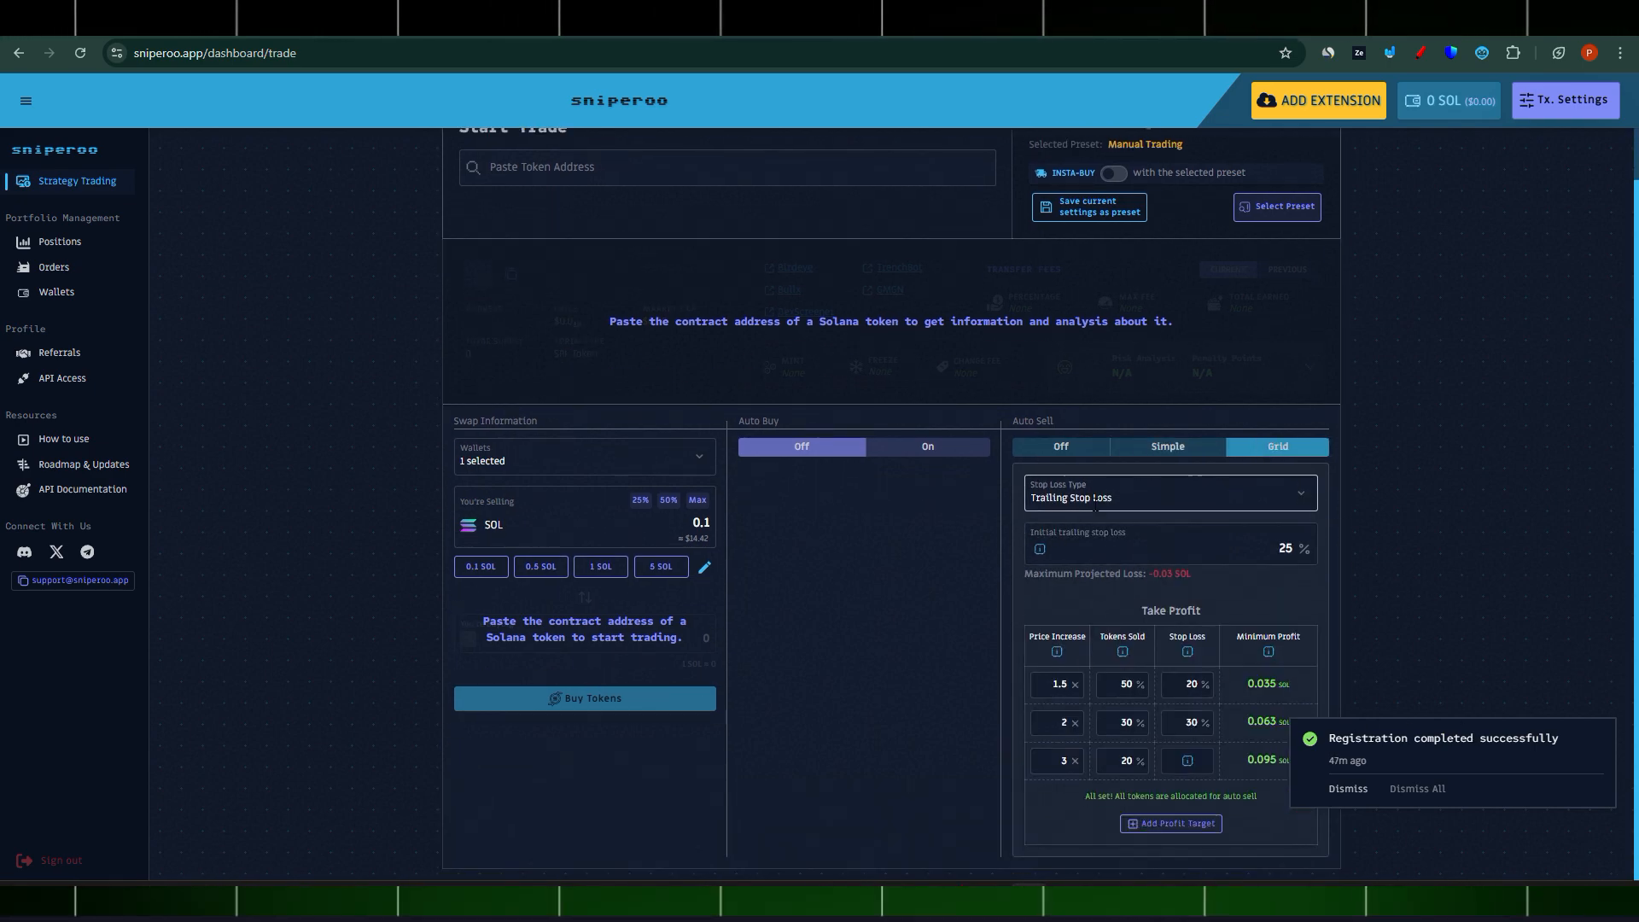
Check the available stop loss types for Grid Auto Sell, keeping Trailing Stop Loss, and dismiss the registration notification
{"action": "left_click", "coordinate": [1294, 501]}
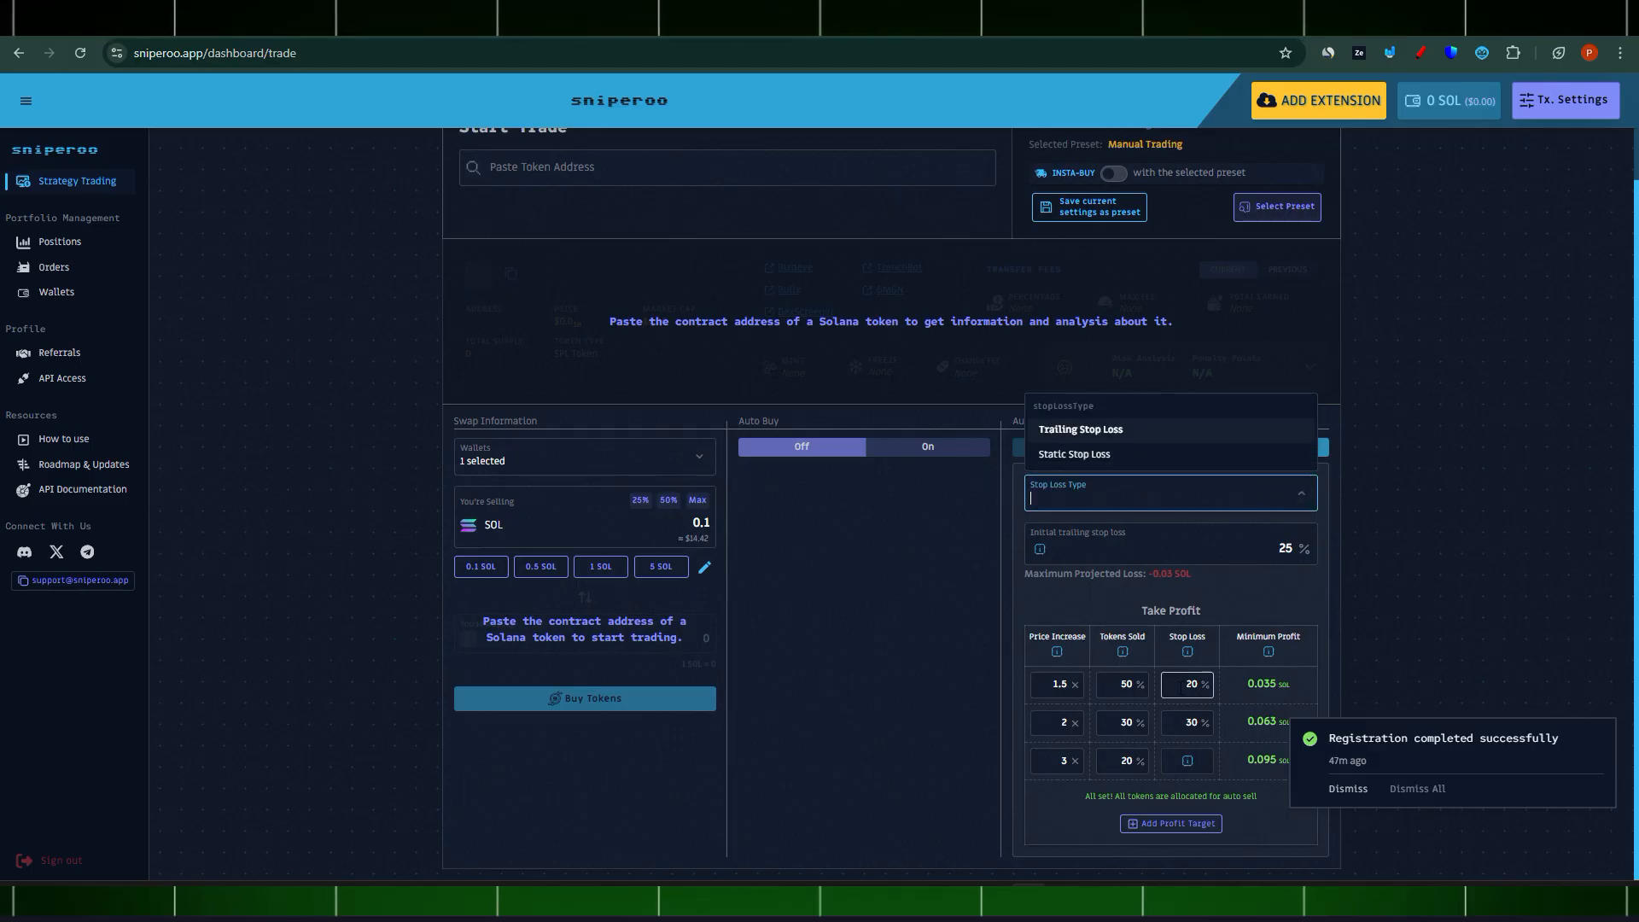
{"action": "left_click", "coordinate": [1342, 787]}
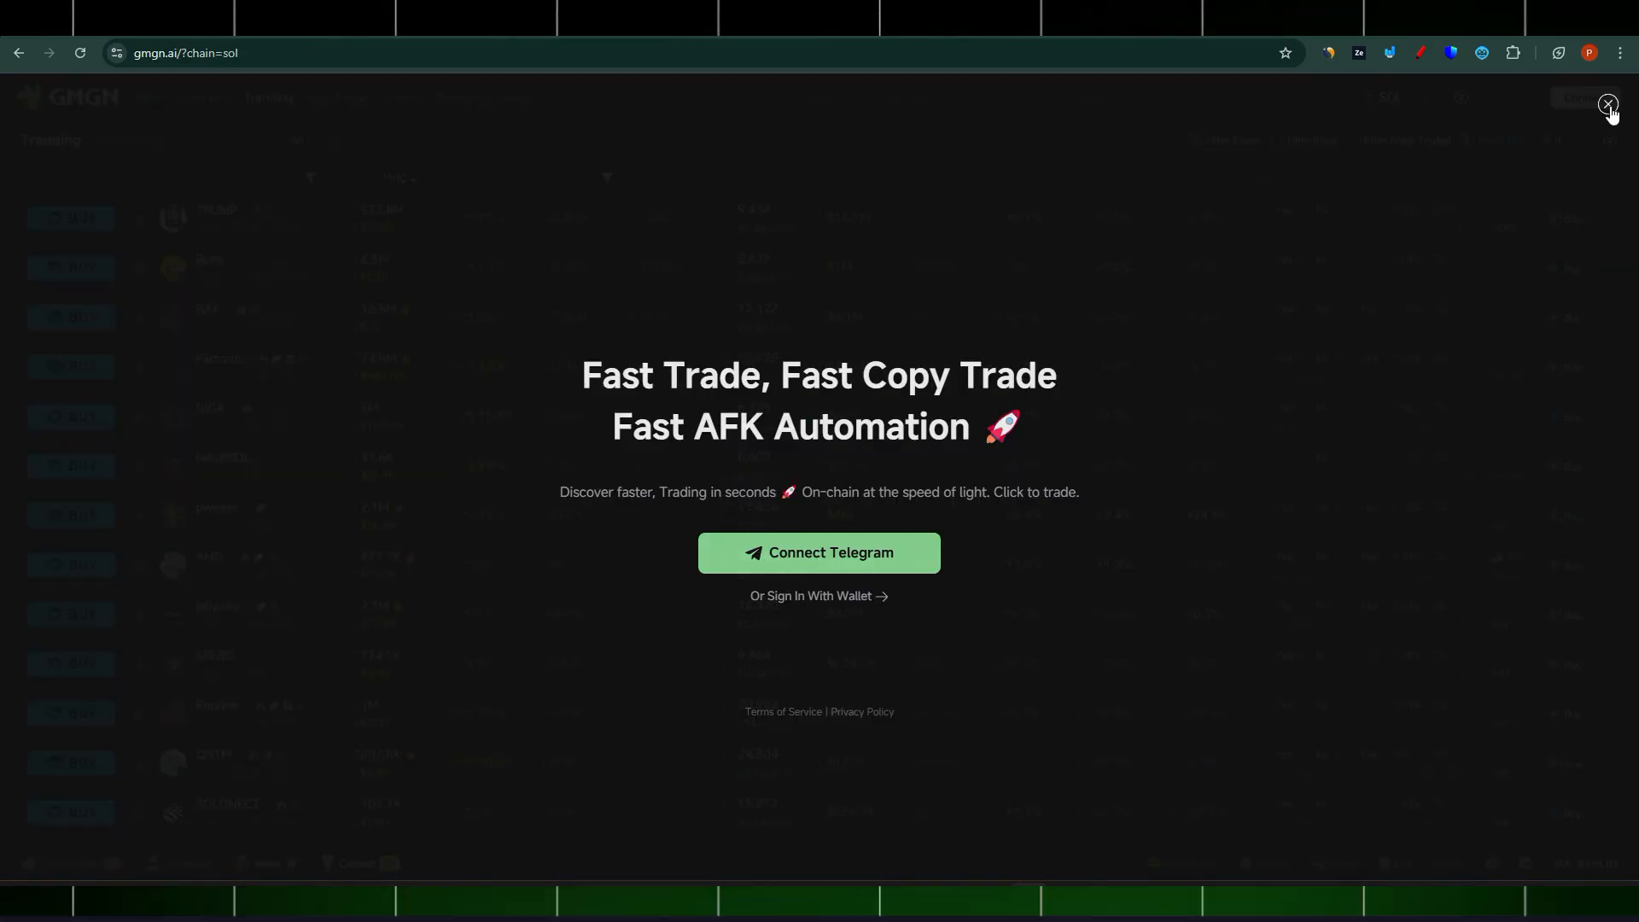
Close GMGN's sign-in overlay, open the Bonk token page, and move the Sniperoo trading widget below the price chart
{"action": "left_click", "coordinate": [1608, 104]}
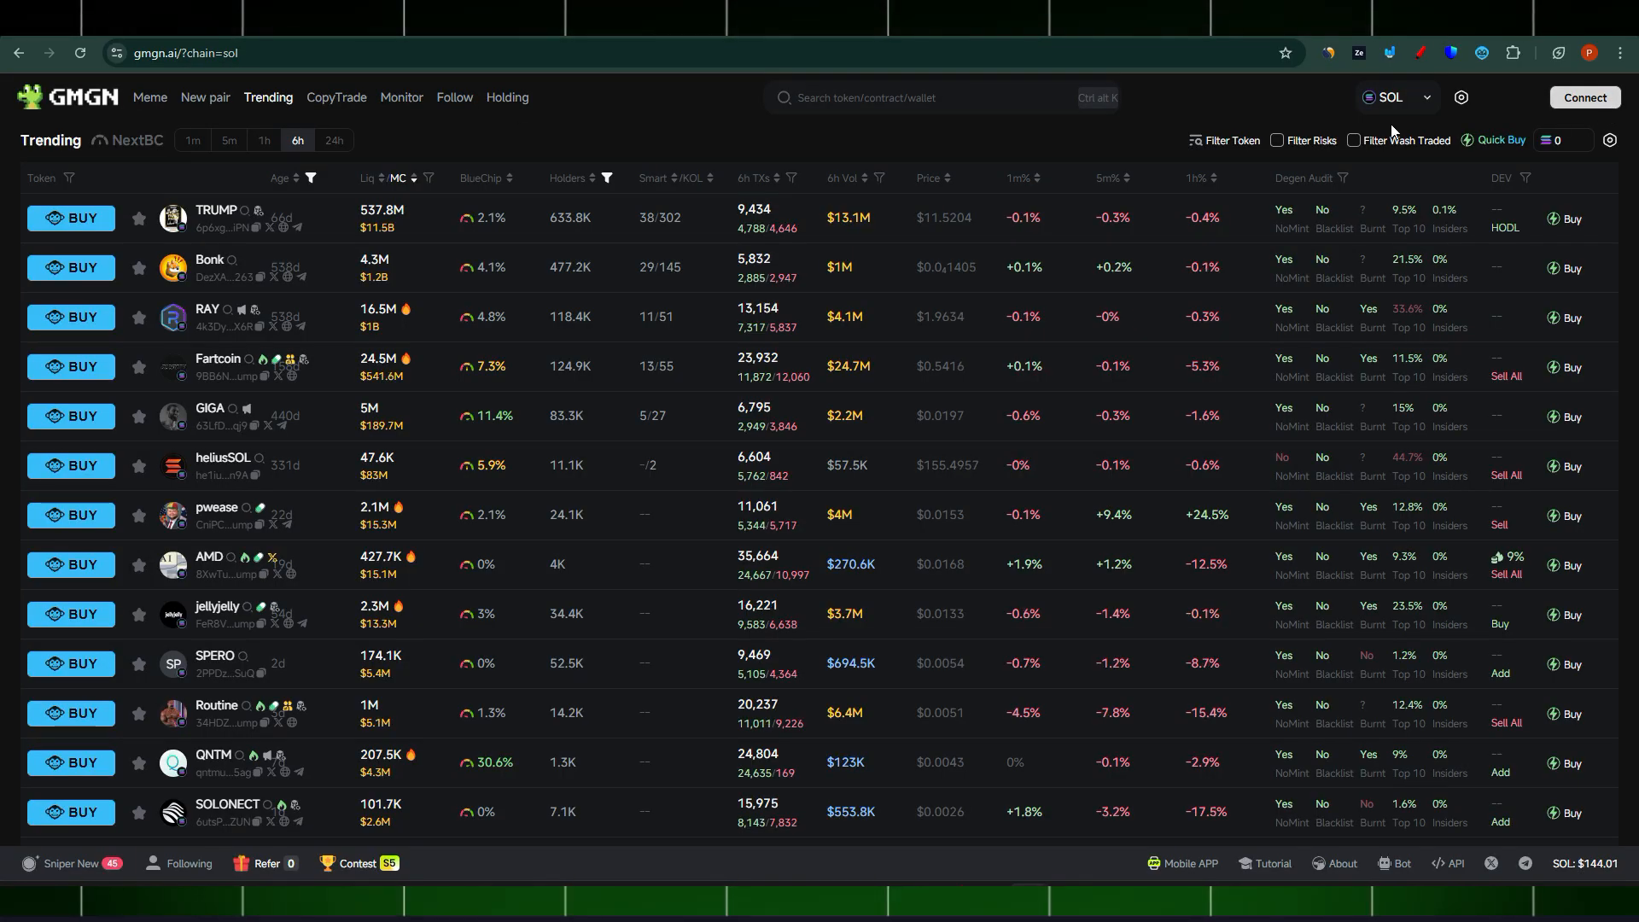
{"action": "left_click", "coordinate": [207, 269]}
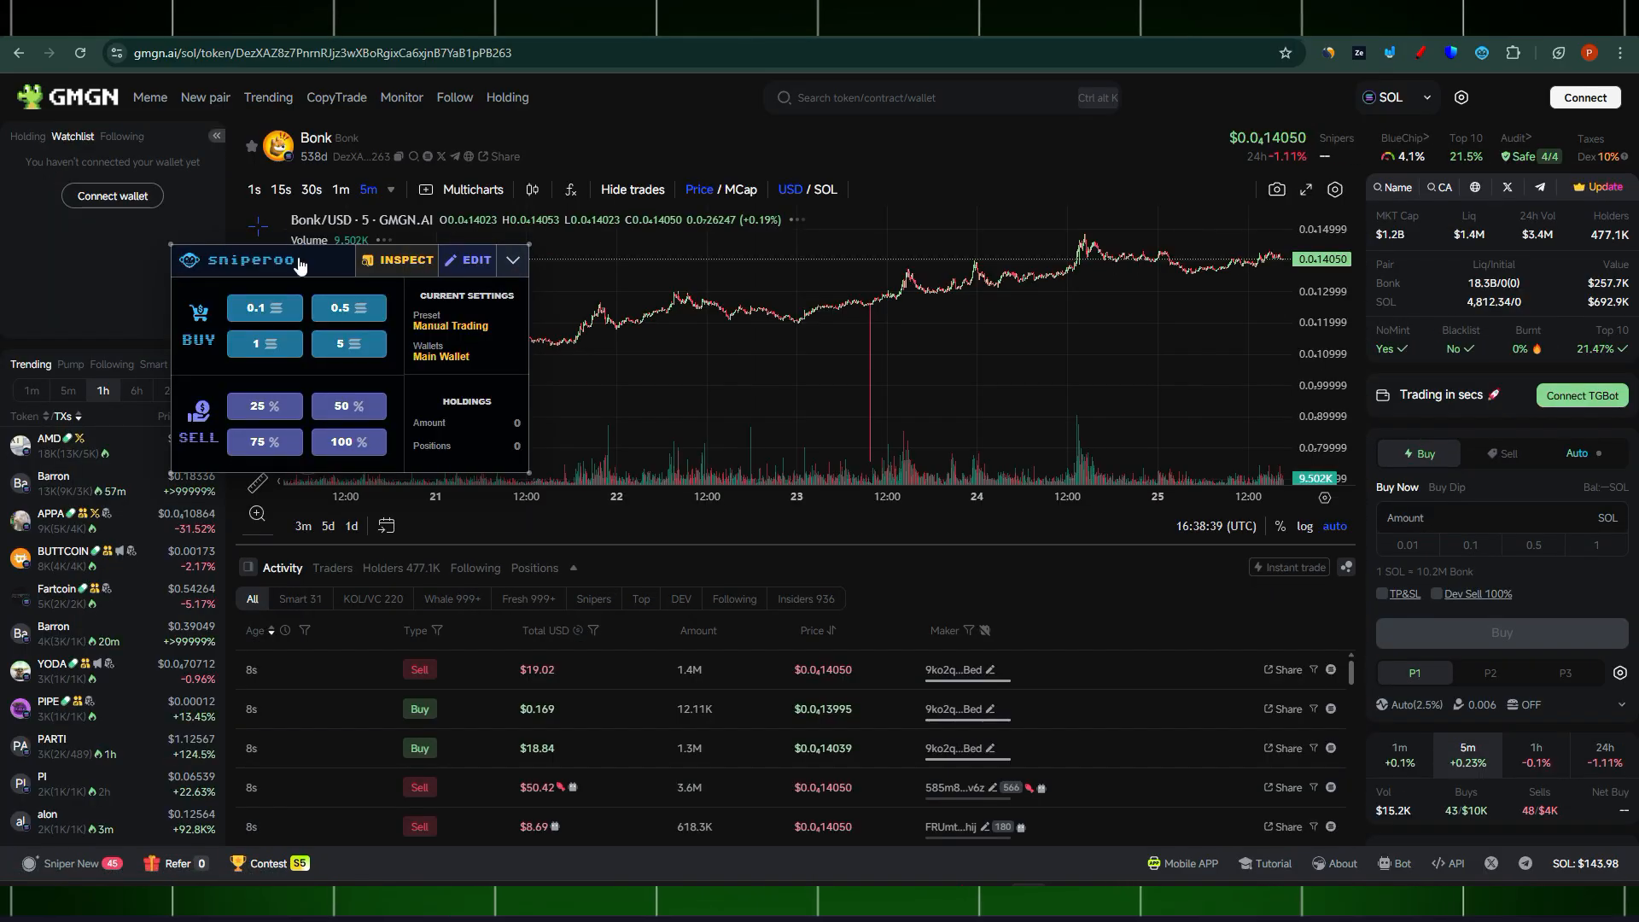
{"action": "left_click_drag", "start_coordinate": [324, 247], "coordinate": [594, 536]}
{"action": "scroll", "coordinate": [649, 364], "scroll_direction": "up", "scroll_amount": 3}
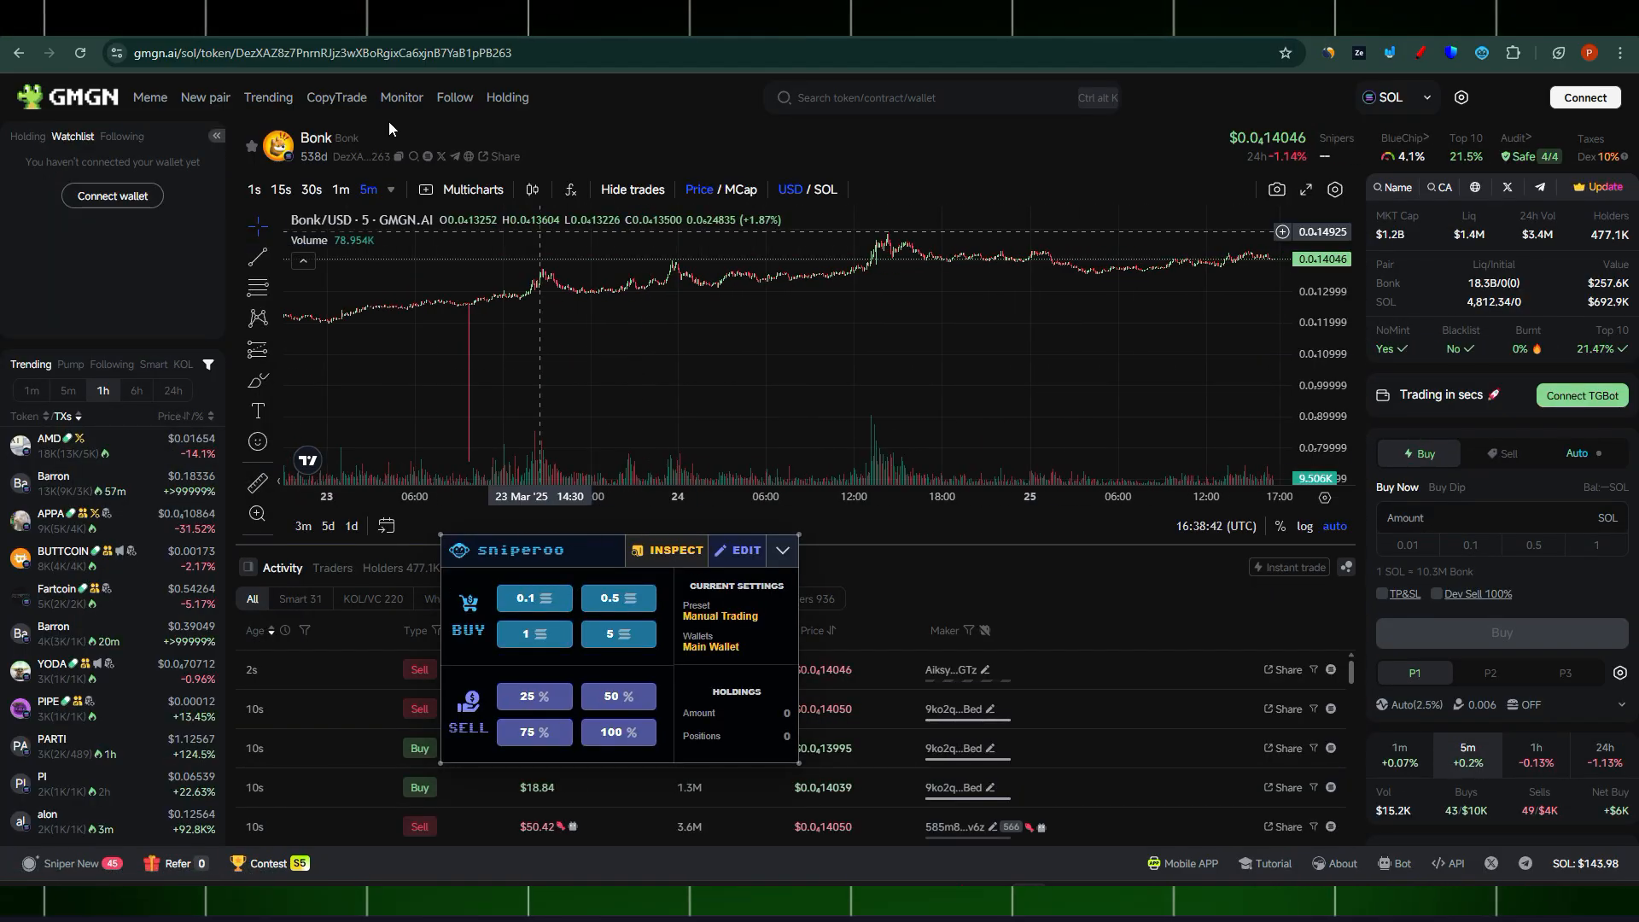
Set the Bonk price chart to the 1-minute interval and close the sign-in overlay
{"action": "left_click", "coordinate": [340, 189]}
{"action": "scroll", "coordinate": [726, 364], "scroll_direction": "up", "scroll_amount": 3}
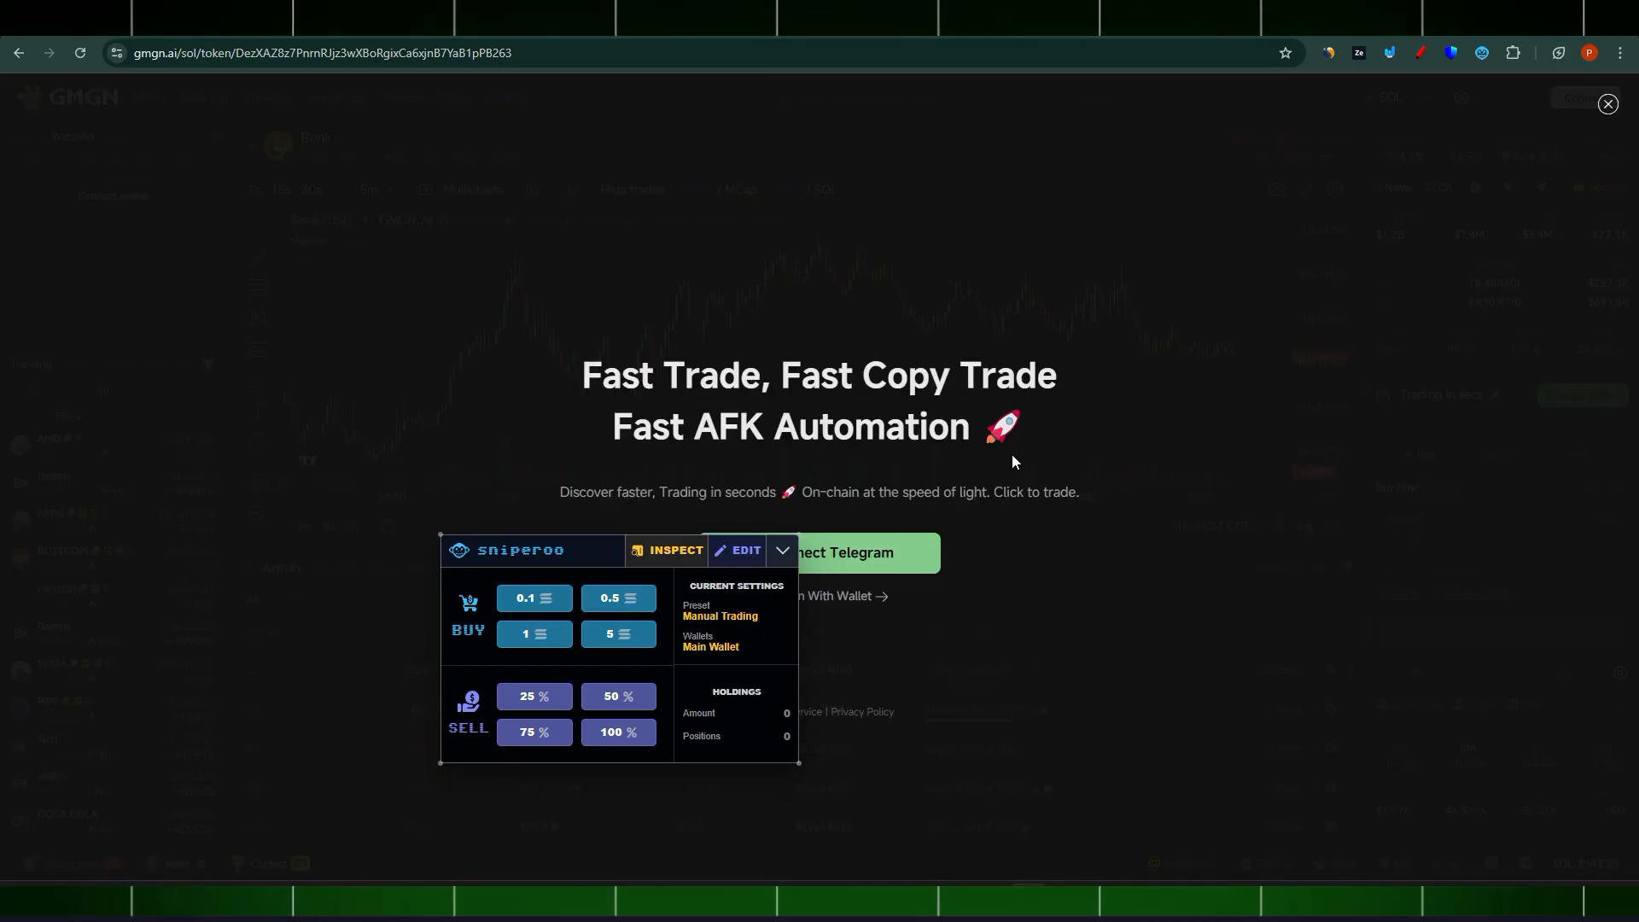
{"action": "left_click", "coordinate": [1608, 103]}
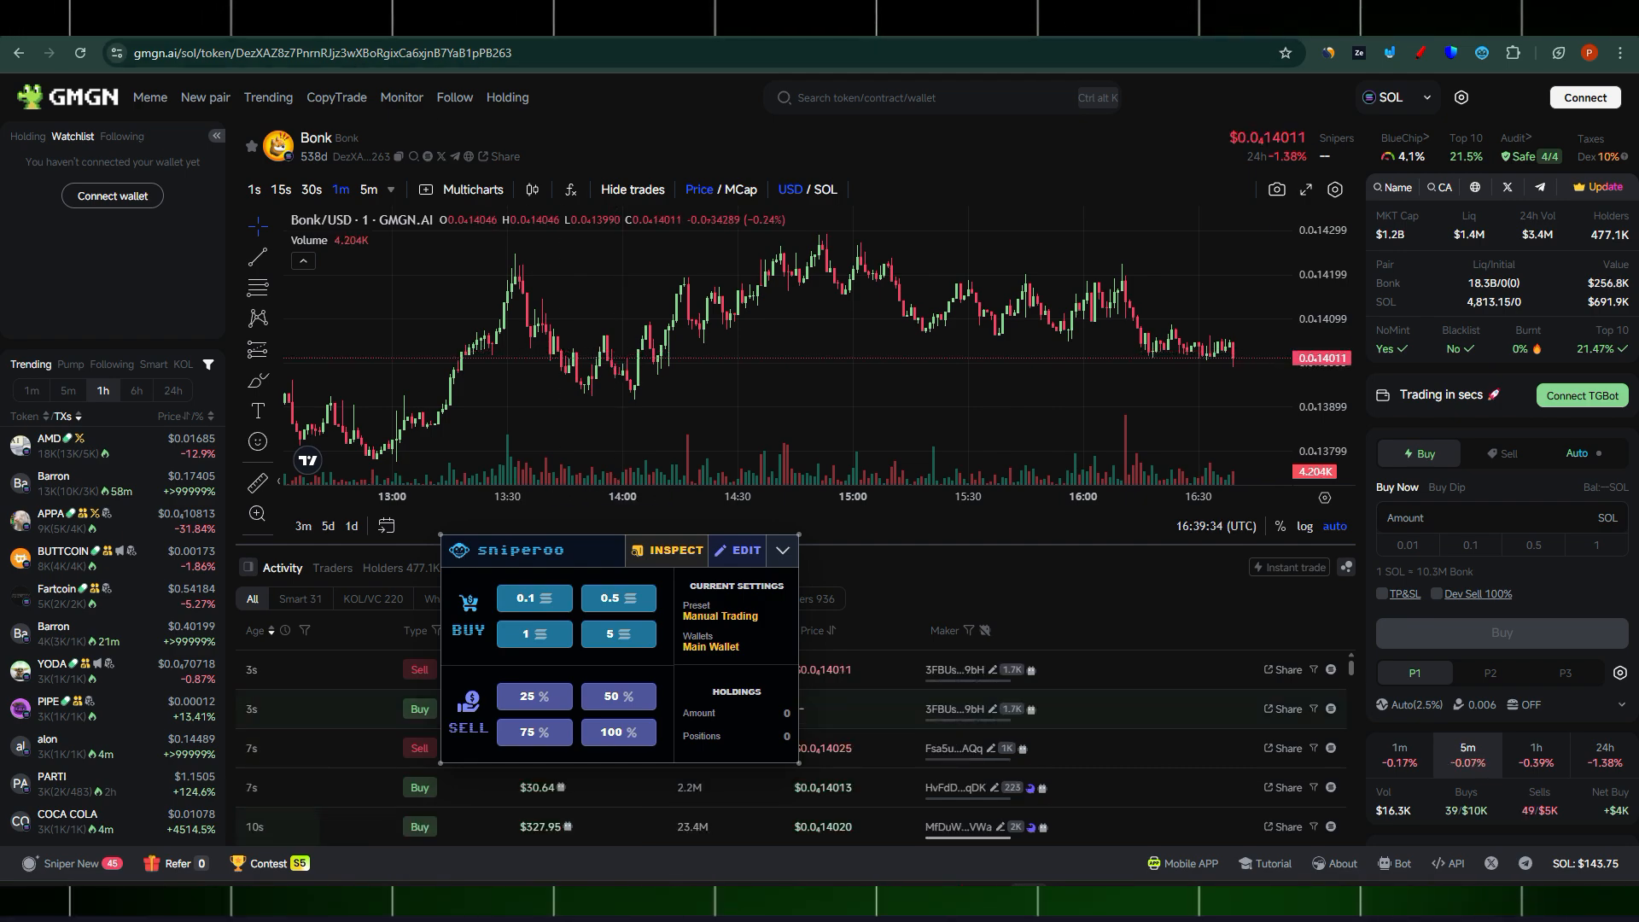
Return to Sniperoo's Strategy Trading page and review the Grid take-profit rows, keeping the first row's stop loss at 20%
{"action": "mouse_move", "coordinate": [320, 18]}
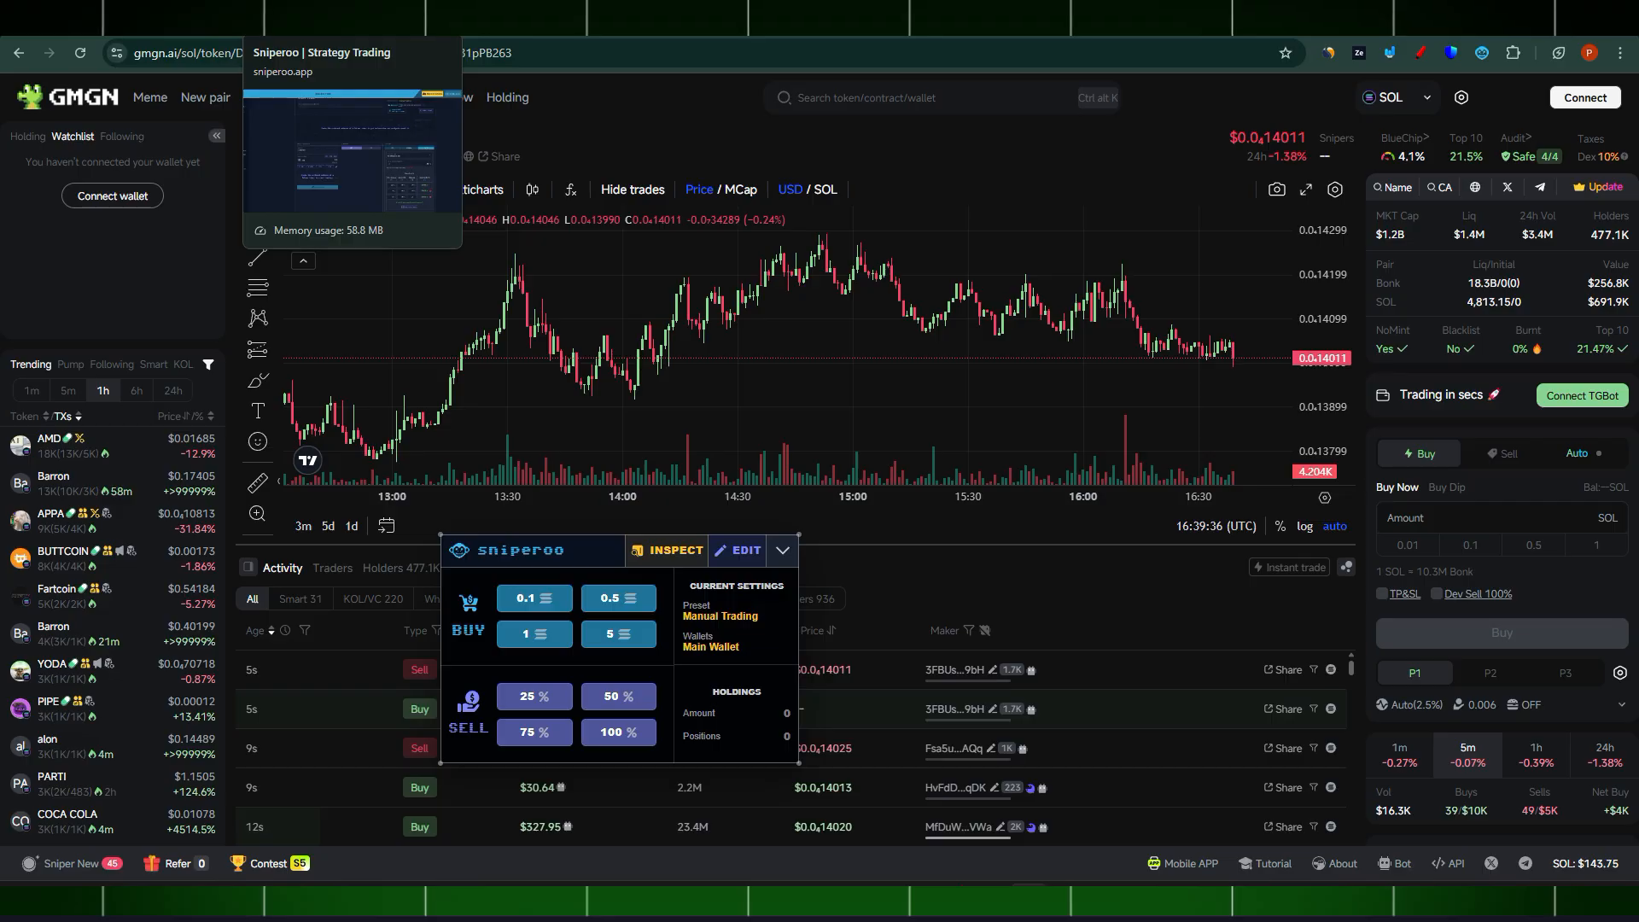
{"action": "left_click", "coordinate": [320, 19]}
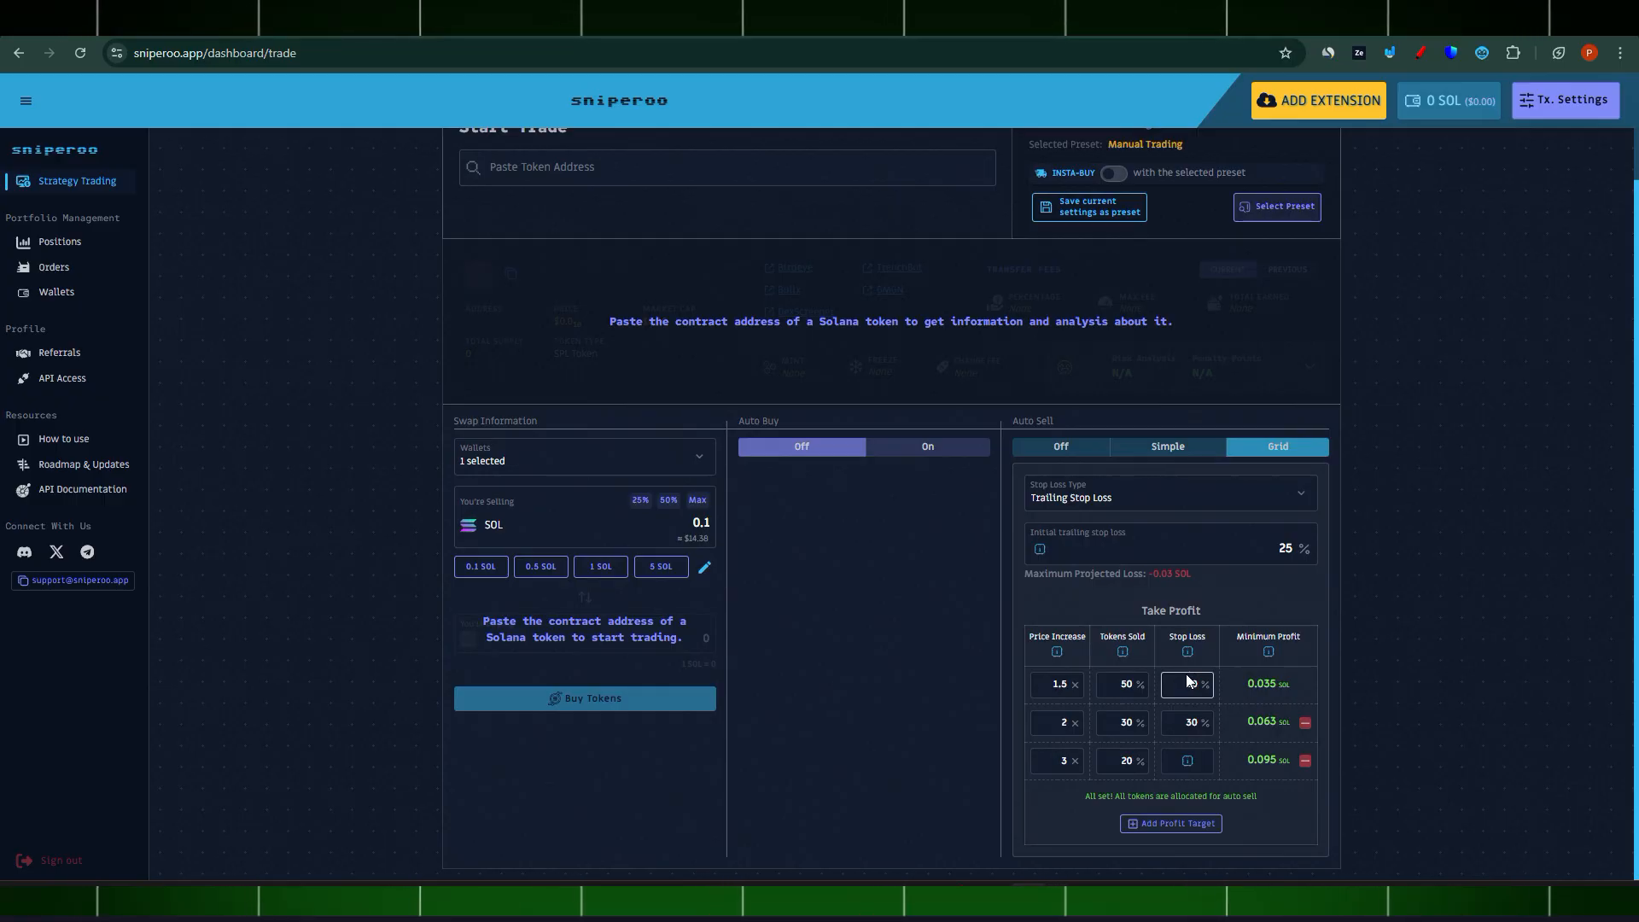
{"action": "type", "text": "20"}
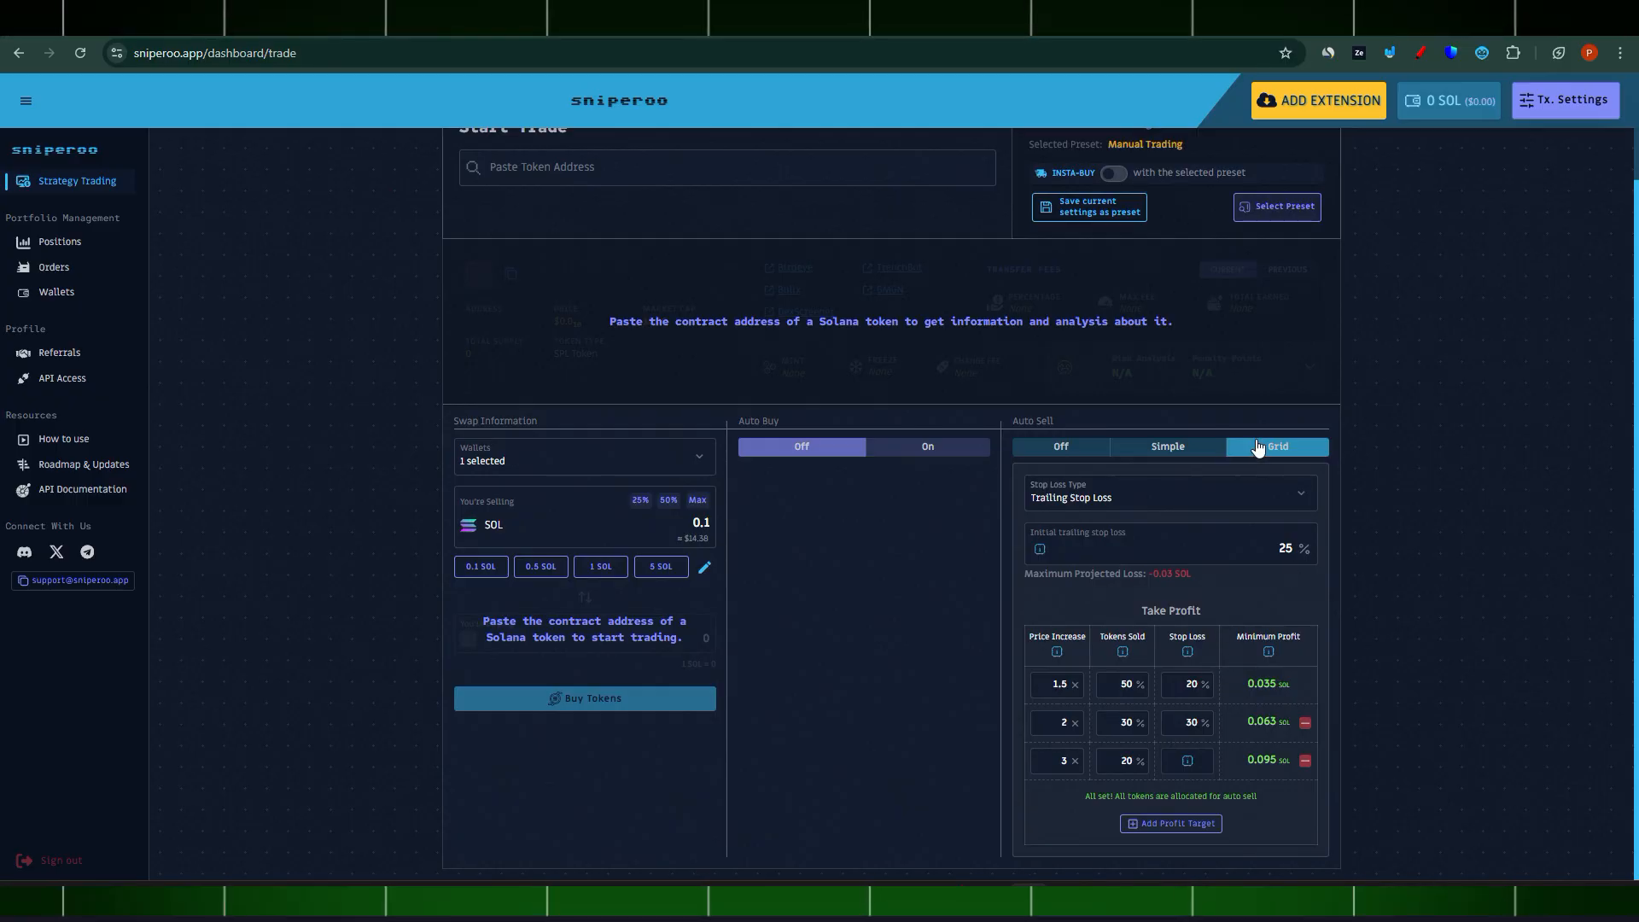
{"action": "scroll", "coordinate": [1314, 432], "scroll_direction": "up", "scroll_amount": 1}
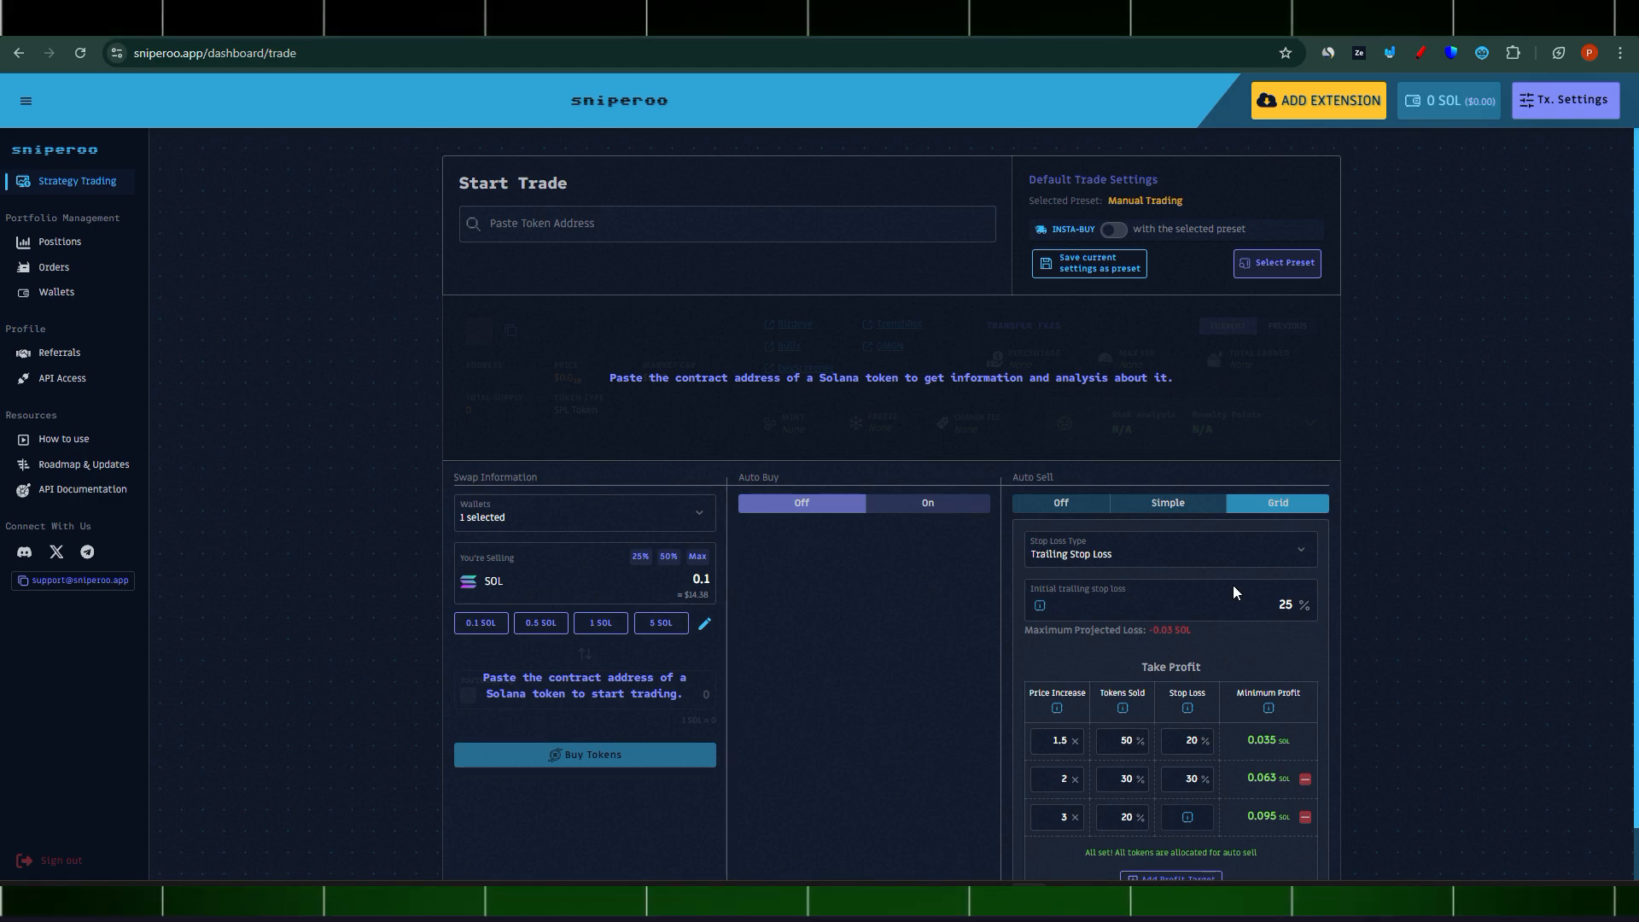
{"action": "left_click", "coordinate": [1170, 735]}
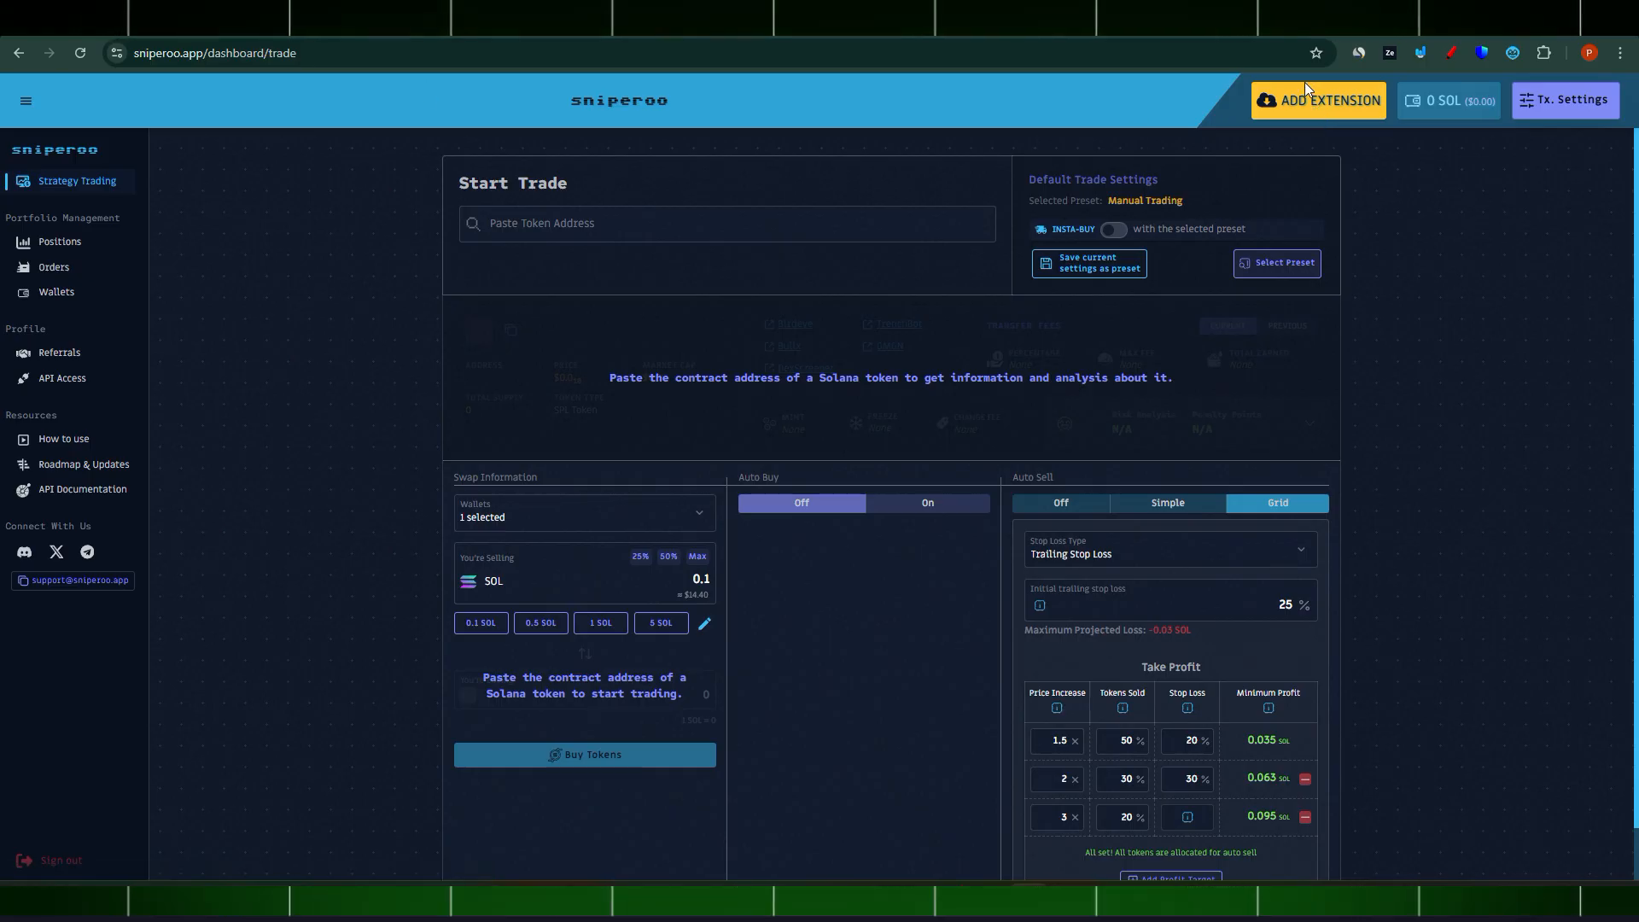
View the Sniperoo extension's Chrome Web Store page, and on SolSqueezer's X profile dock the extension as a side panel
{"action": "left_click", "coordinate": [1317, 110]}
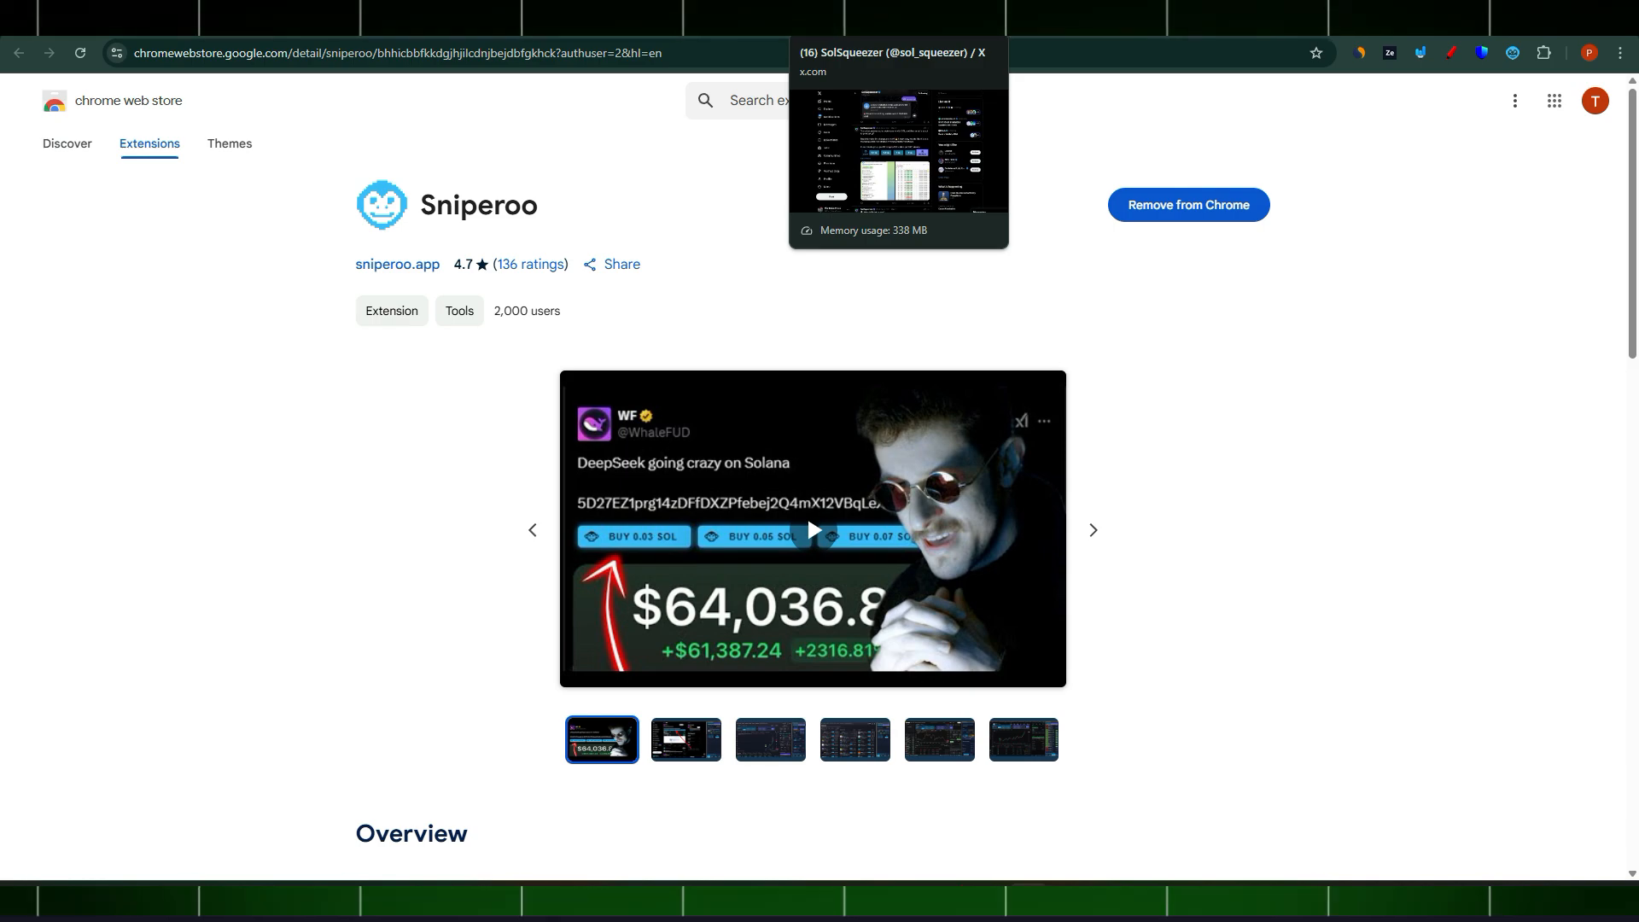
{"action": "left_click", "coordinate": [896, 17]}
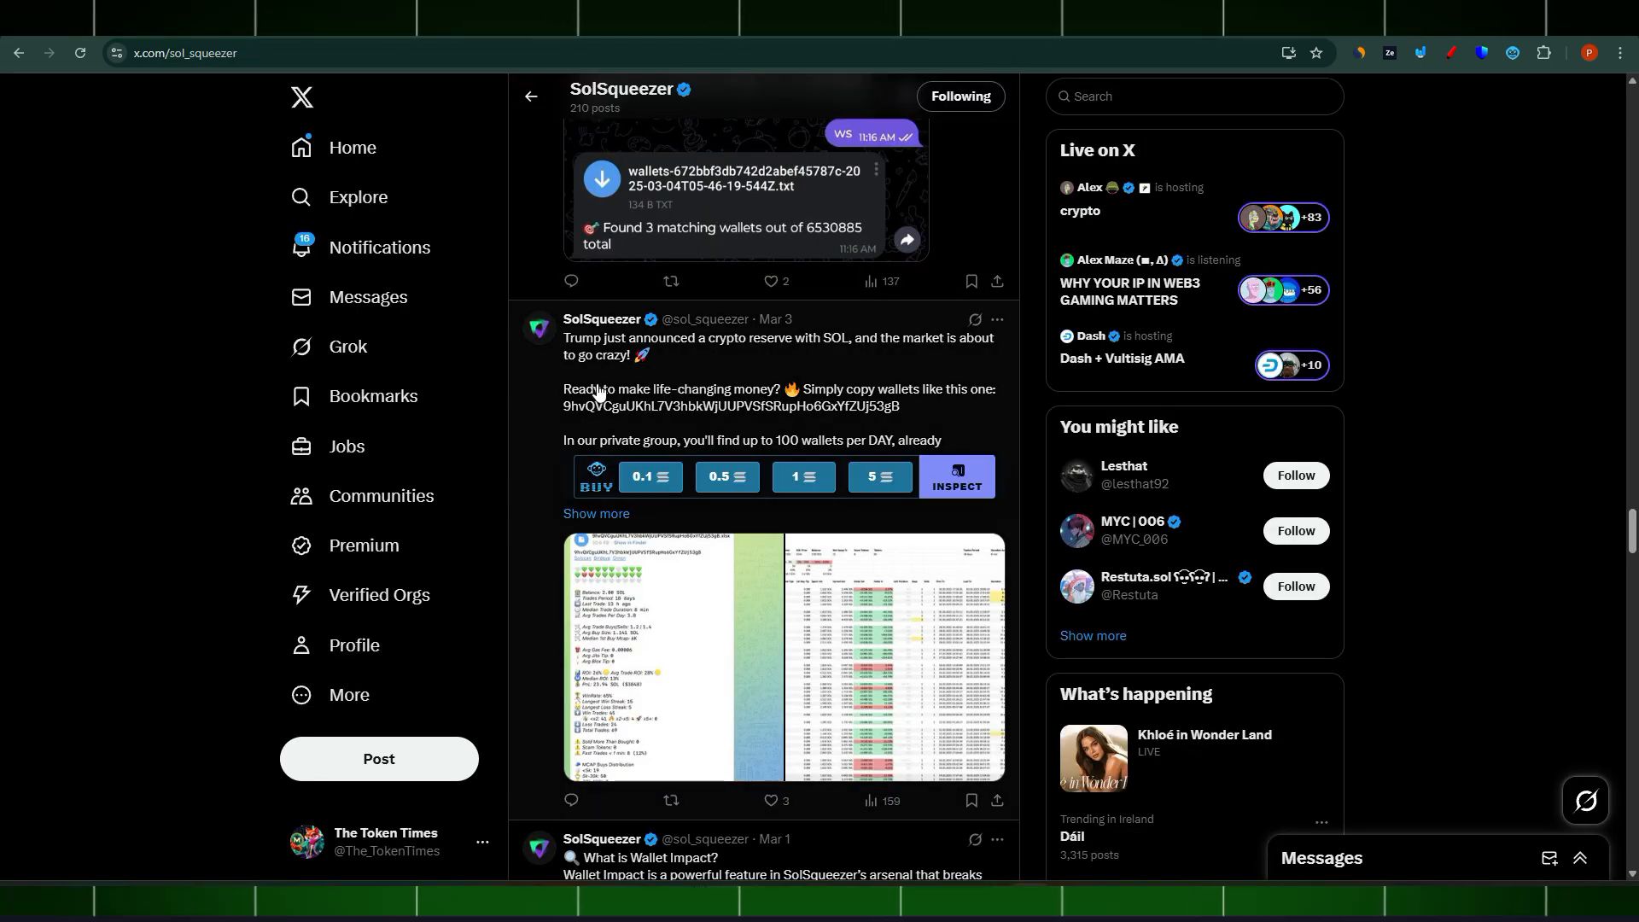
{"action": "left_click", "coordinate": [1512, 53]}
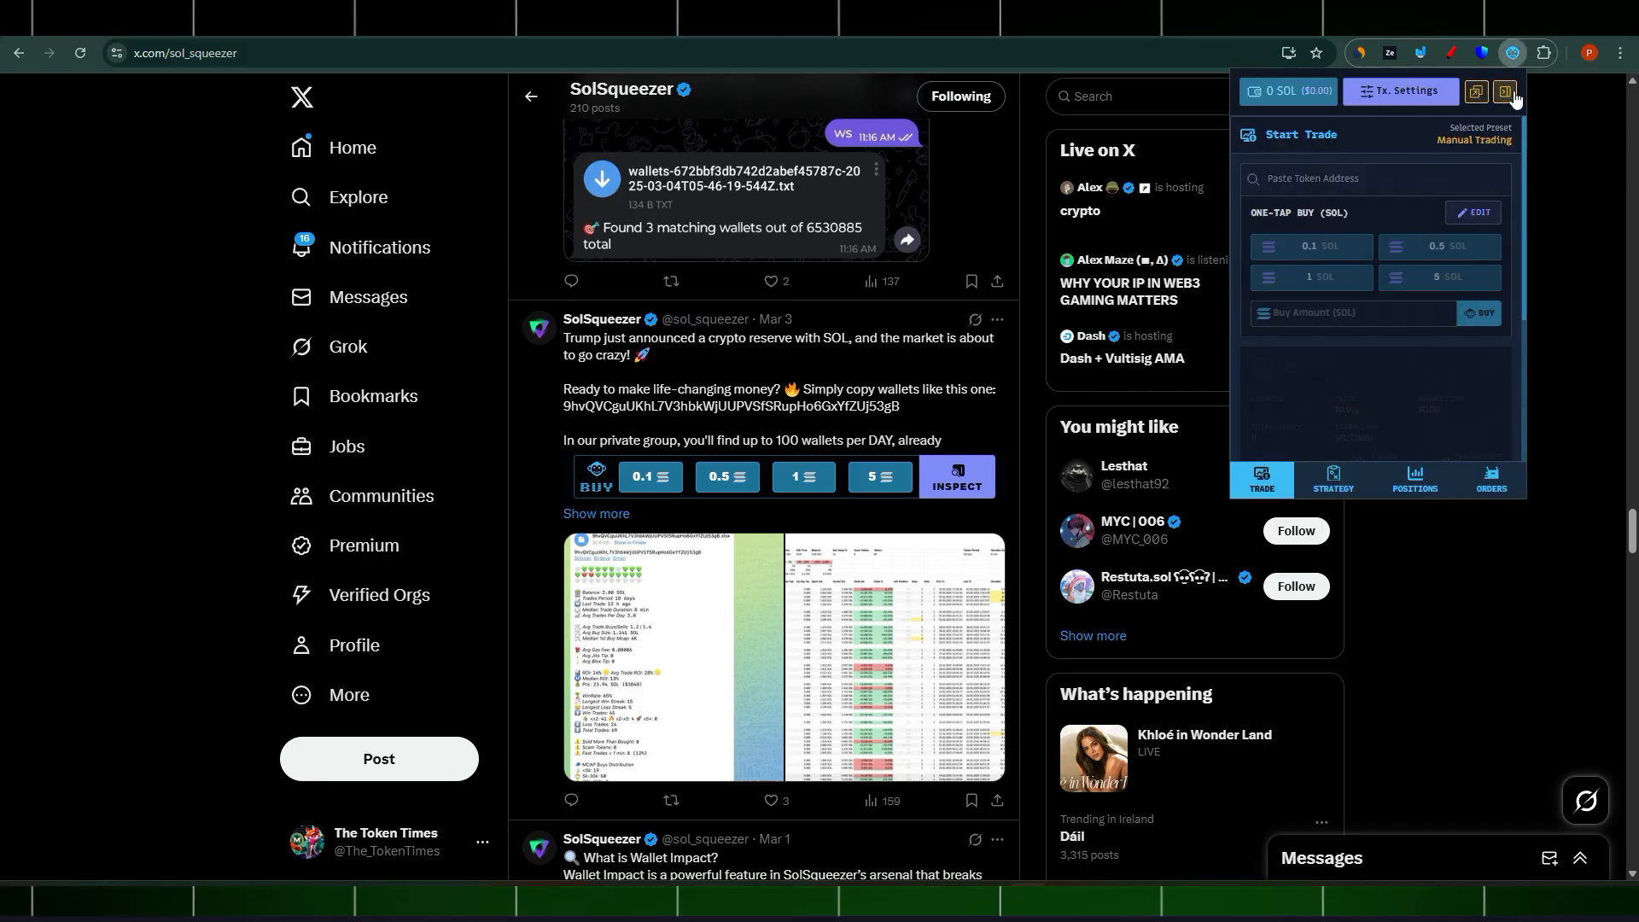
{"action": "left_click", "coordinate": [1505, 91]}
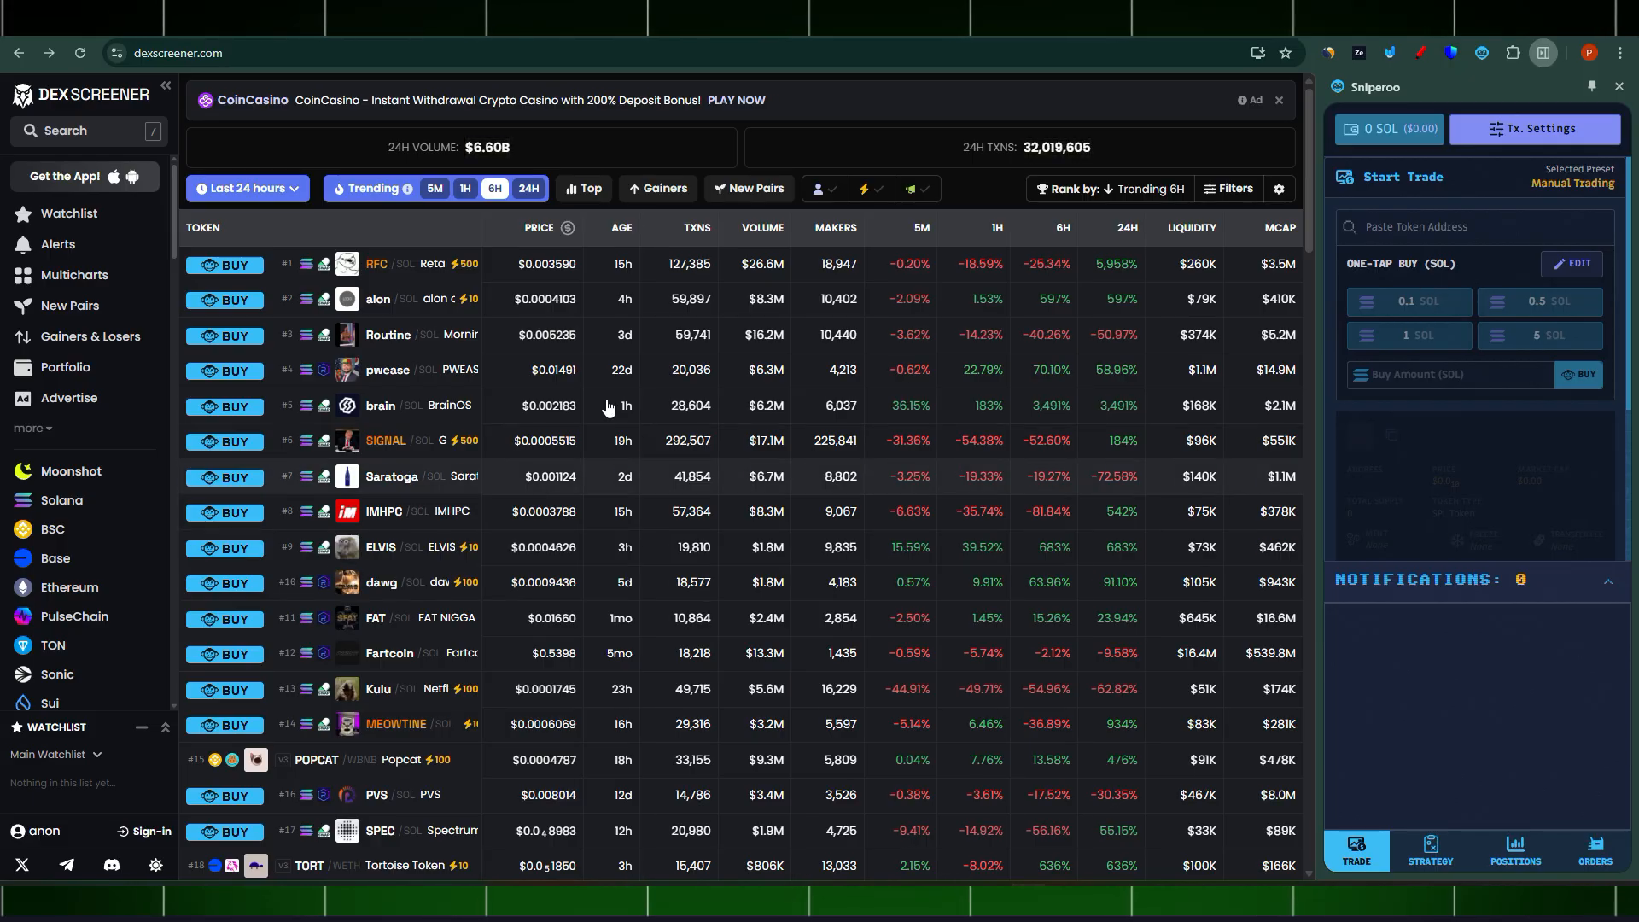
Switch from DEX Screener to SolSqueezer's X profile and inspect the wallet address from the Mar 3 post with Sniperoo
{"action": "key", "text": "ctrl+Tab"}
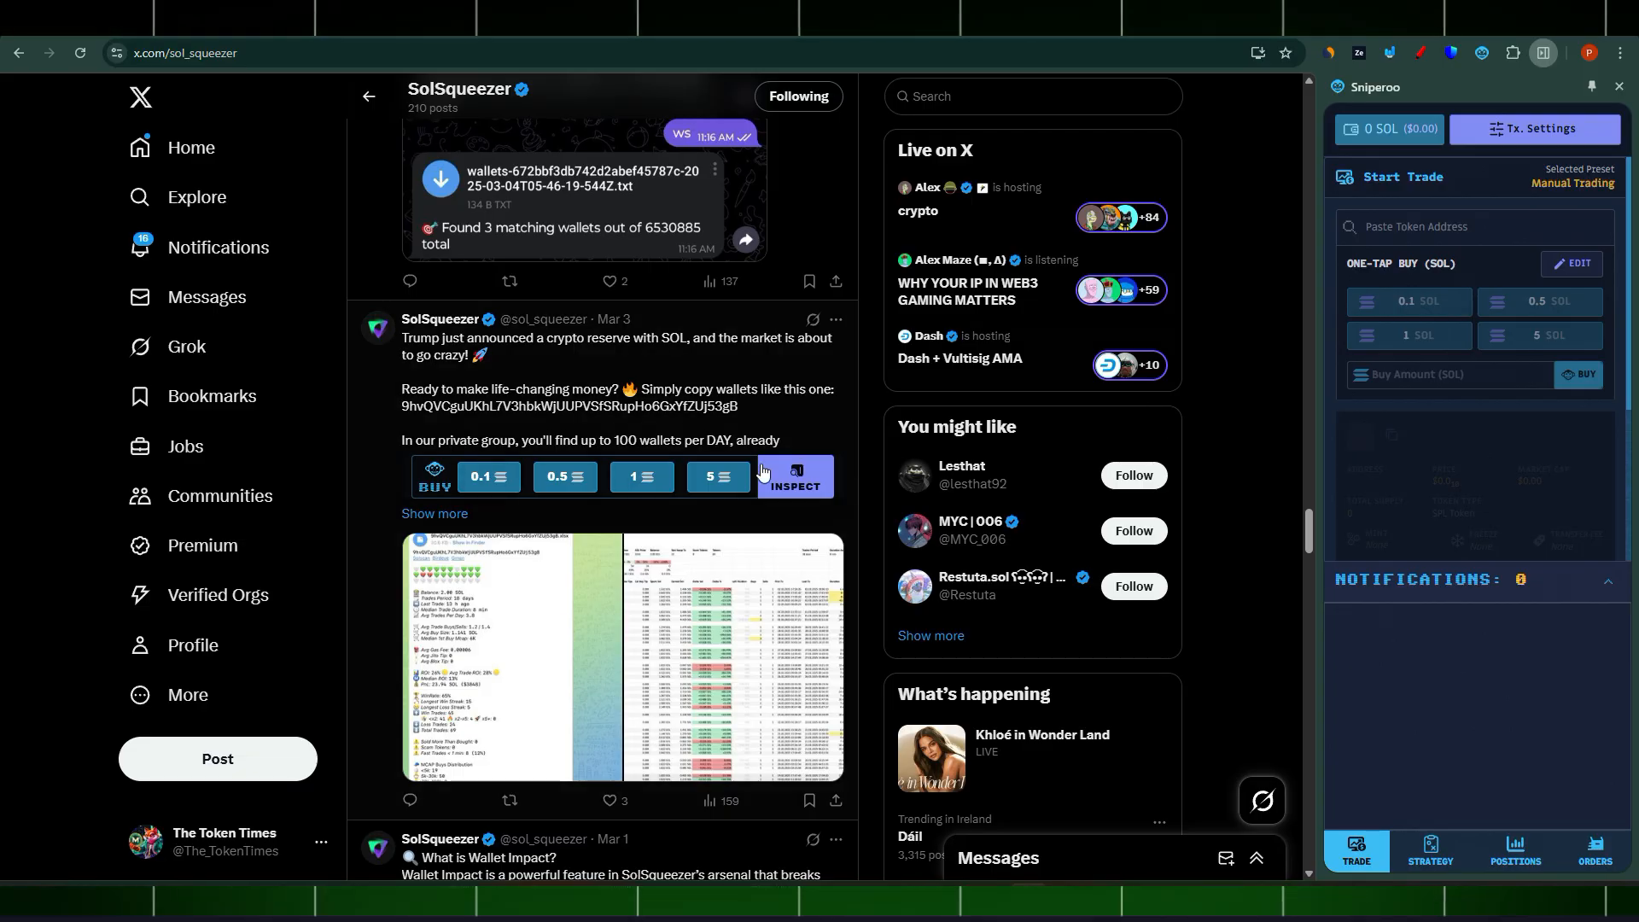
{"action": "left_click", "coordinate": [785, 483]}
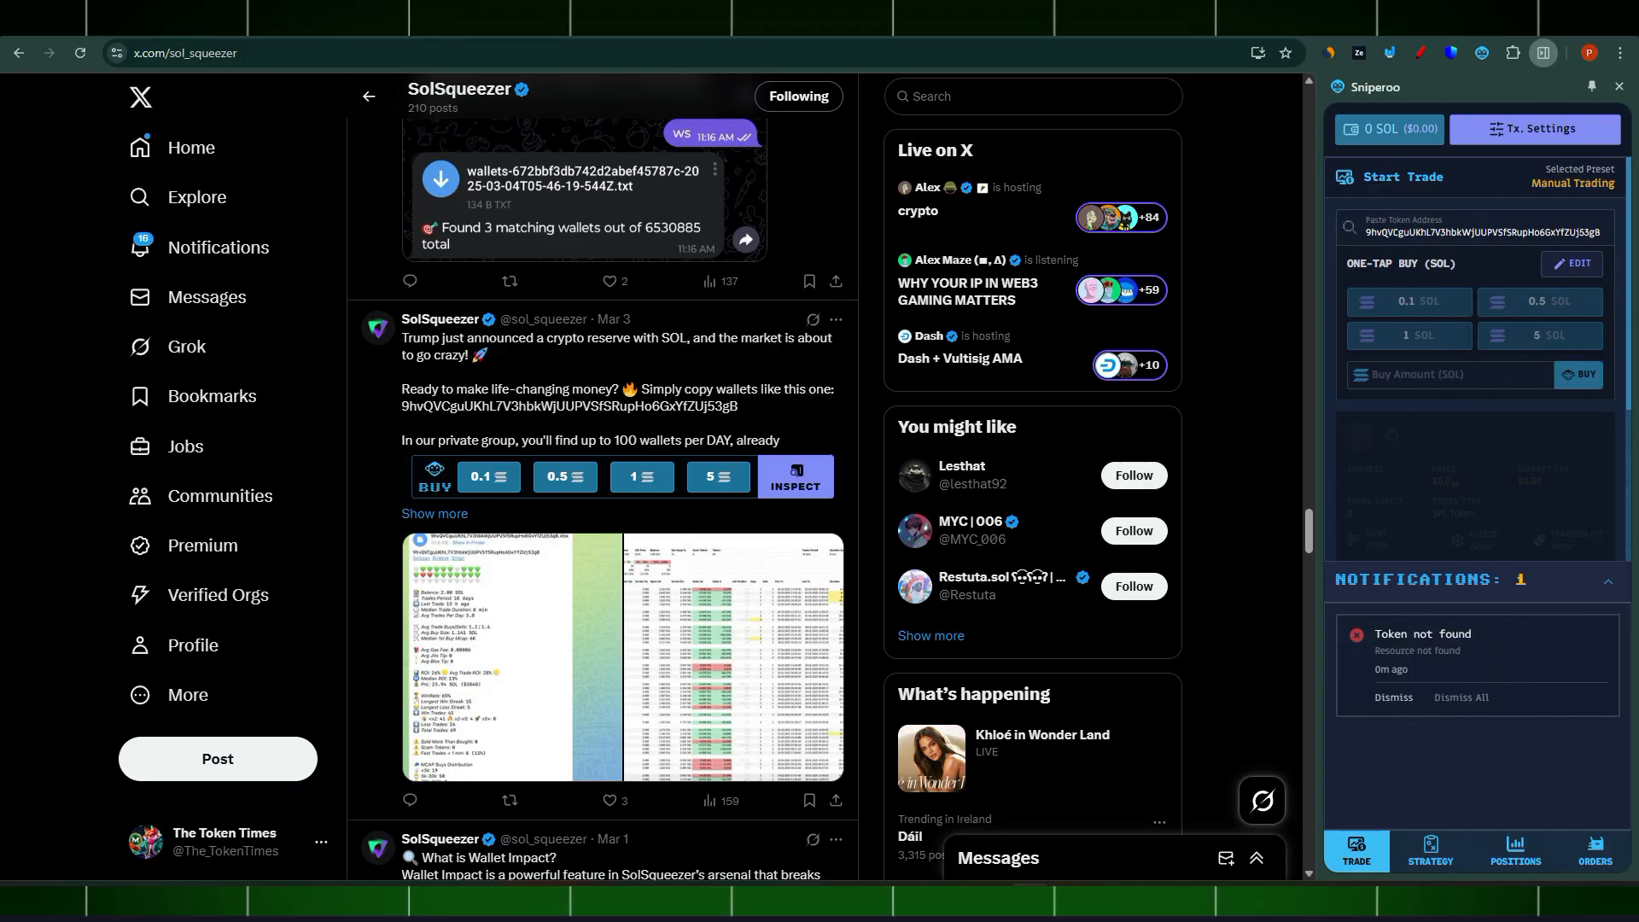
View Sniperoo's buy buttons in the token lists on GMGN, DEX Screener and BullX
{"action": "left_click", "coordinate": [961, 39]}
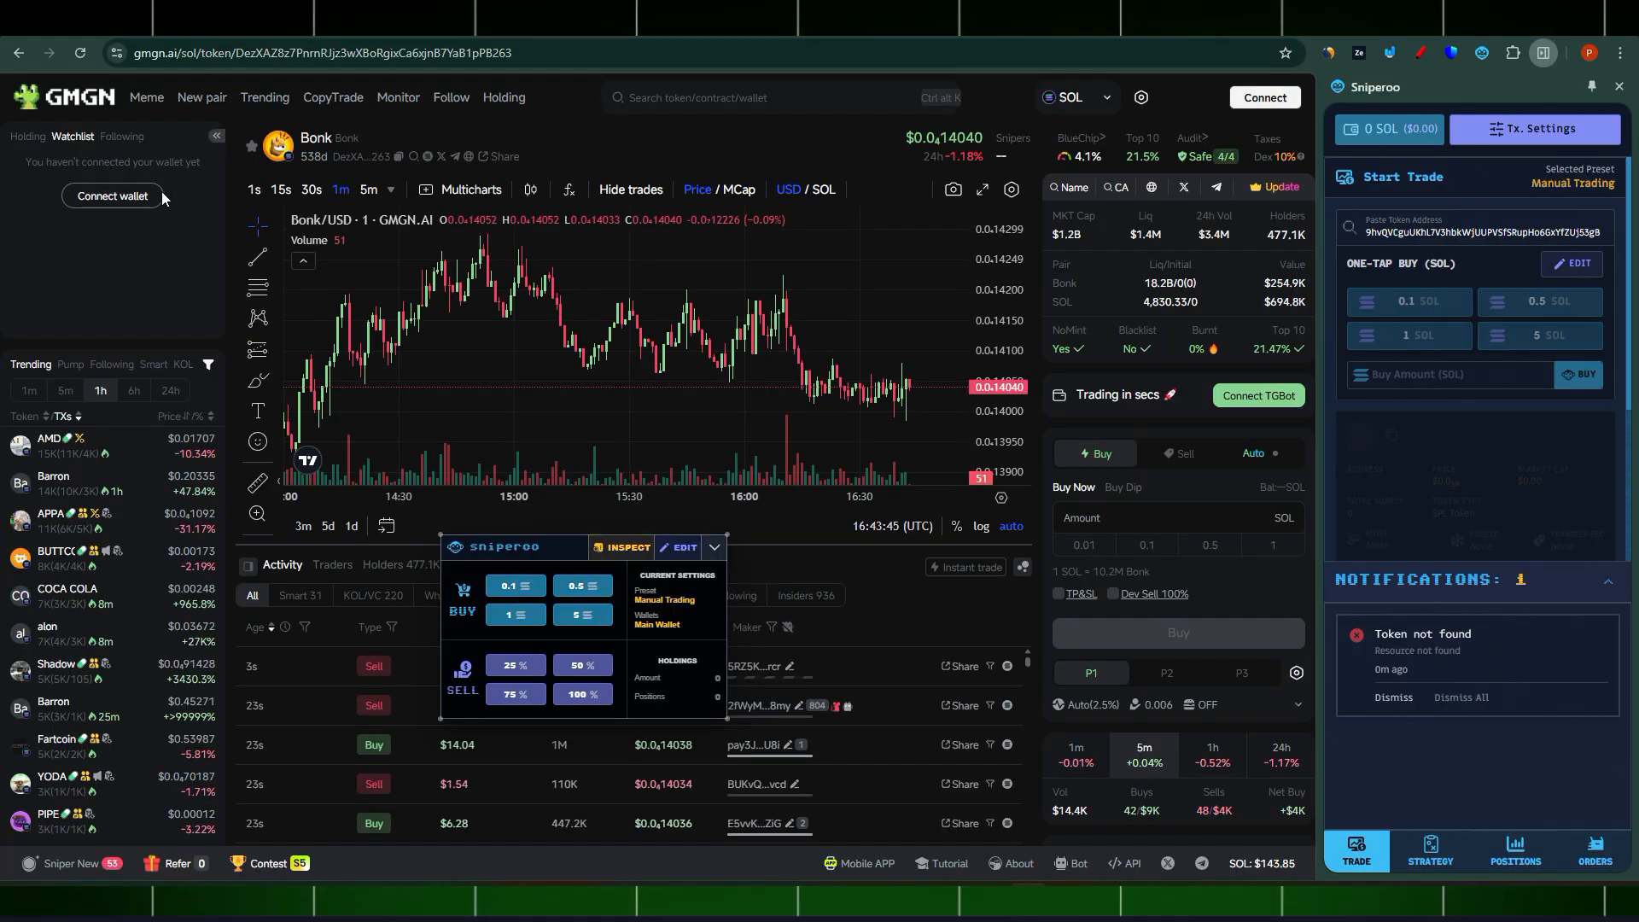
{"action": "left_click", "coordinate": [26, 96]}
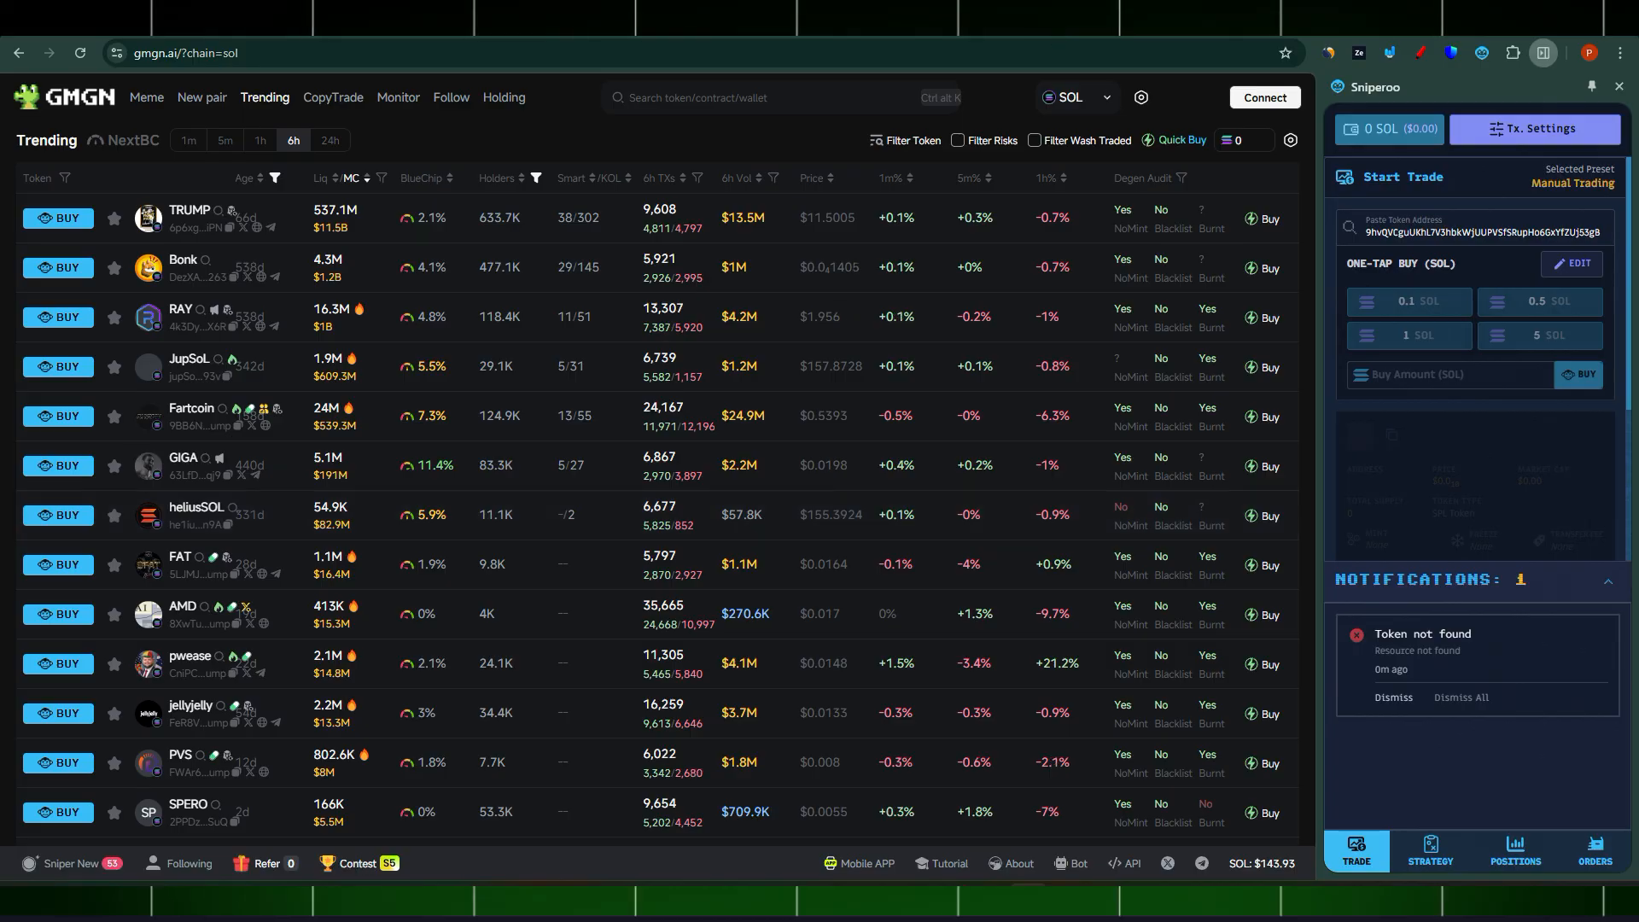
{"action": "left_click", "coordinate": [1047, 17]}
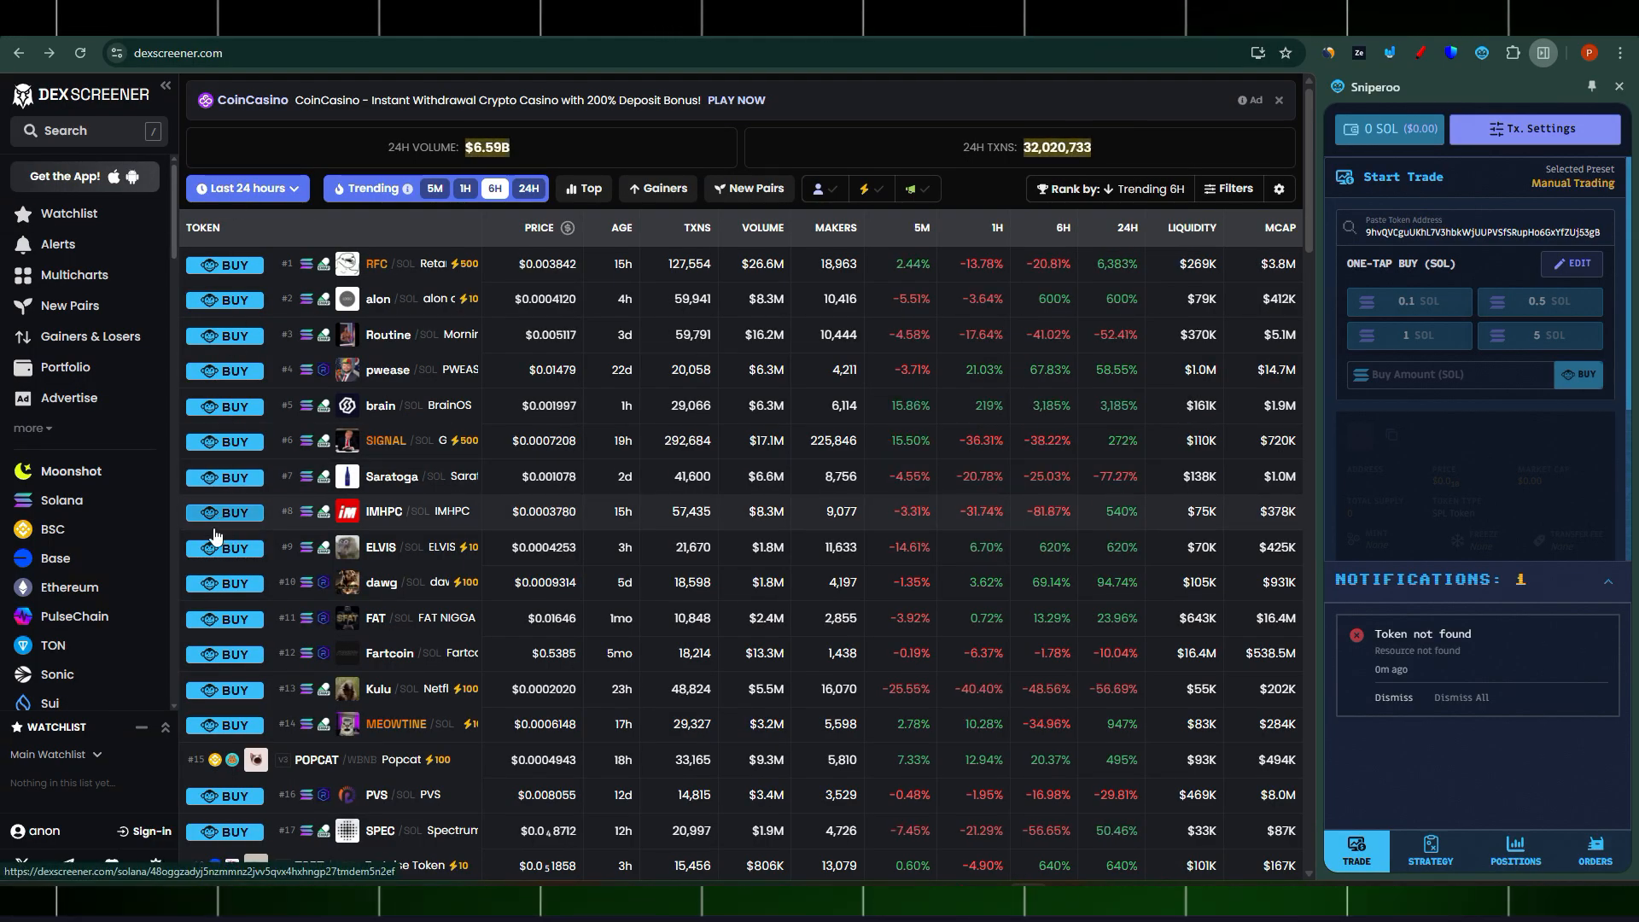
{"action": "left_click", "coordinate": [485, 17]}
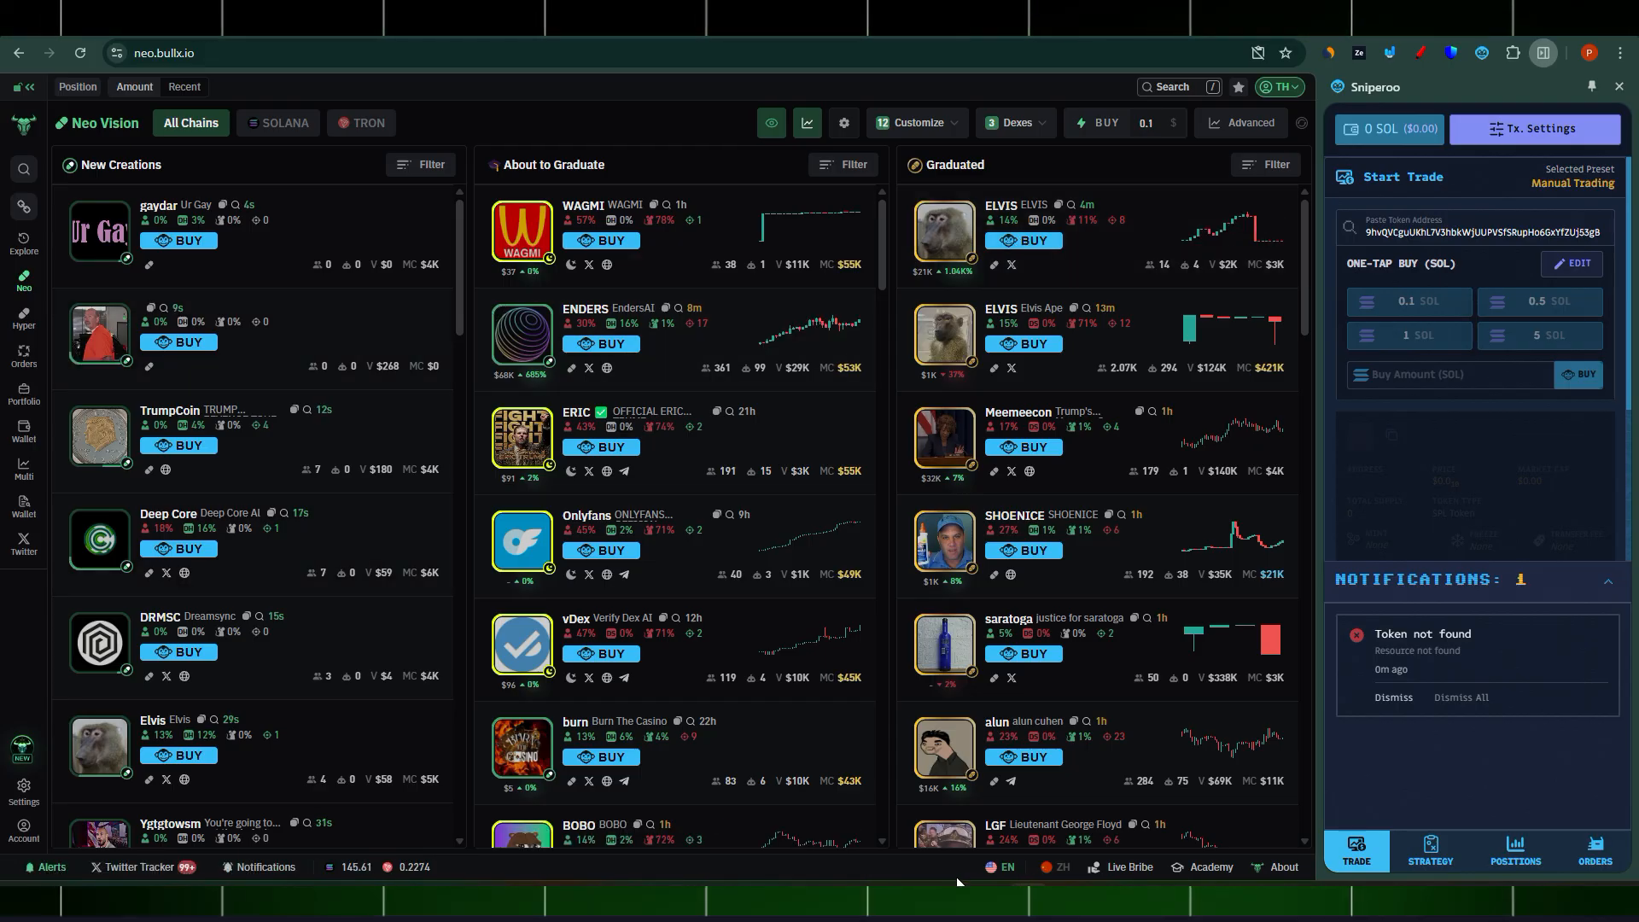
{"action": "key", "text": "ctrl+Tab"}
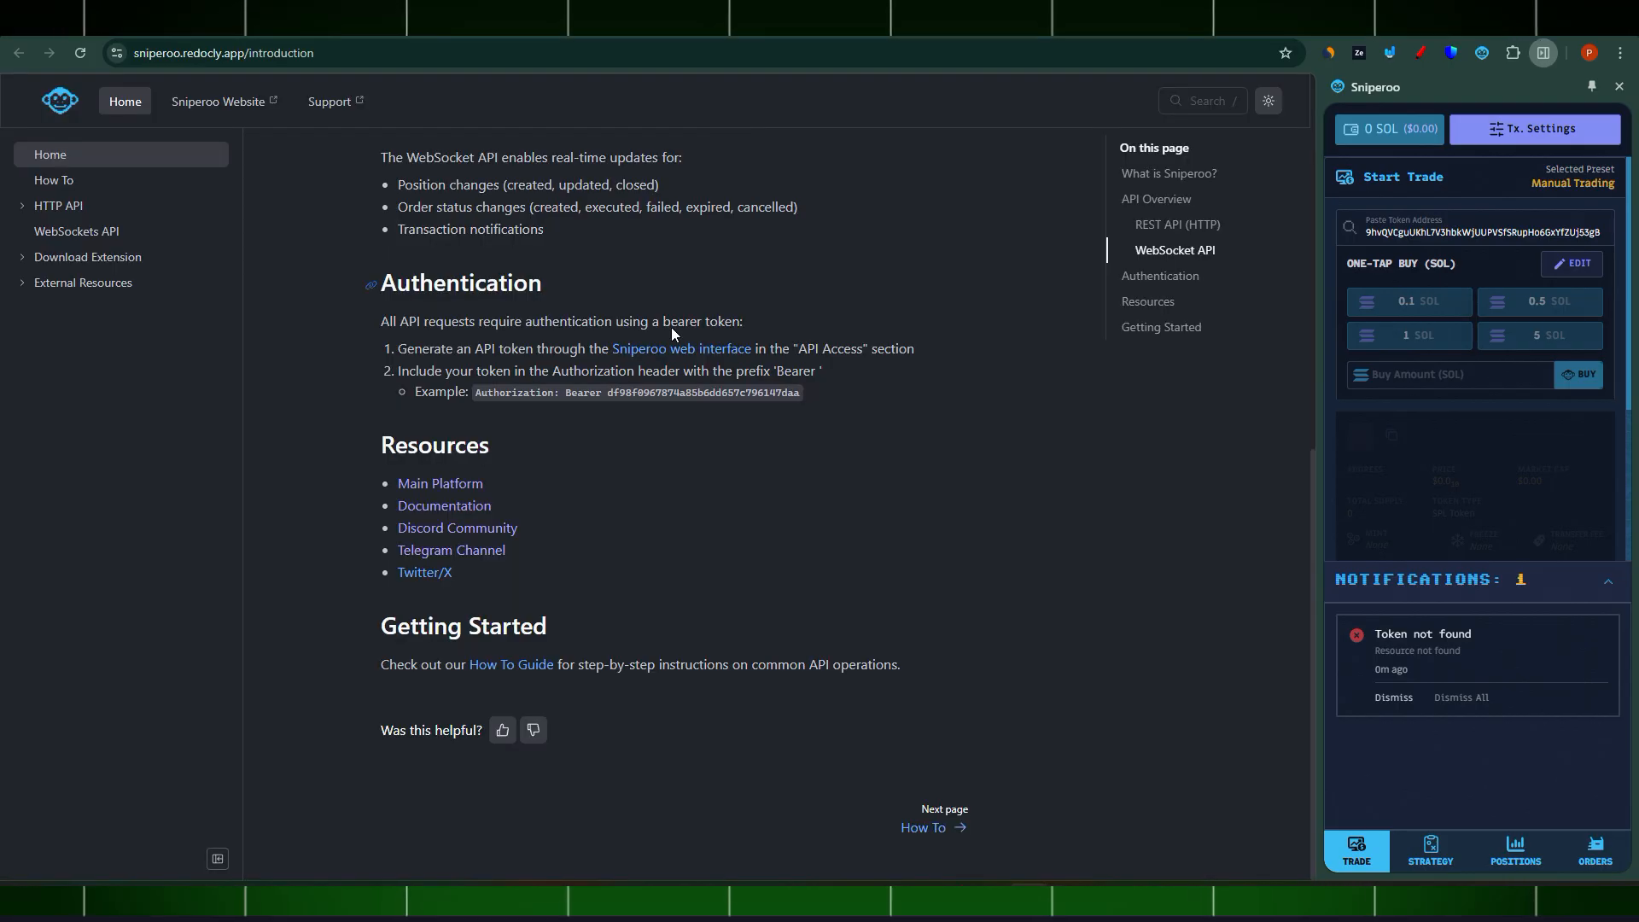
{"action": "key", "text": "ctrl+Tab"}
{"action": "key", "text": "ctrl+Tab"}
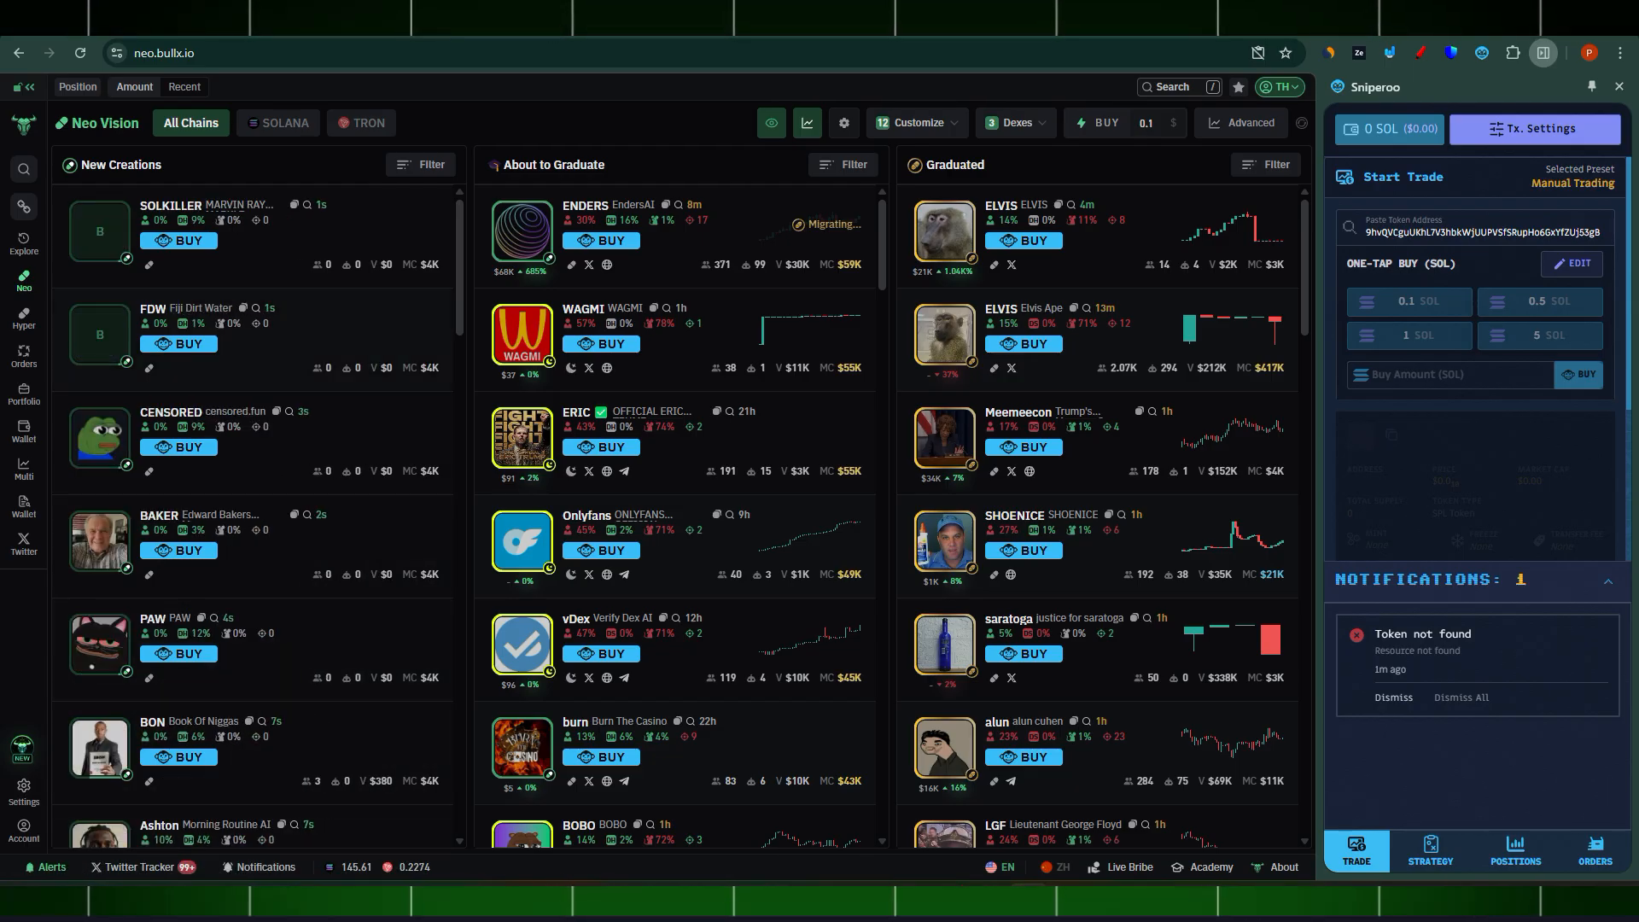
View the Sniperoo Docs welcome page and the links-and-docs channel of the Sniperoo Discord server
{"action": "left_click", "coordinate": [1387, 21]}
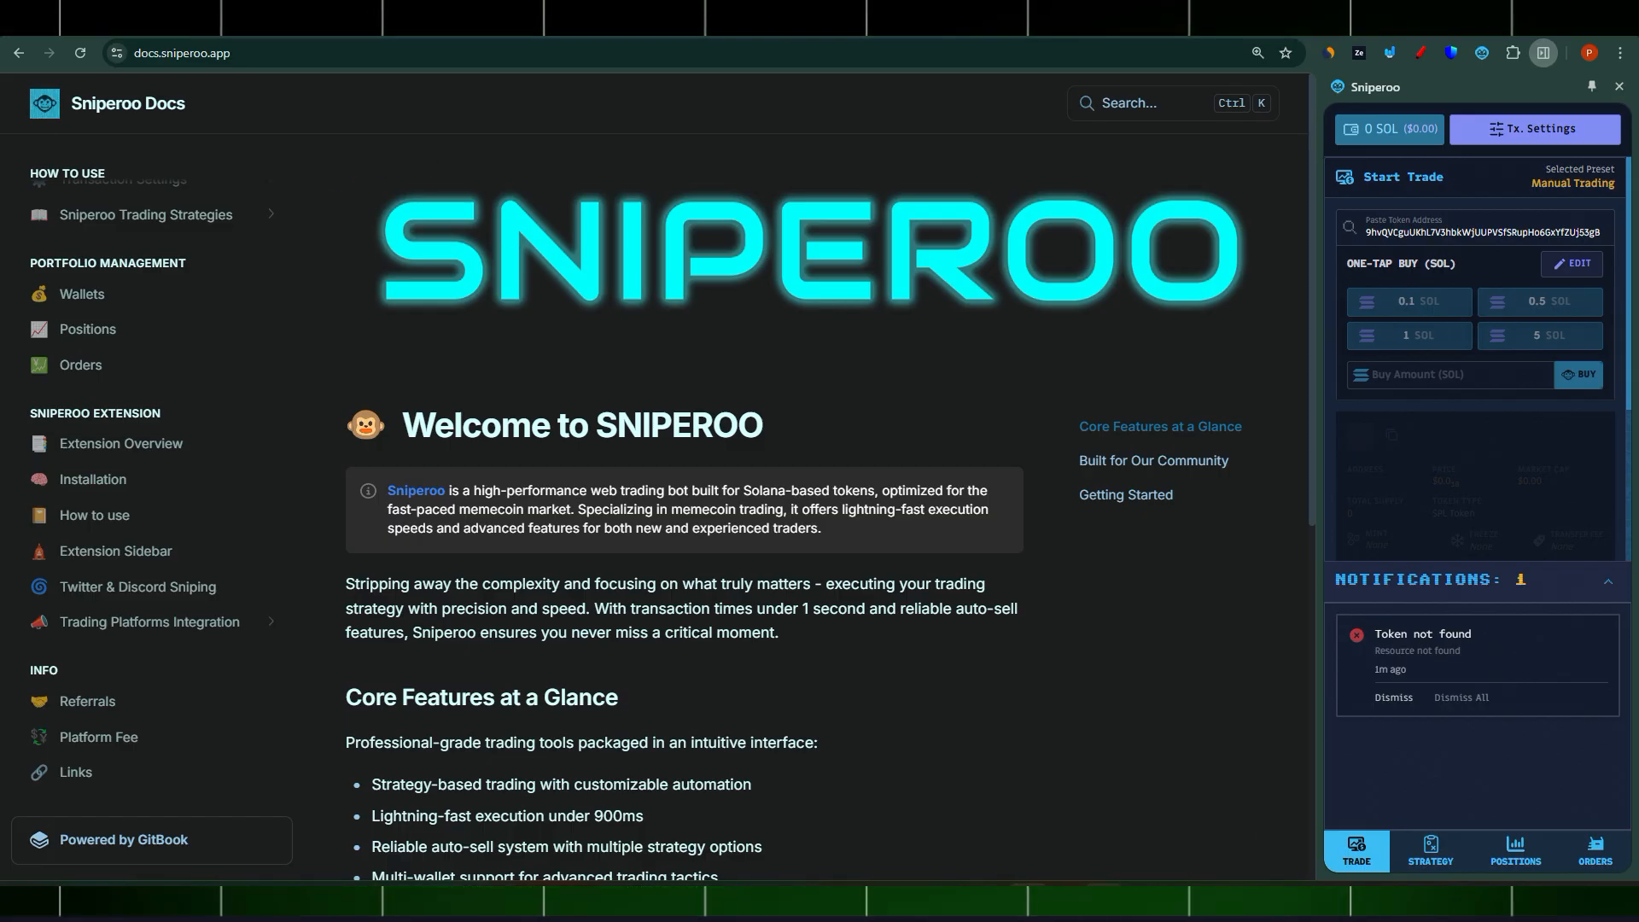
{"action": "left_click", "coordinate": [1104, 900]}
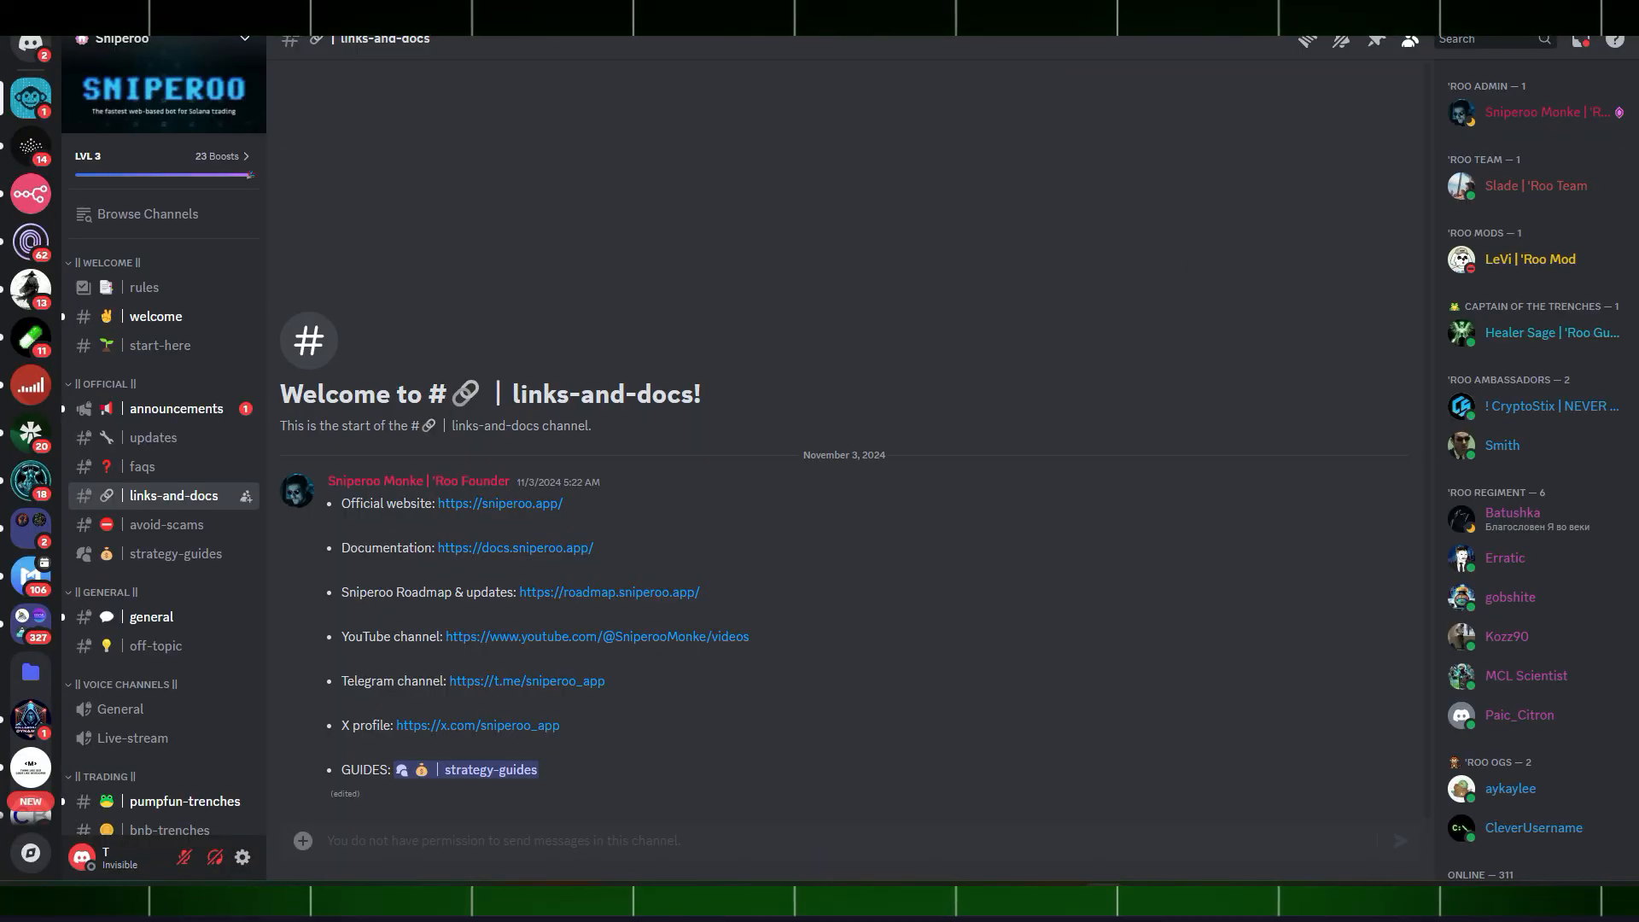
{"action": "mouse_move", "coordinate": [1103, 901]}
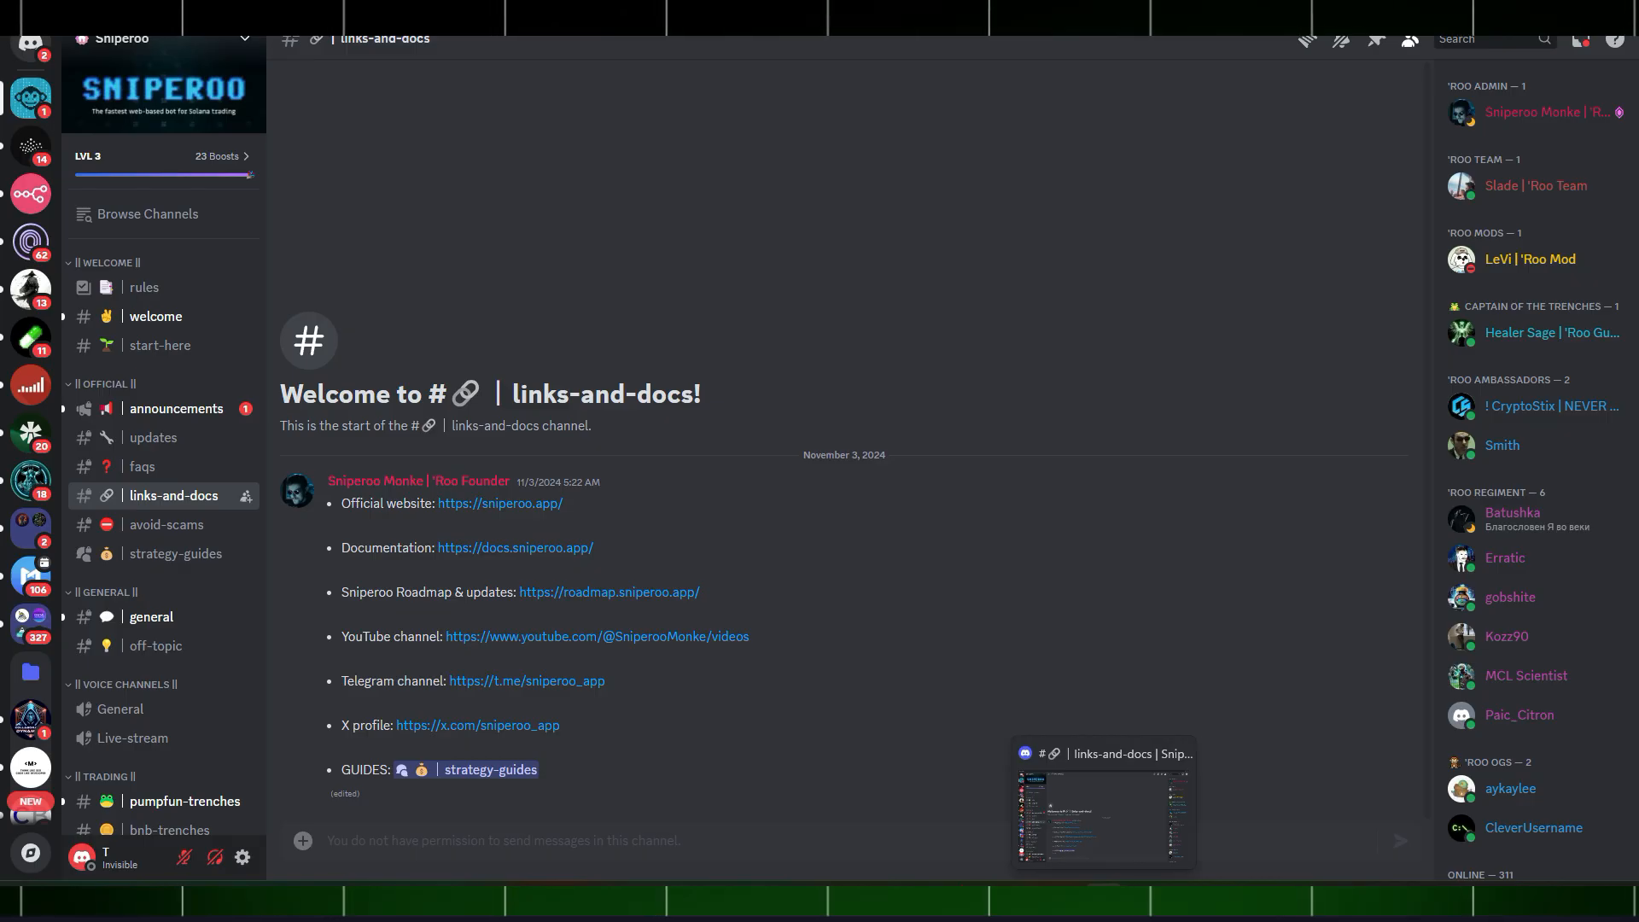
{"action": "left_click", "coordinate": [1104, 900]}
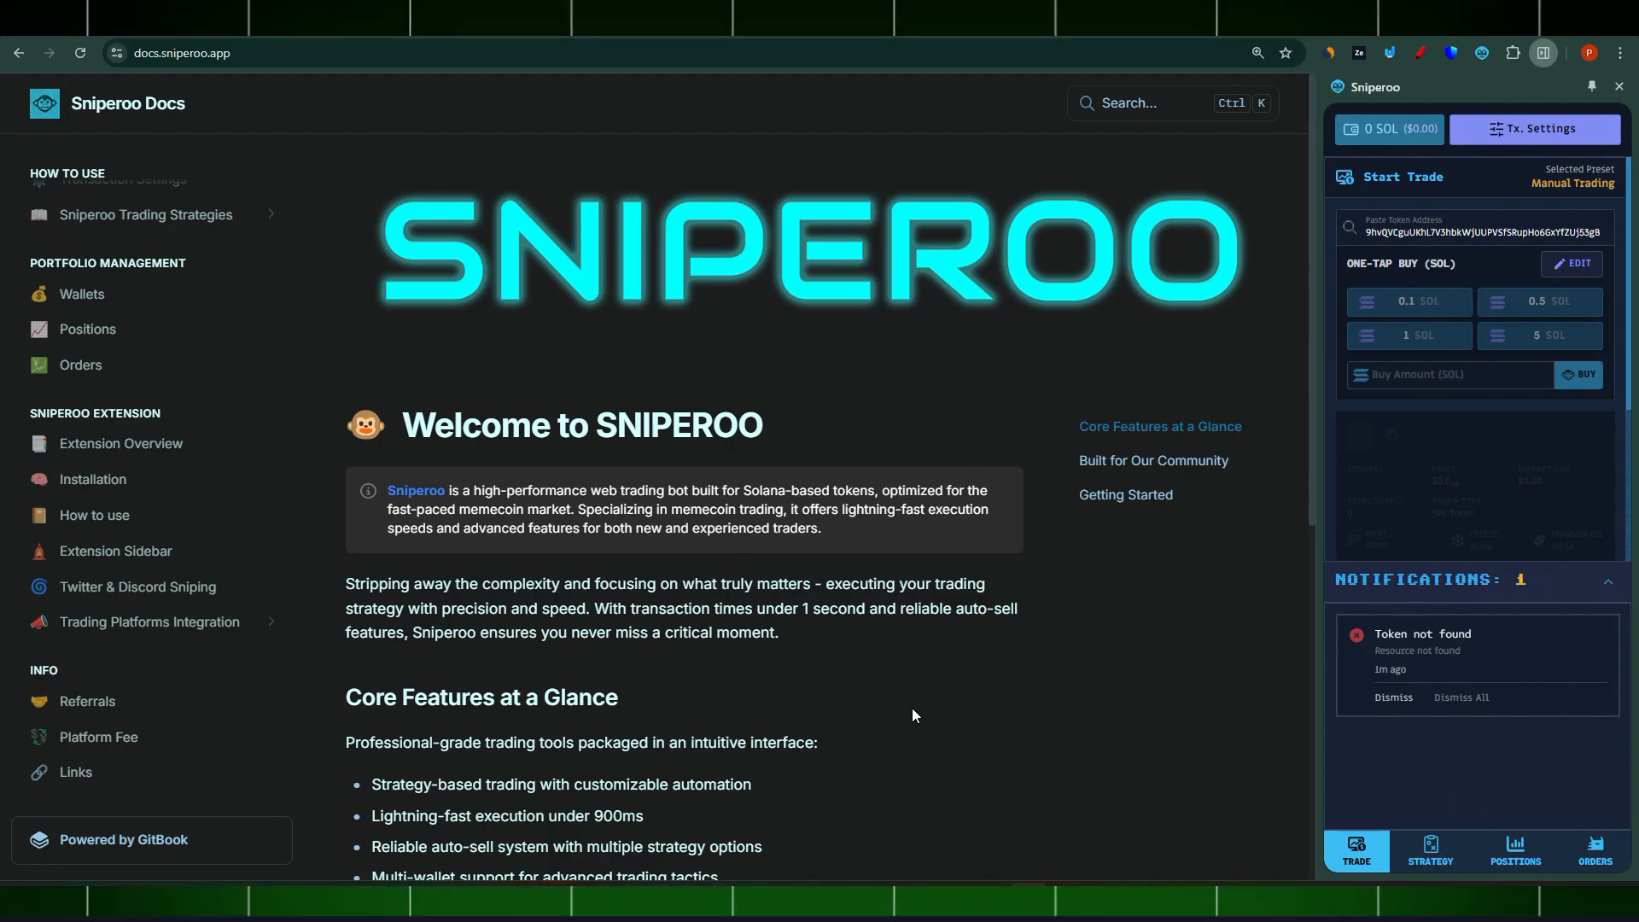
{"action": "left_click", "coordinate": [1103, 900]}
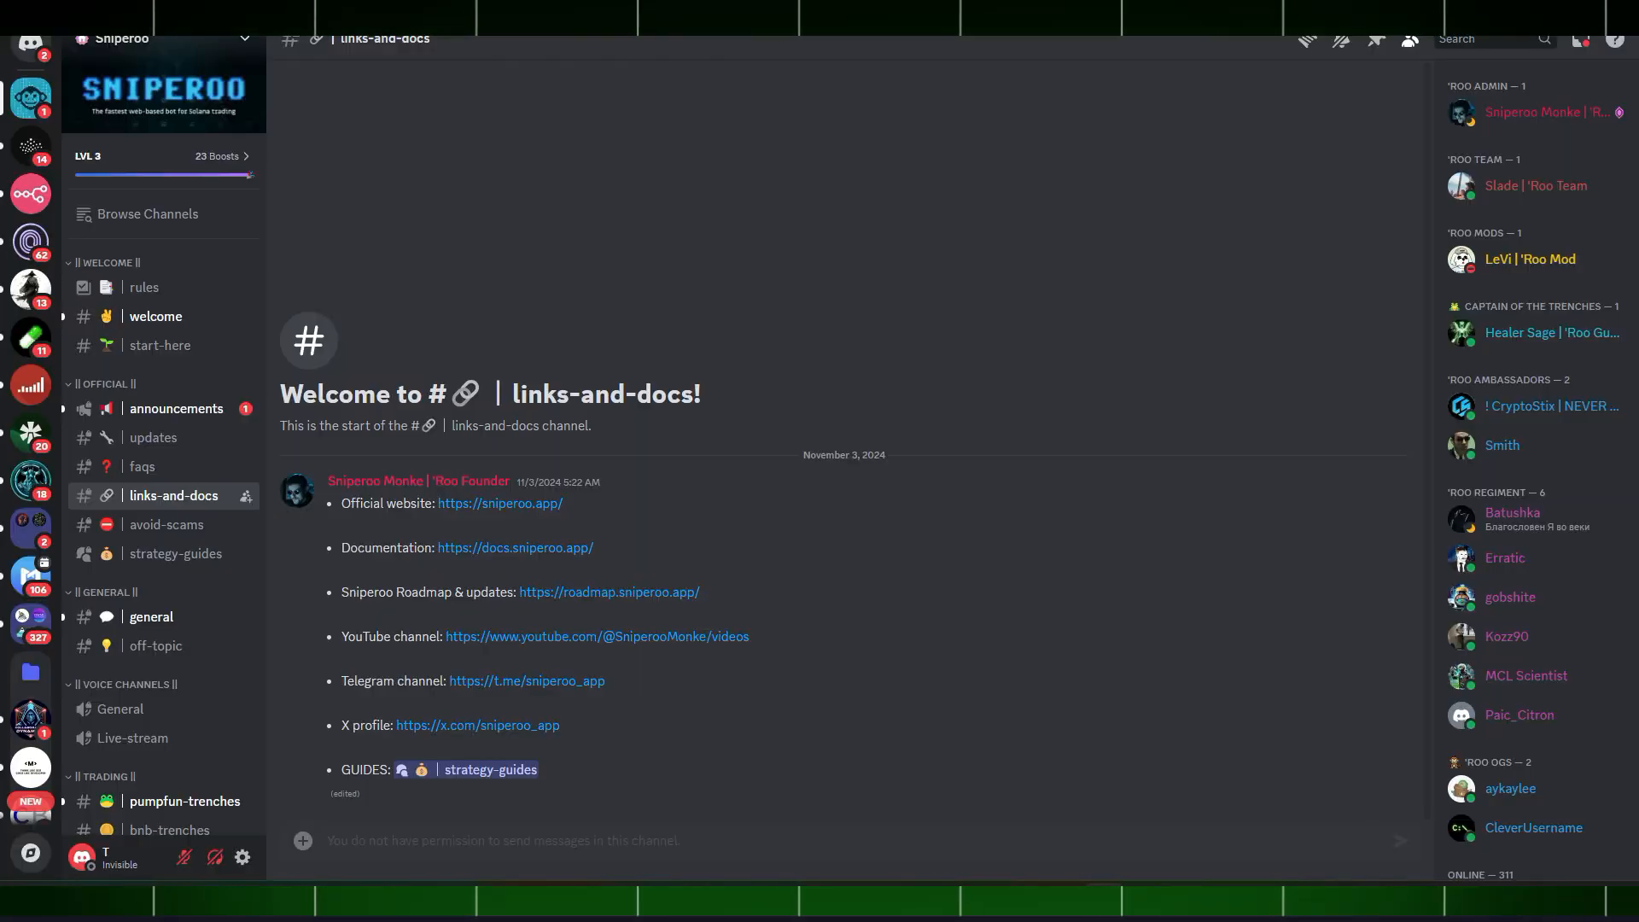
View the conversation in the Sniperoo Discord server's general text channel
{"action": "left_click", "coordinate": [151, 618]}
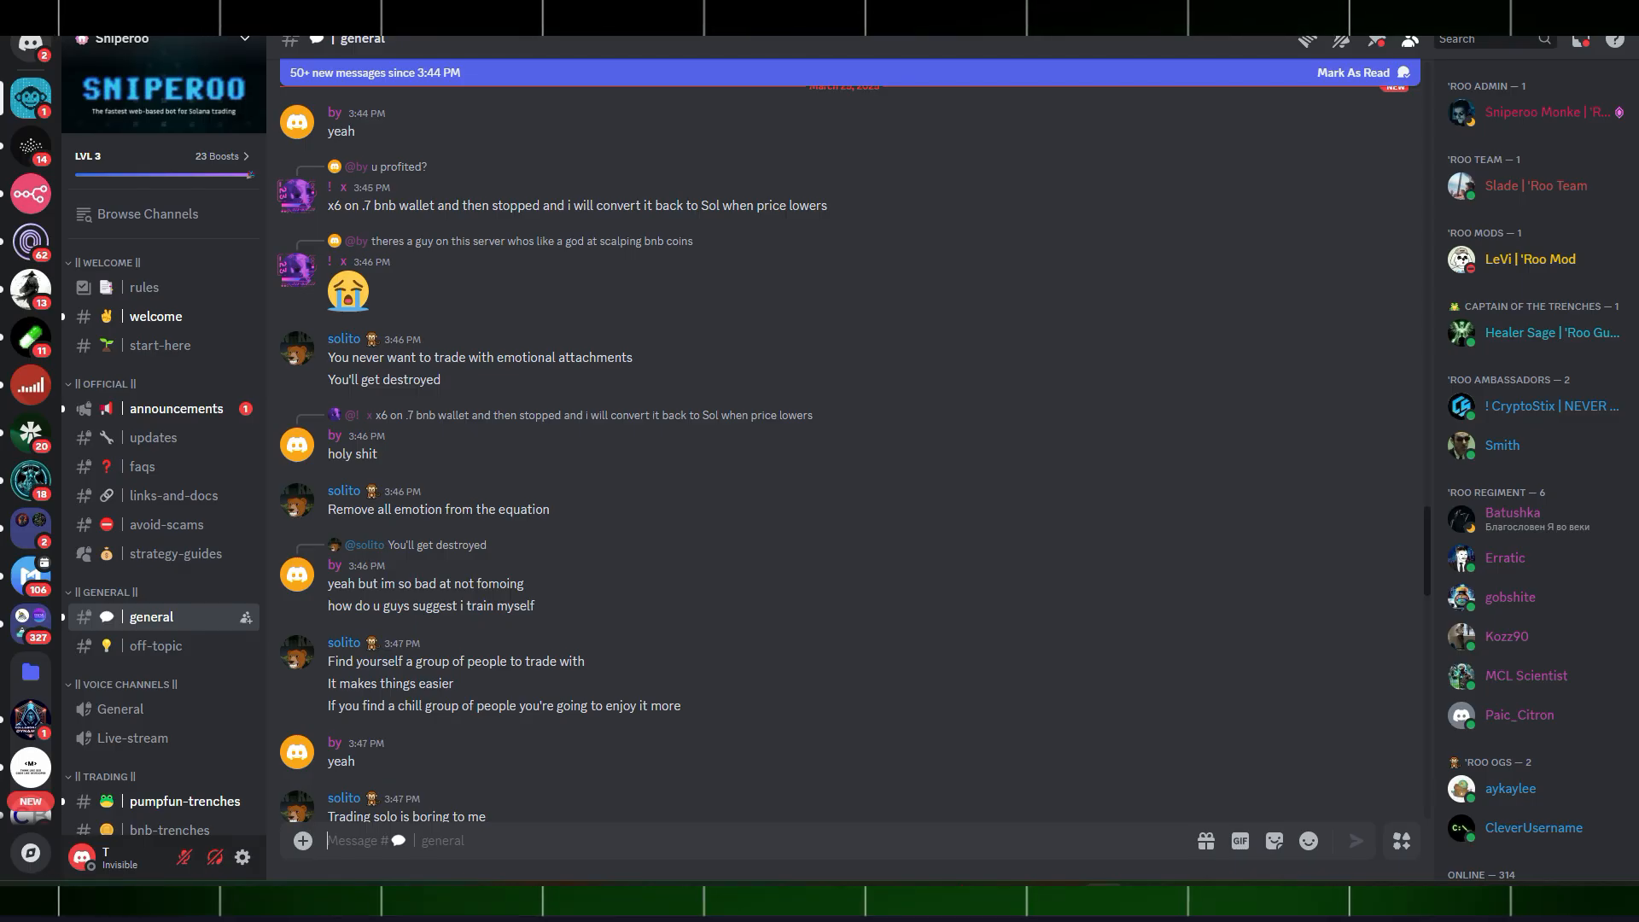
{"action": "mouse_move", "coordinate": [1104, 901]}
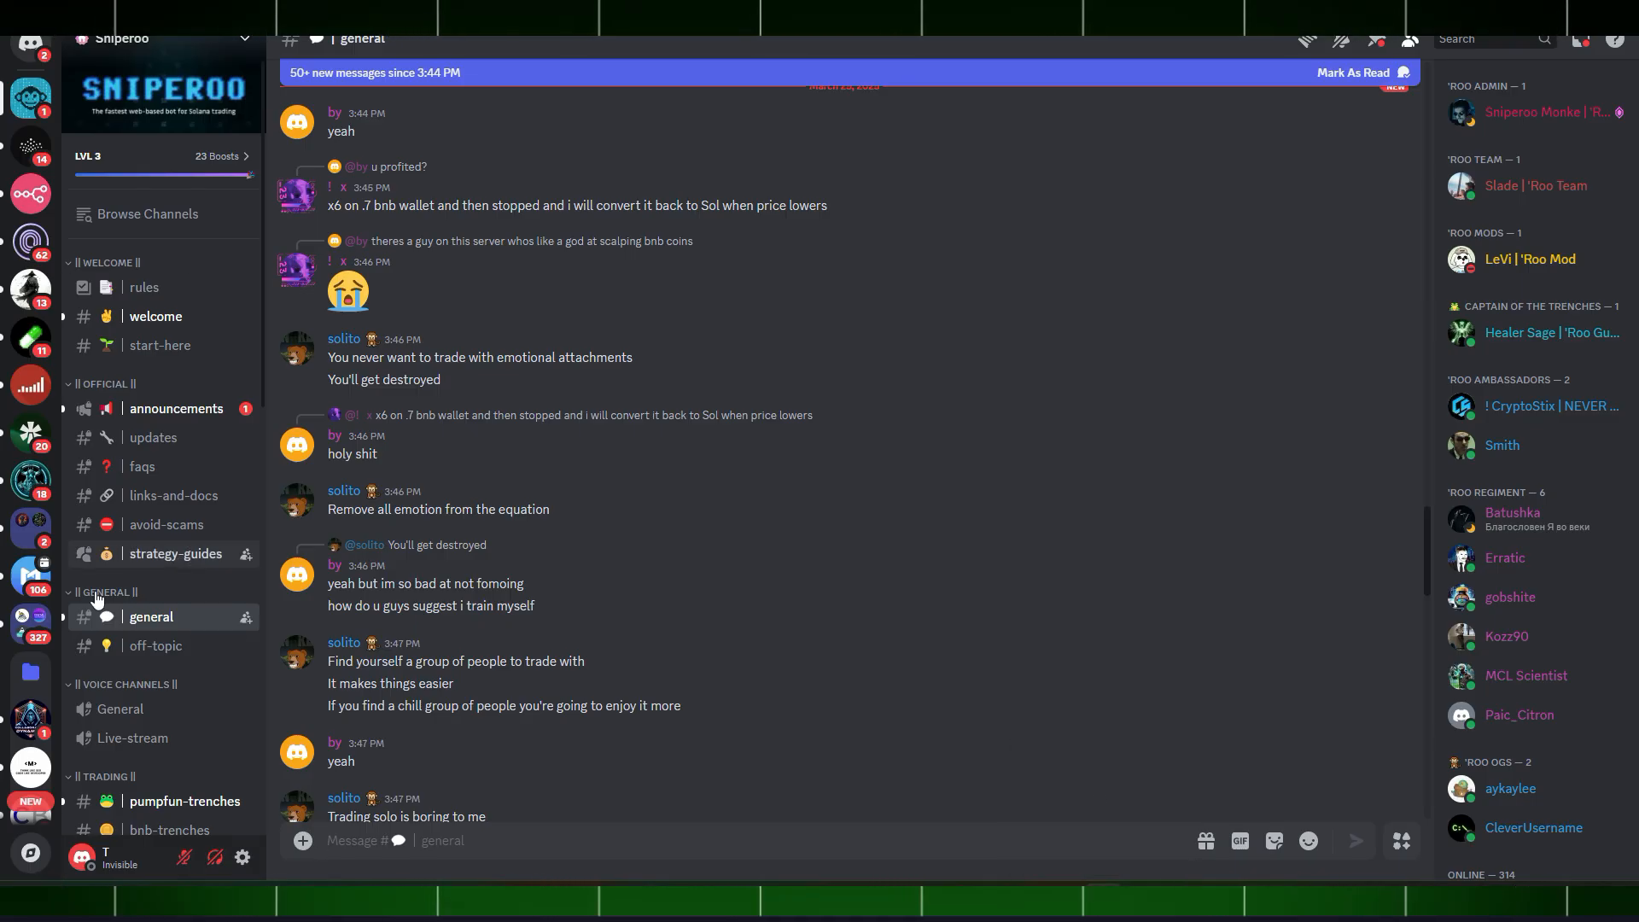
{"action": "left_click", "coordinate": [1037, 858]}
Return to Sniperoo Docs and read the Platform Fee page down to its end
{"action": "mouse_move", "coordinate": [1101, 900]}
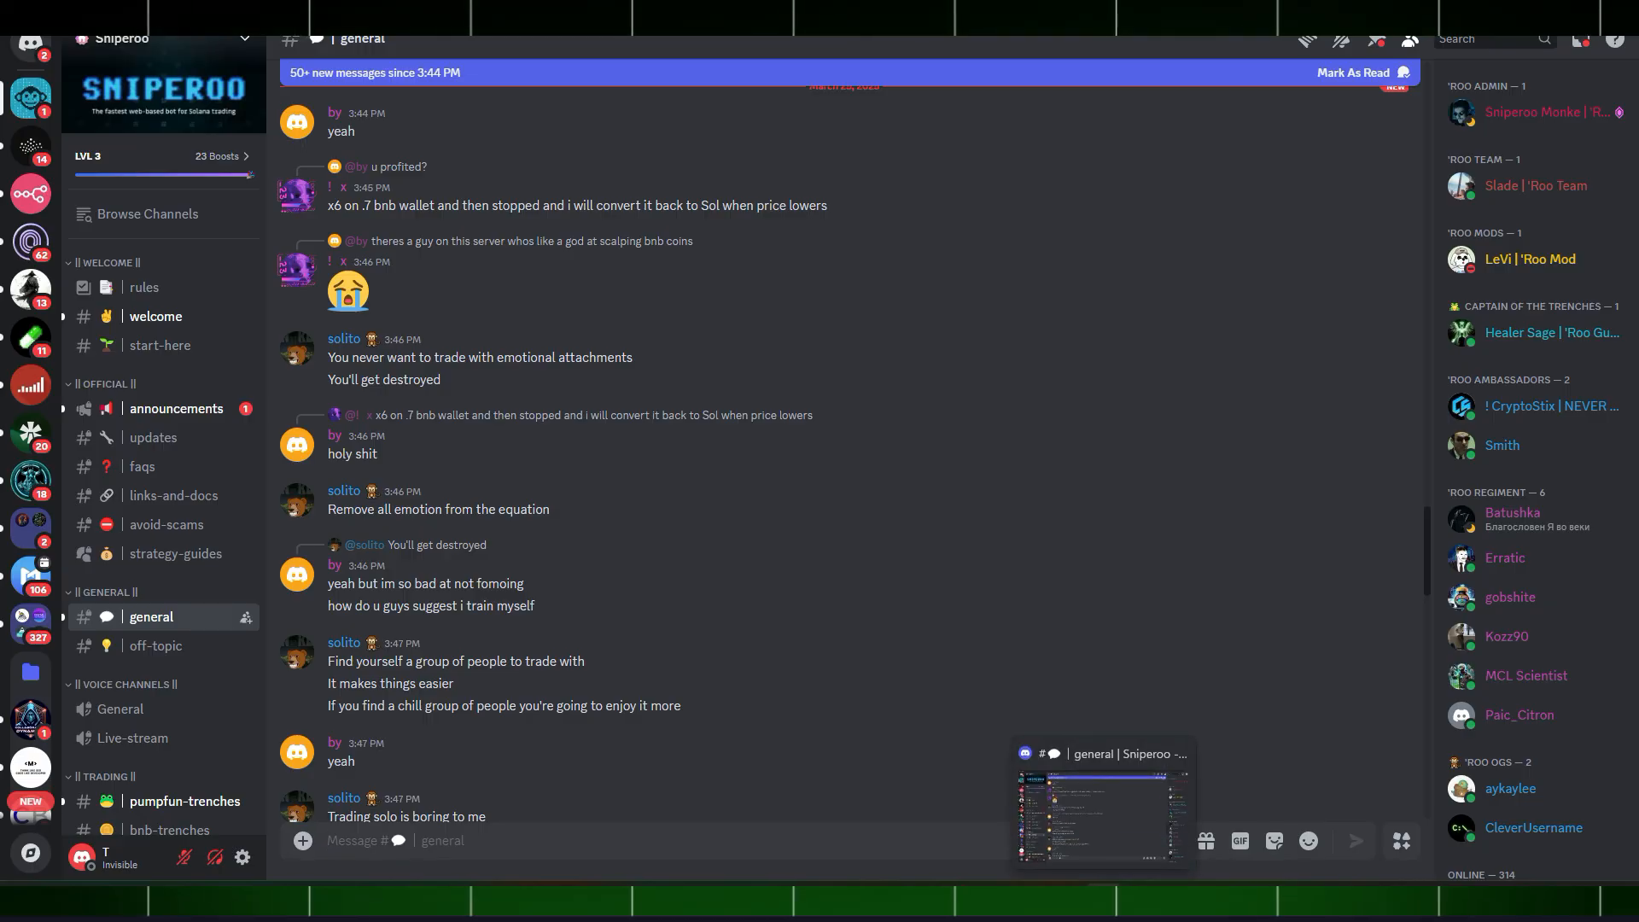
{"action": "left_click", "coordinate": [1101, 901]}
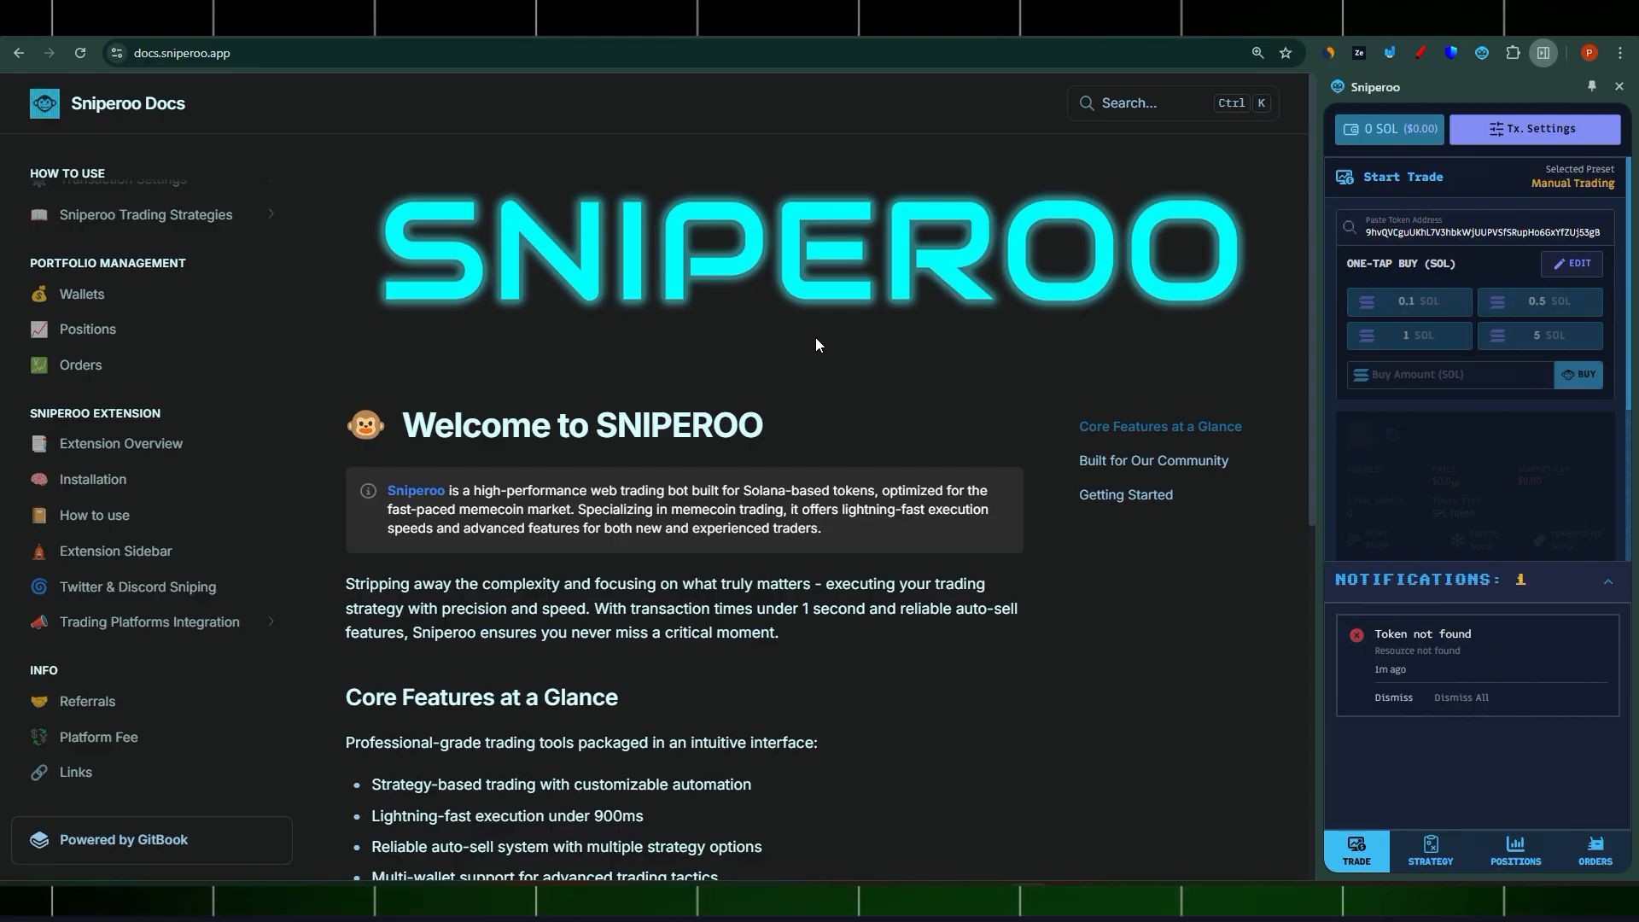
{"action": "left_click", "coordinate": [81, 739]}
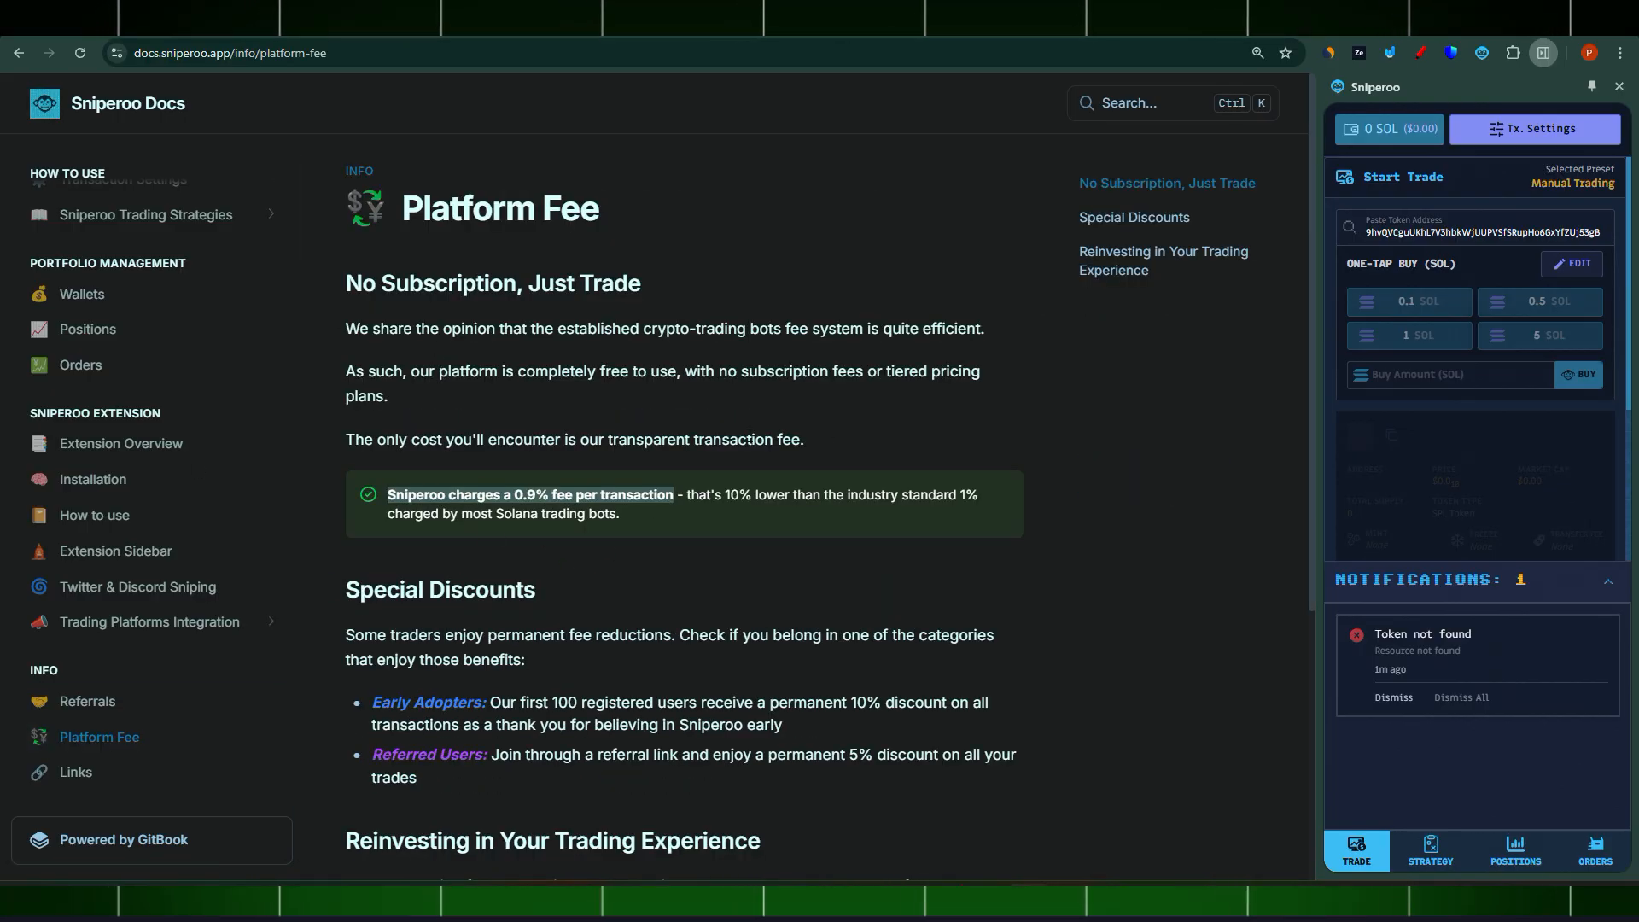
{"action": "scroll", "coordinate": [750, 436], "scroll_direction": "down", "scroll_amount": 5}
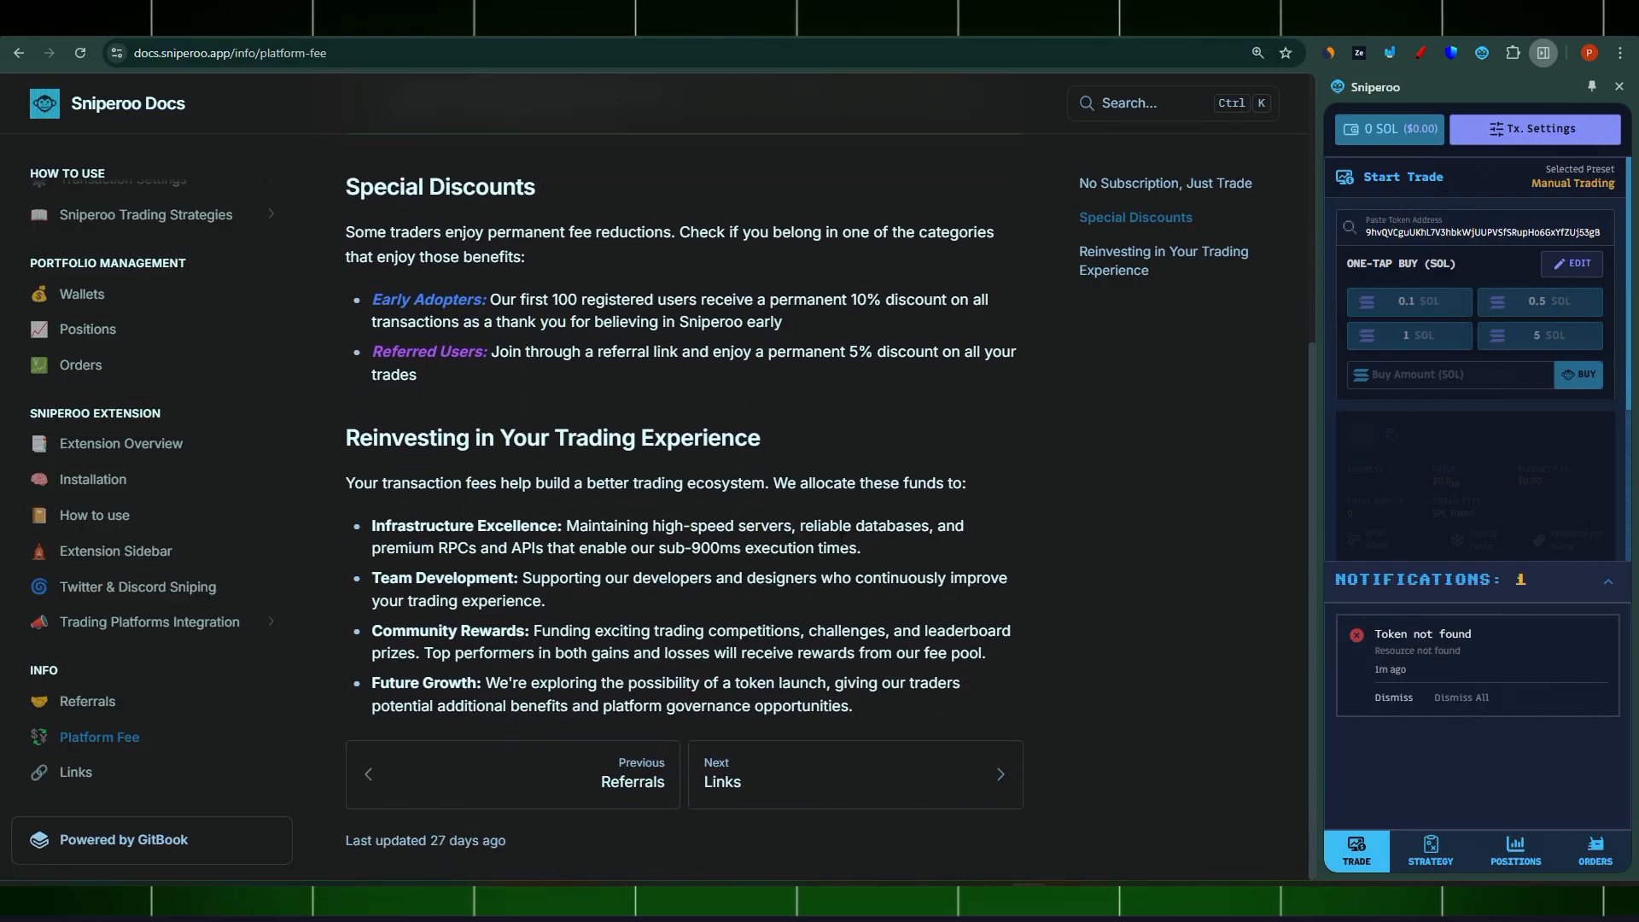